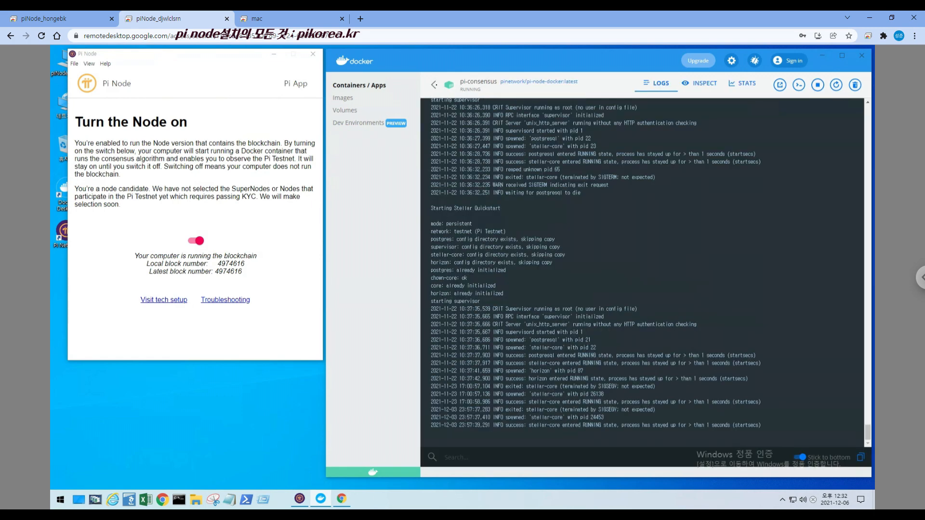
# Check the resource usage statistics of the pi-consensus container, returning to the container list at the end
pyautogui.click(433, 85)
pyautogui.click(665, 97)
pyautogui.click(743, 83)
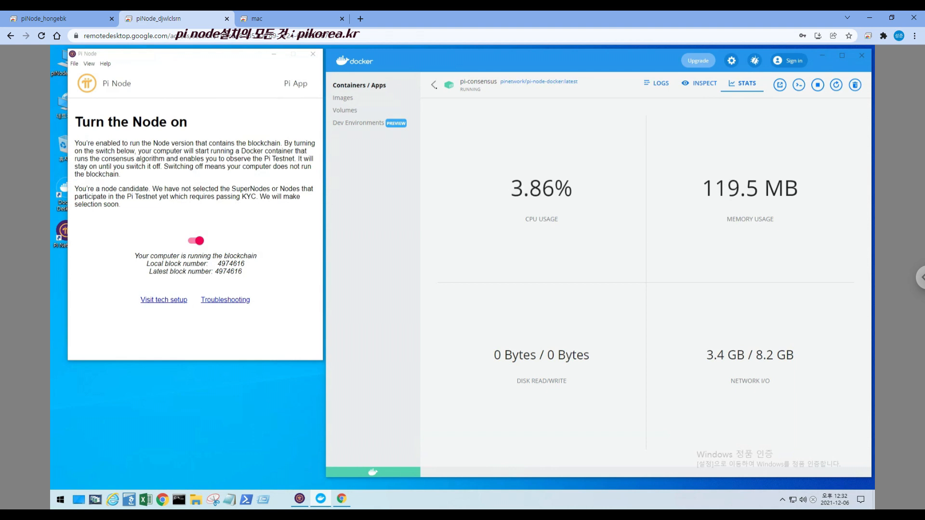
pyautogui.click(434, 85)
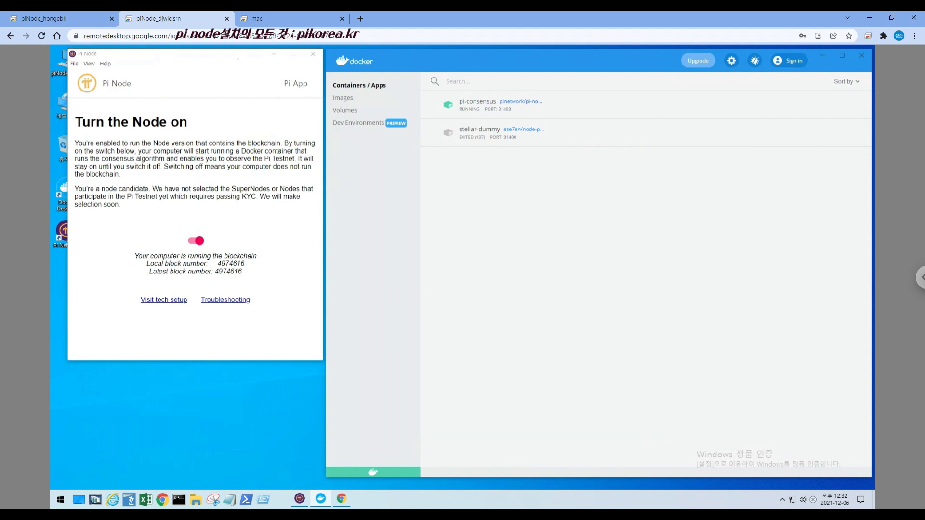
# Switch to the mac remote session and check Pi Node's Troubleshooting diagnostics, finishing on its main page
pyautogui.click(272, 17)
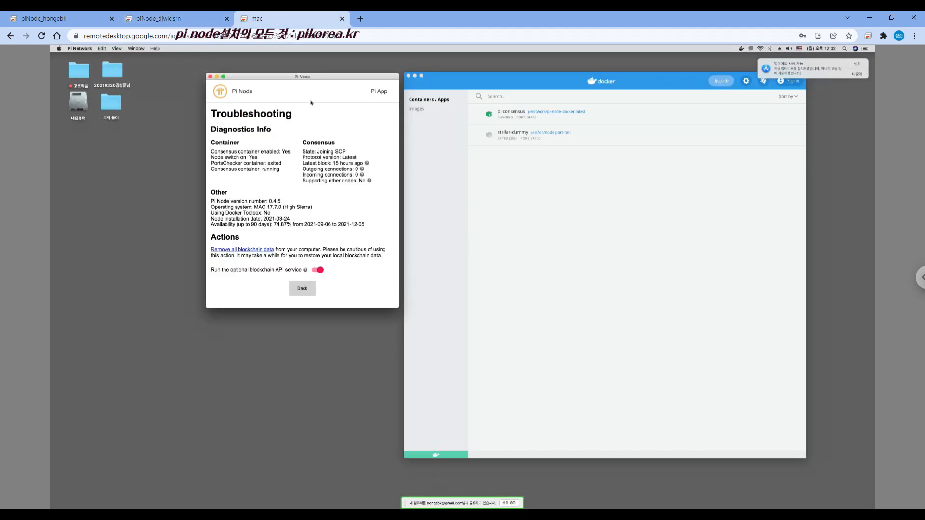
pyautogui.click(312, 291)
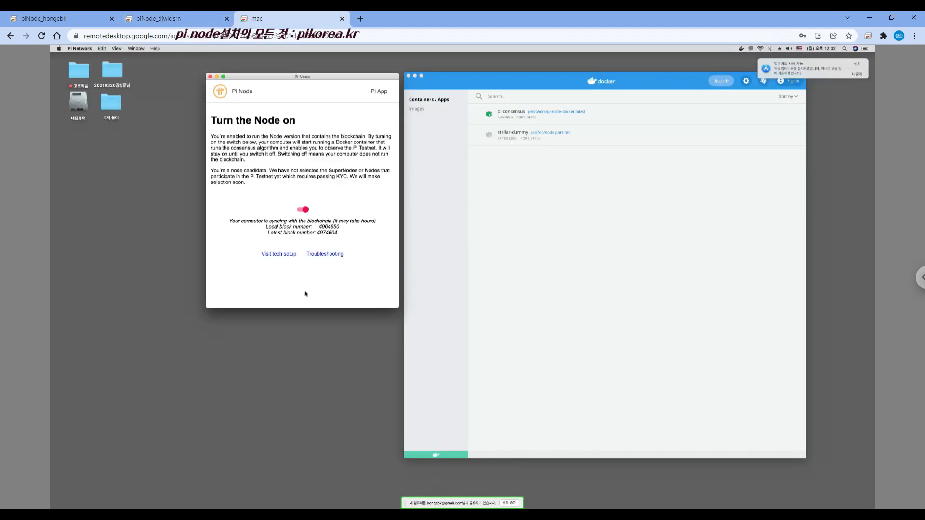
pyautogui.click(335, 255)
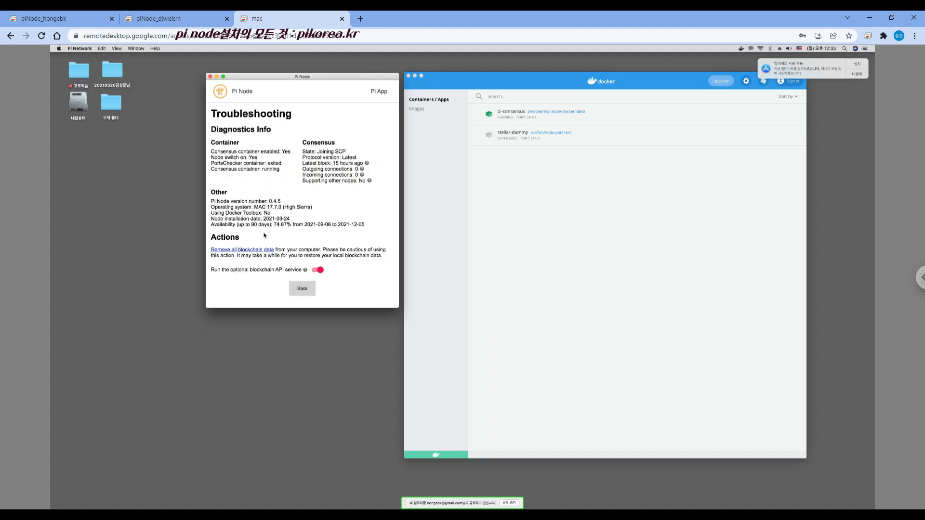
pyautogui.click(303, 291)
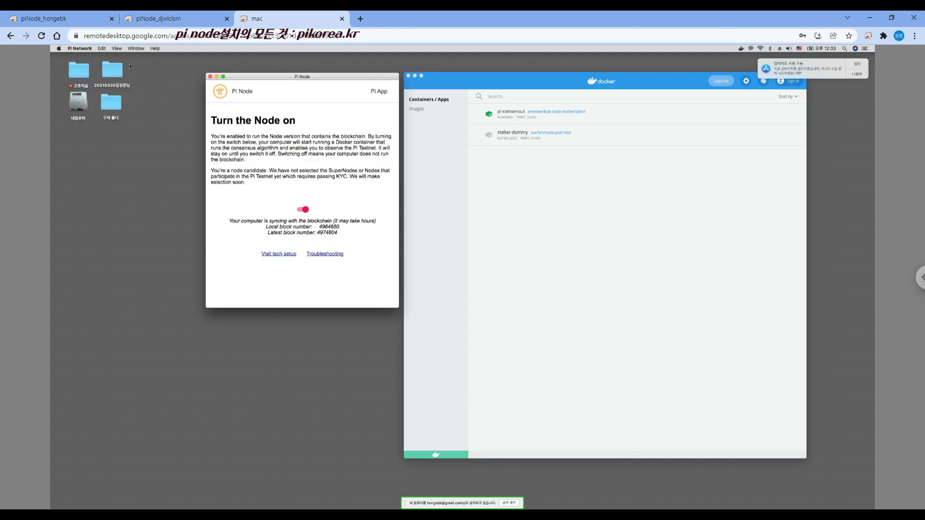
# Switch to the first Windows remote session and open the Pi Node installation folder dated 20210119 on the DATA (D:) drive
pyautogui.click(78, 20)
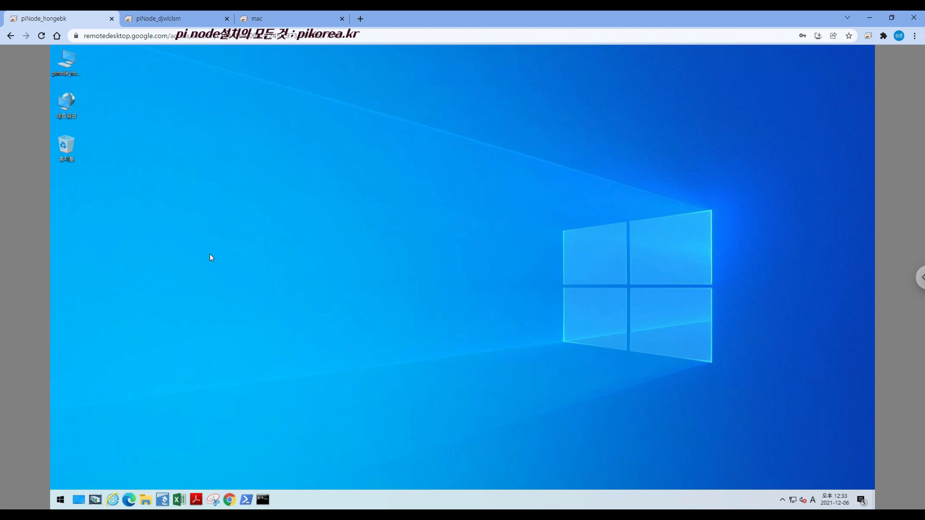
pyautogui.click(145, 499)
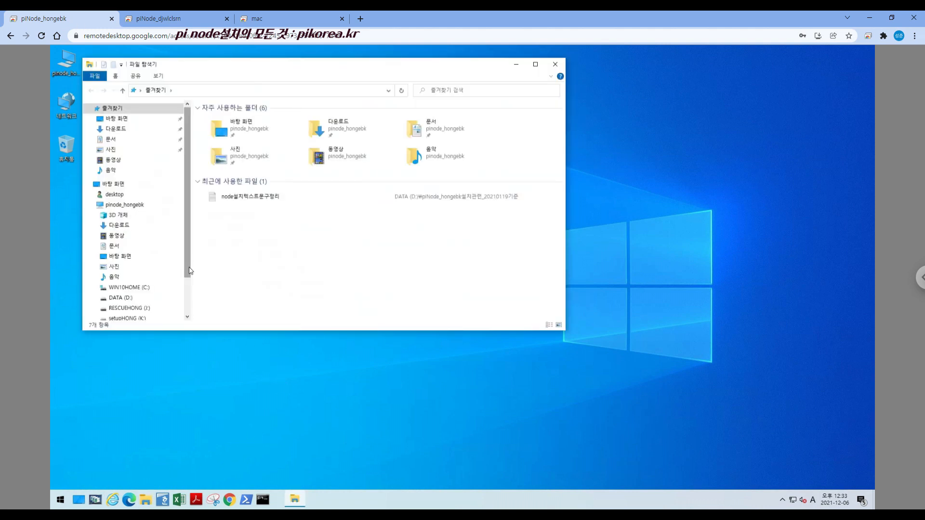
pyautogui.scroll(-1, 126, 260)
pyautogui.click(119, 274)
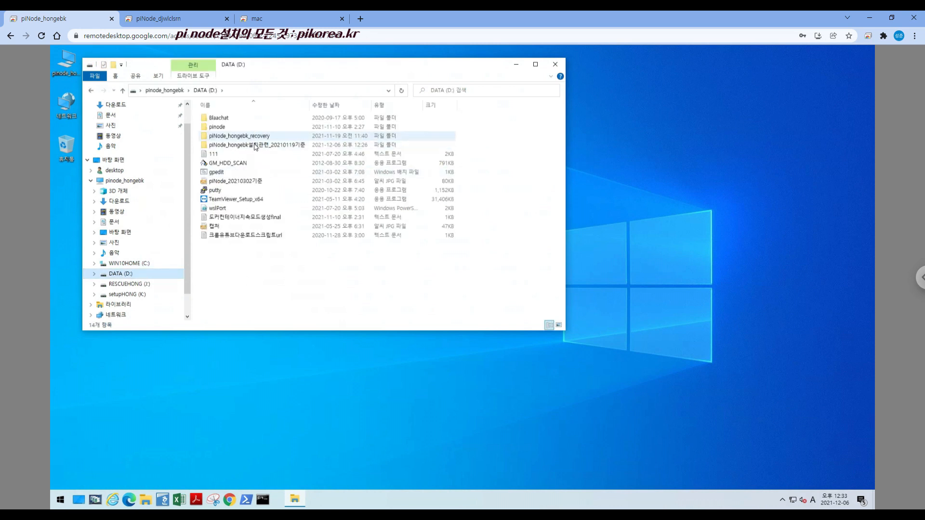
pyautogui.doubleClick(243, 145)
# Review the numbered installer folders, selecting 03_Pi Network Setup, 01_WSL2커널 and 02_Docker Desktop in turn
pyautogui.click(226, 117)
pyautogui.click(263, 136)
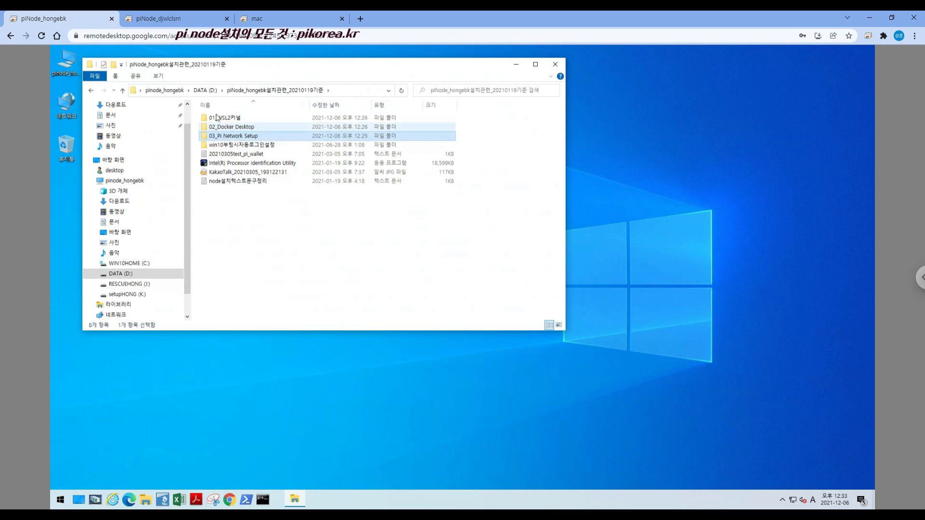
pyautogui.click(234, 118)
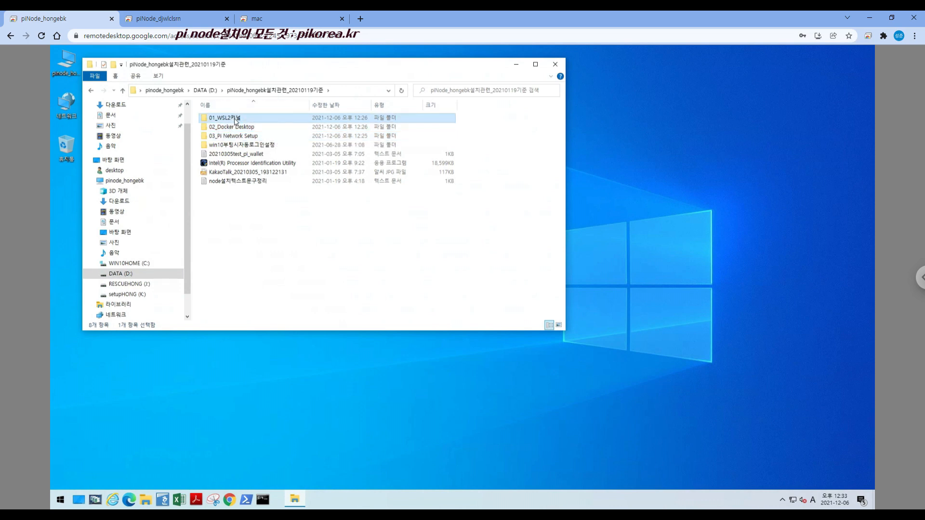
pyautogui.click(244, 128)
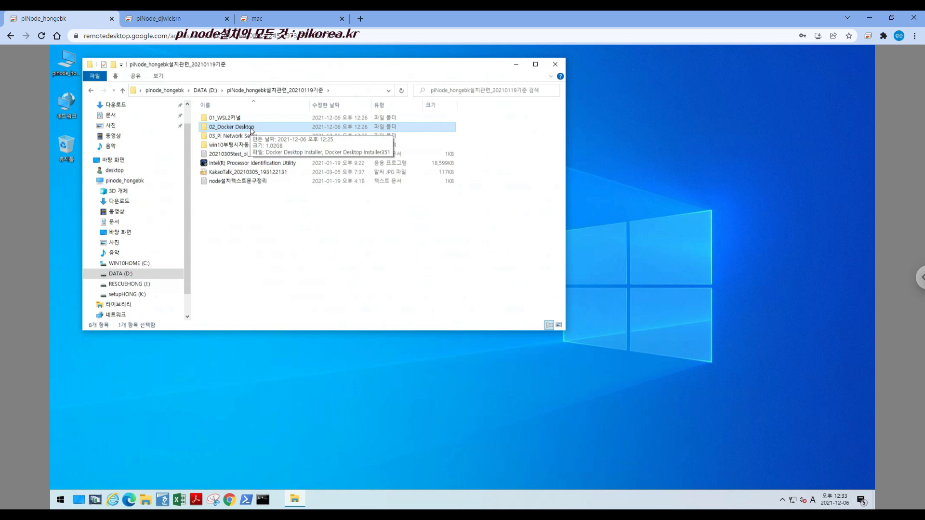
# Compare Docker and Pi Node on the mac and second Windows sessions, returning to the installation folder to select 03_Pi Network Setup
pyautogui.click(283, 17)
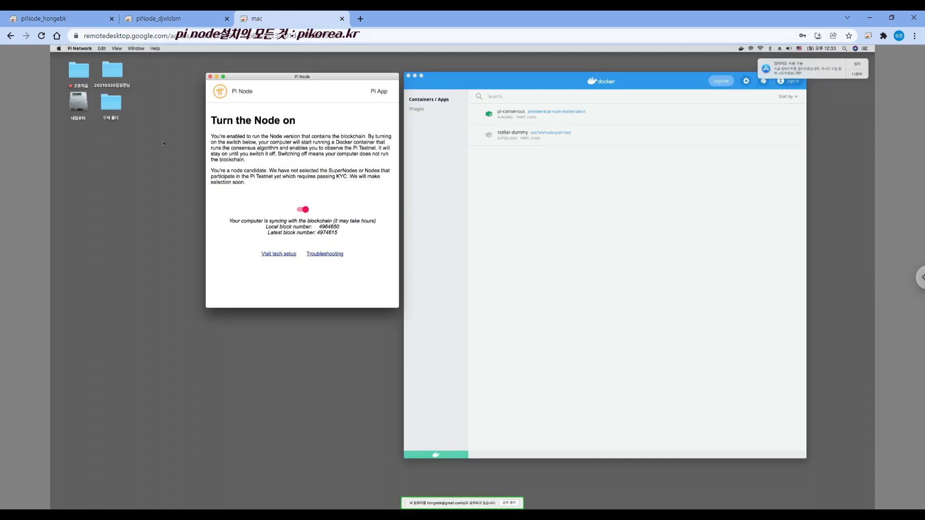
pyautogui.click(184, 16)
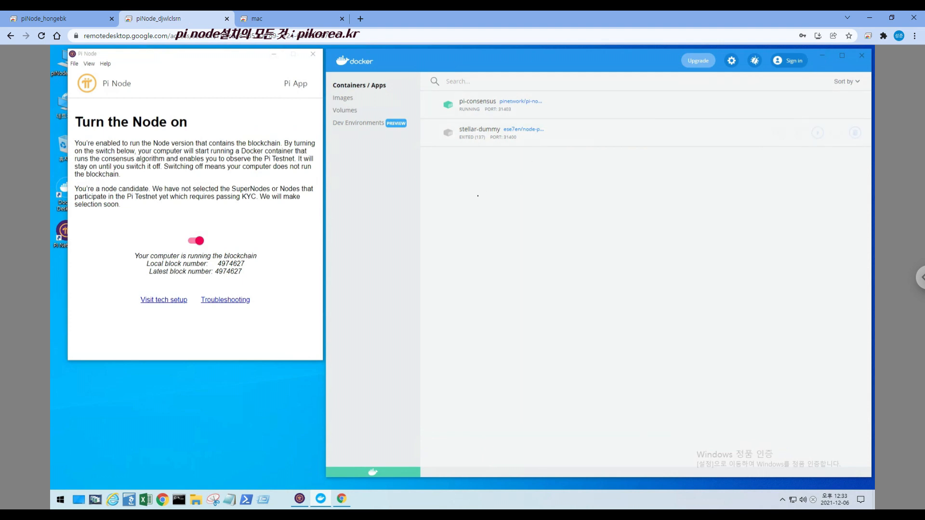
pyautogui.click(77, 22)
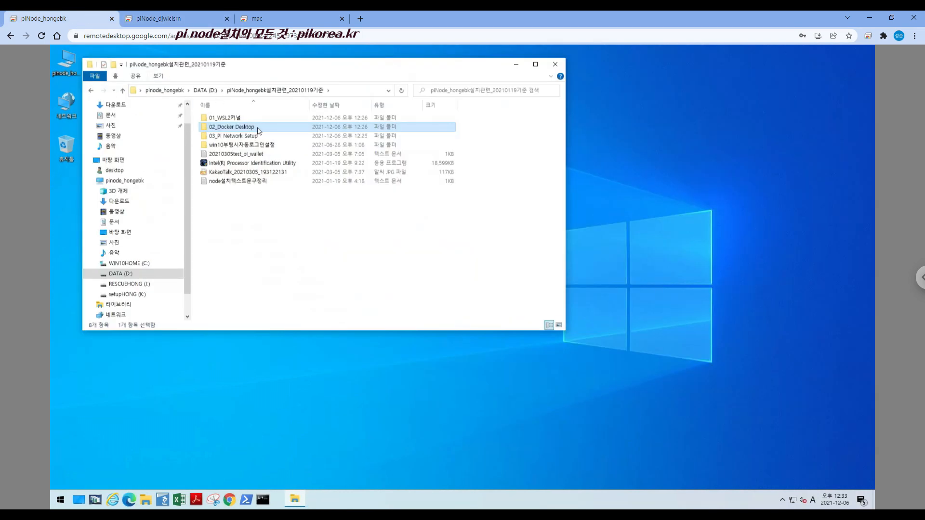
pyautogui.click(236, 137)
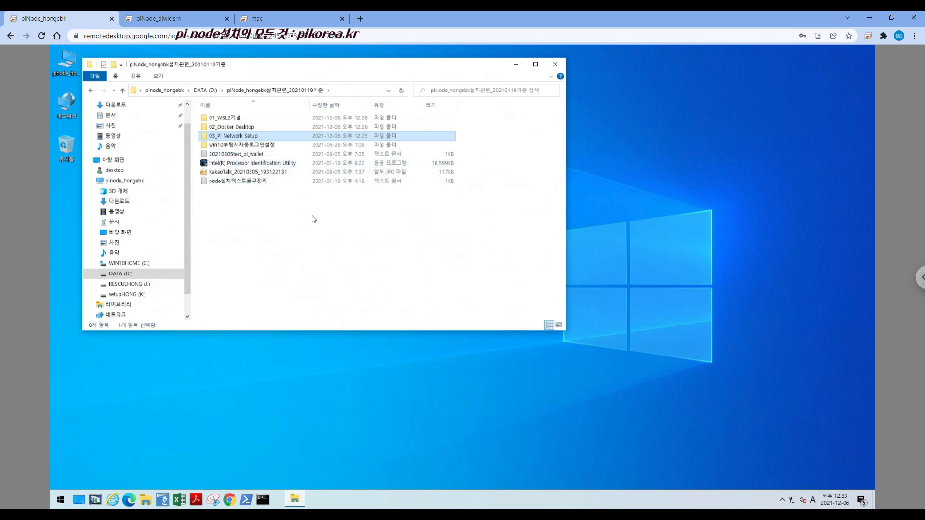
# Launch Windows PowerShell with administrator rights on the remote Windows PC
pyautogui.keyDown('shift'); pyautogui.rightClick(249, 504); pyautogui.keyUp('shift')
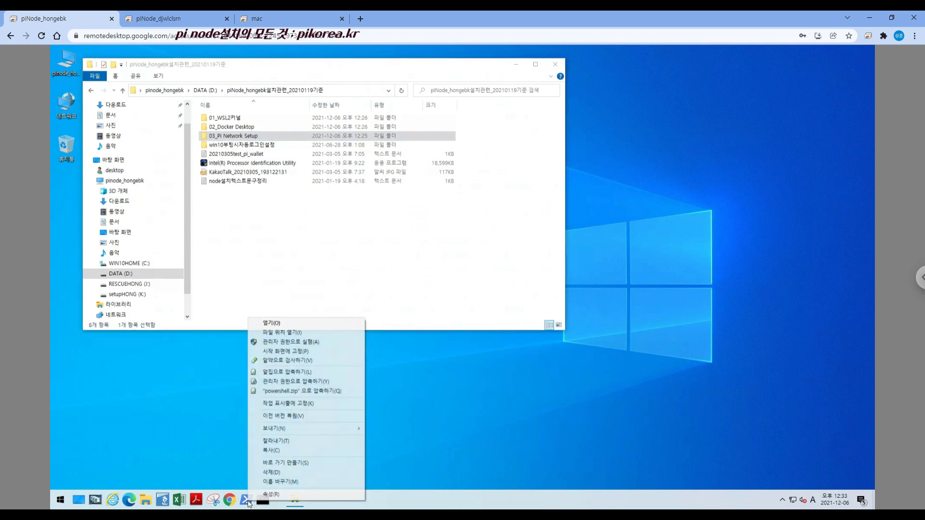
pyautogui.click(326, 347)
pyautogui.click(64, 500)
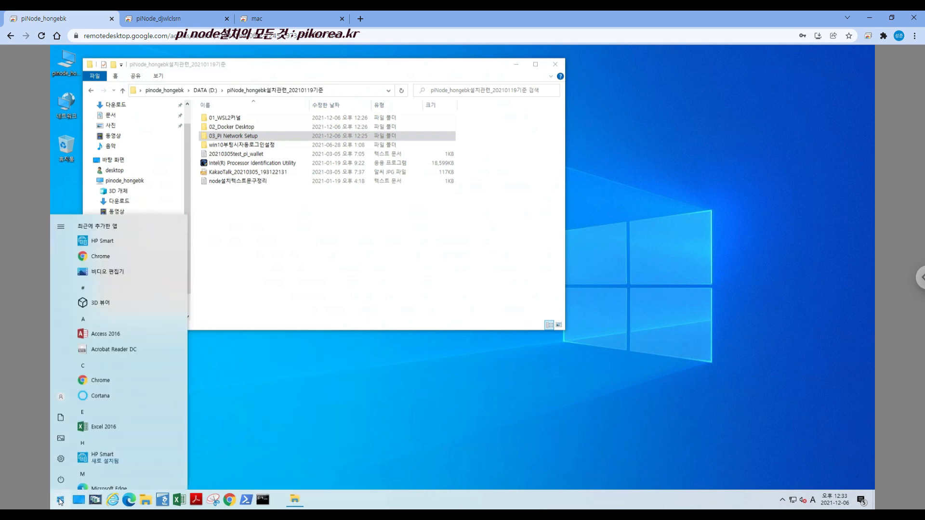
pyautogui.moveTo(184, 240); pyautogui.dragTo(183, 329)
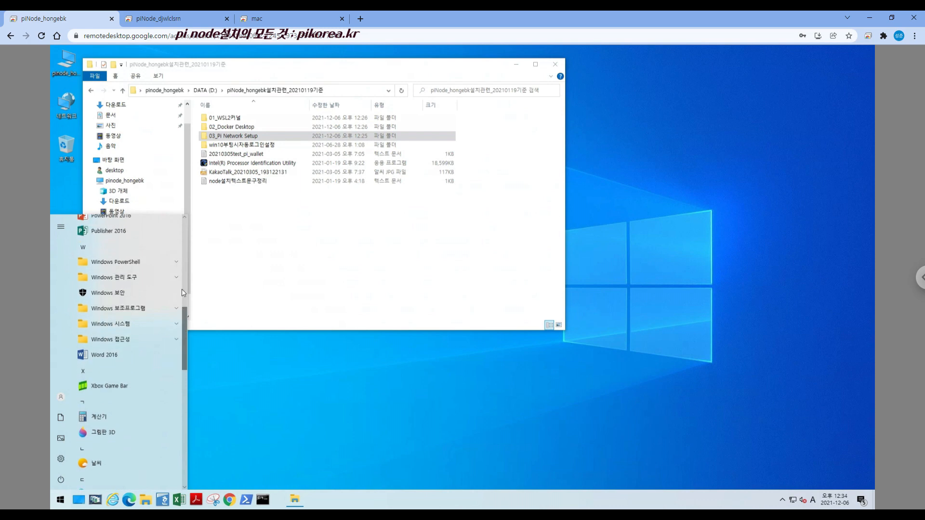
pyautogui.click(172, 262)
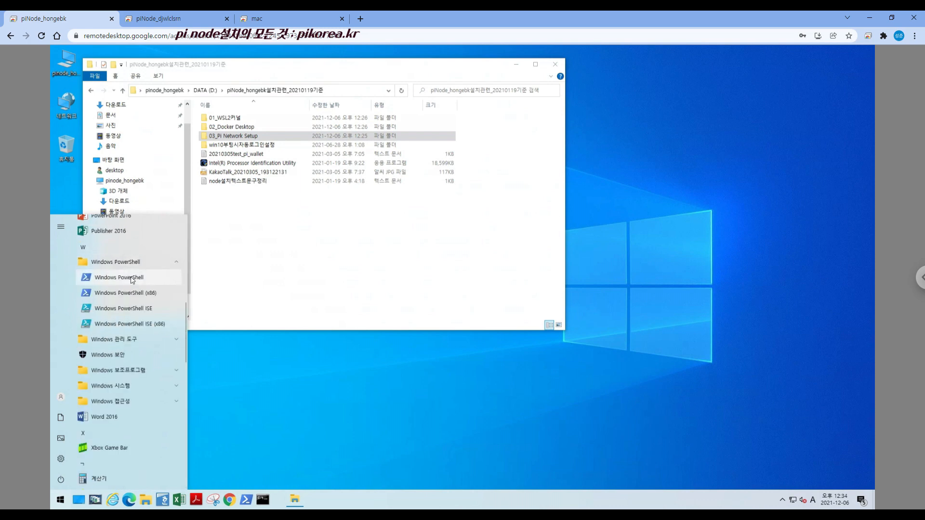
pyautogui.rightClick(131, 279)
pyautogui.moveTo(189, 305)
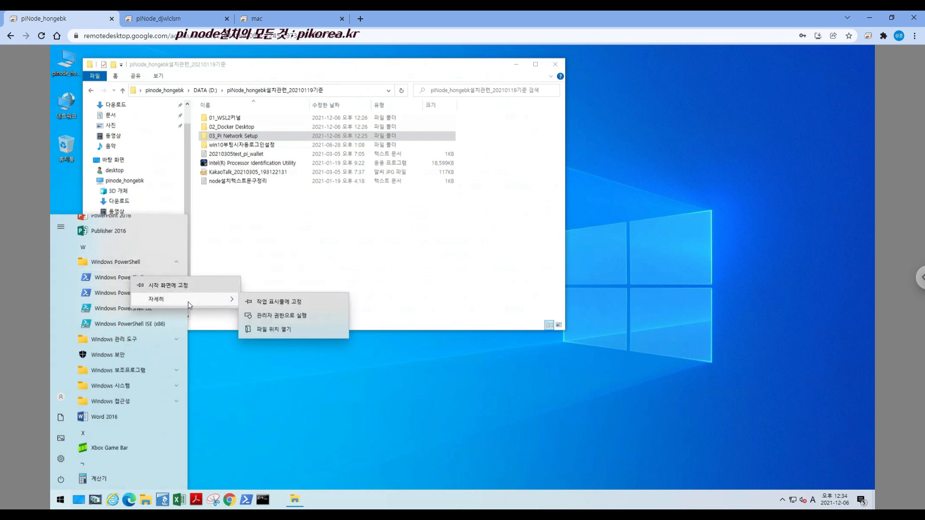
pyautogui.click(284, 317)
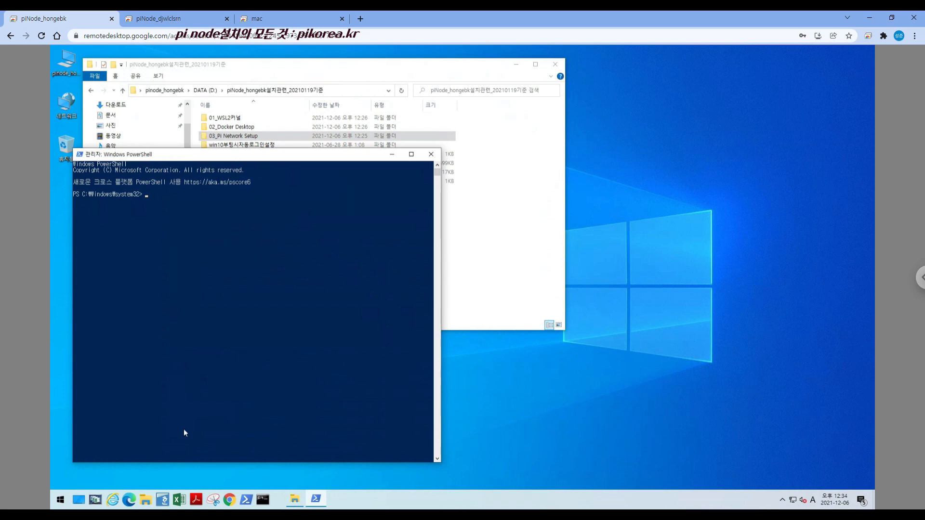
# Switch to Microsoft Edge on the remote PC and load the pikorea.kr website
pyautogui.click(129, 500)
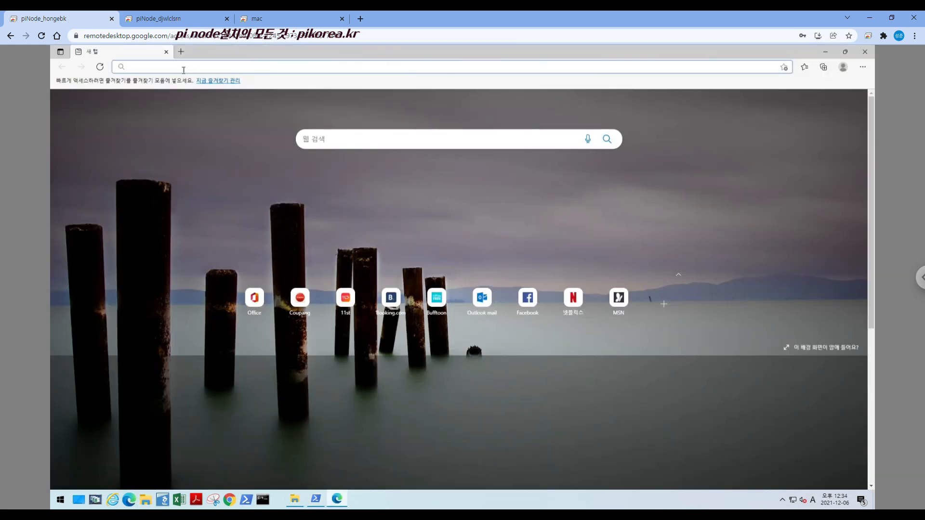
pyautogui.write('pikorea.k')
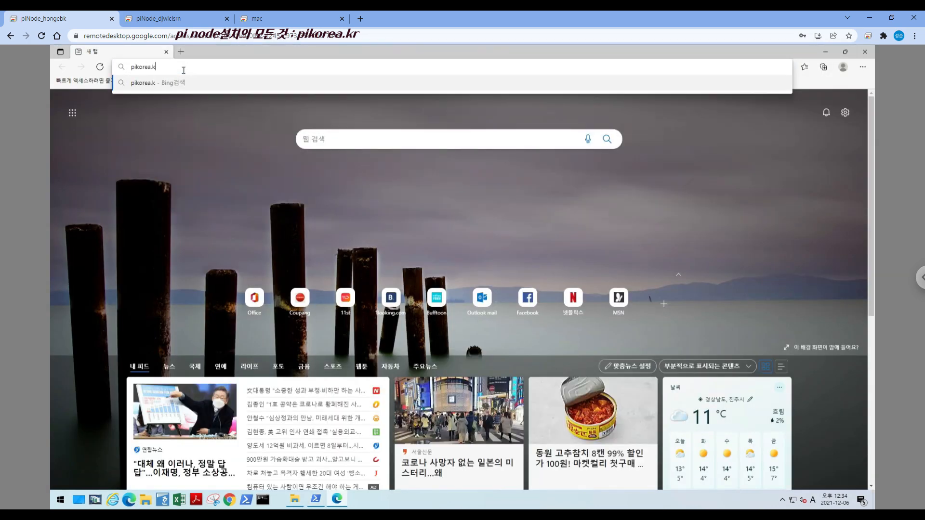
pyautogui.write('r')
pyautogui.press('Return')
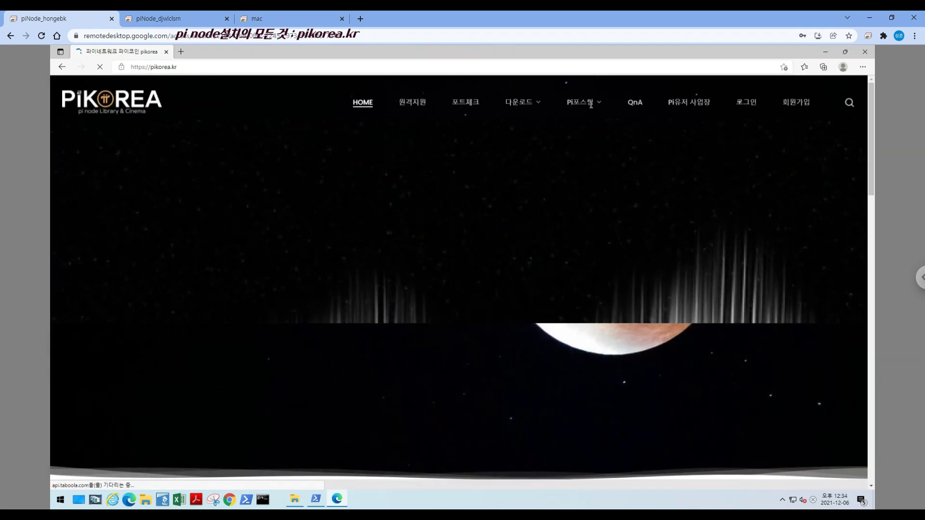
# Open the 노드설치 텍스트모음 post from the site's Pi앱&노드 postings, dismissing the full-page advertisement
pyautogui.moveTo(590, 104)
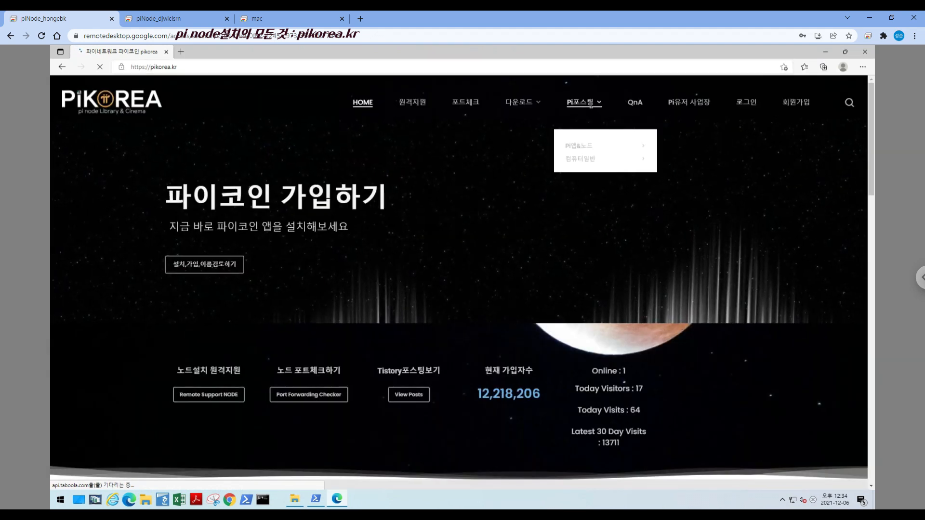
pyautogui.moveTo(579, 144)
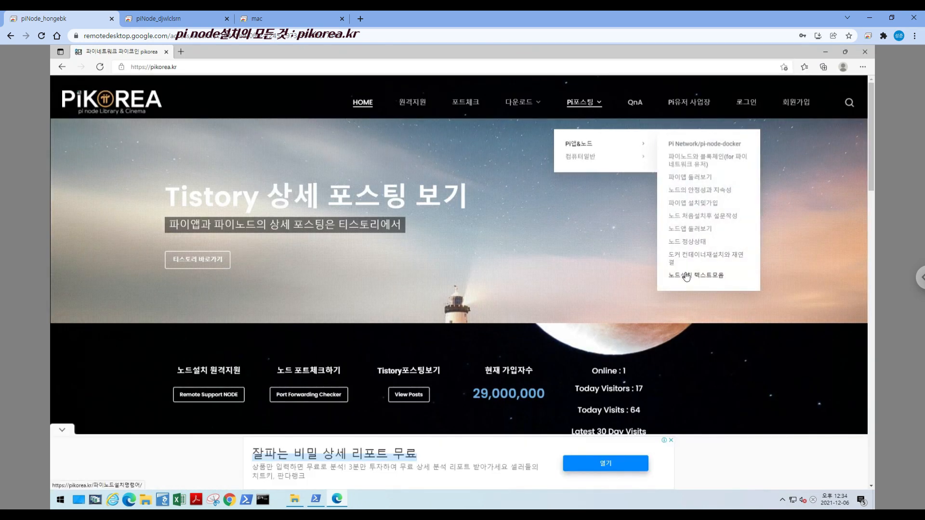
pyautogui.click(687, 276)
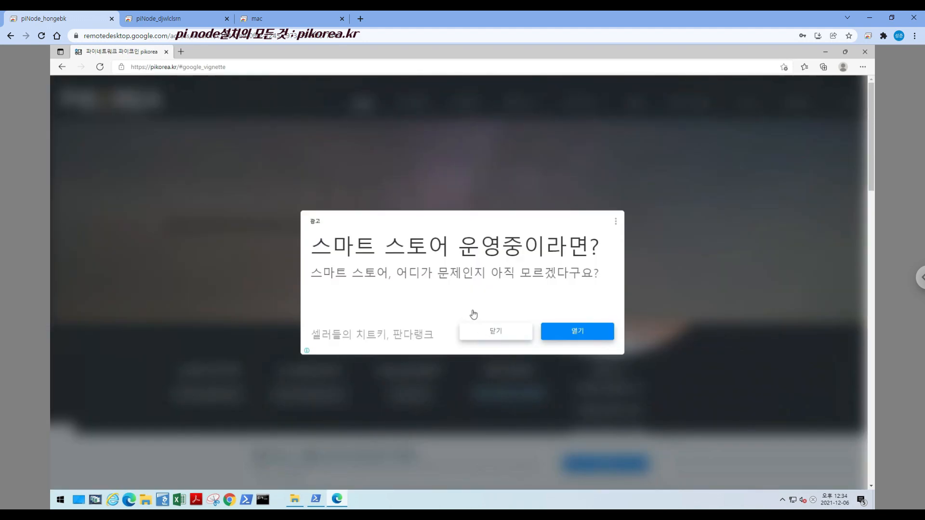
pyautogui.click(467, 332)
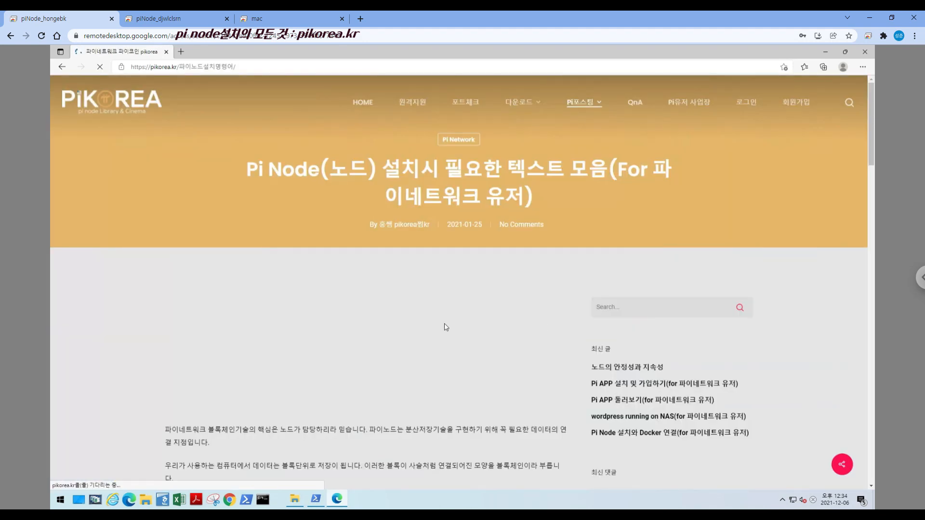
# Review the post's WSL 2 Linux kernel, Docker Desktop and Pi Node App download headings and the Docker Desktop link
pyautogui.scroll(-12, 307, 365)
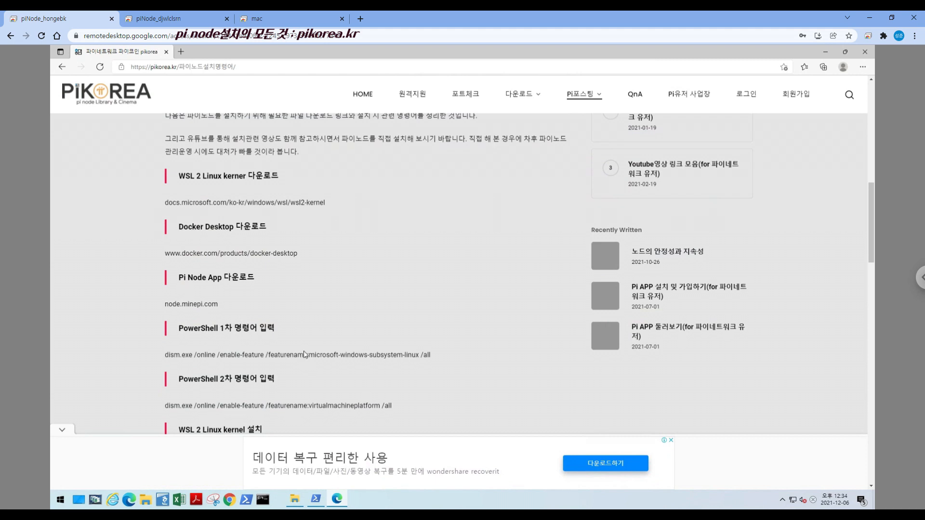
pyautogui.moveTo(178, 176); pyautogui.dragTo(282, 178)
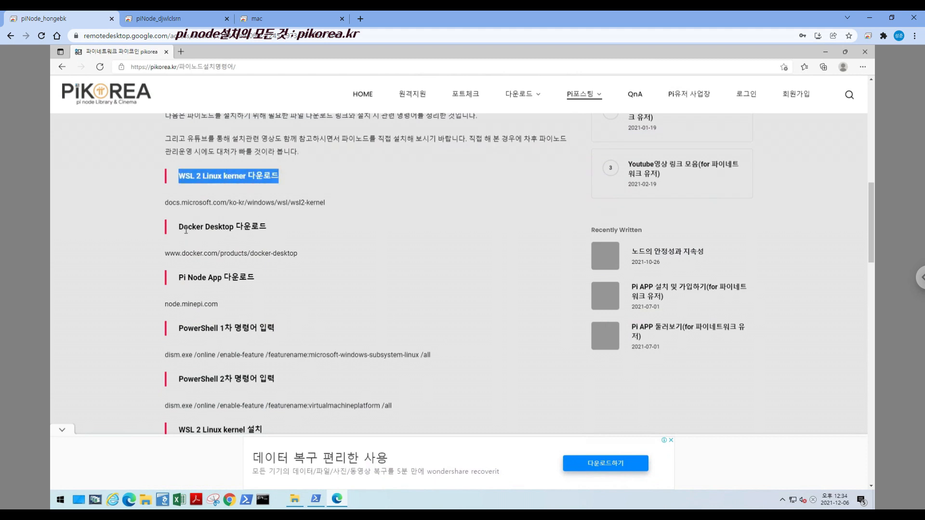
pyautogui.moveTo(179, 227); pyautogui.dragTo(268, 227)
pyautogui.moveTo(178, 282); pyautogui.dragTo(270, 284)
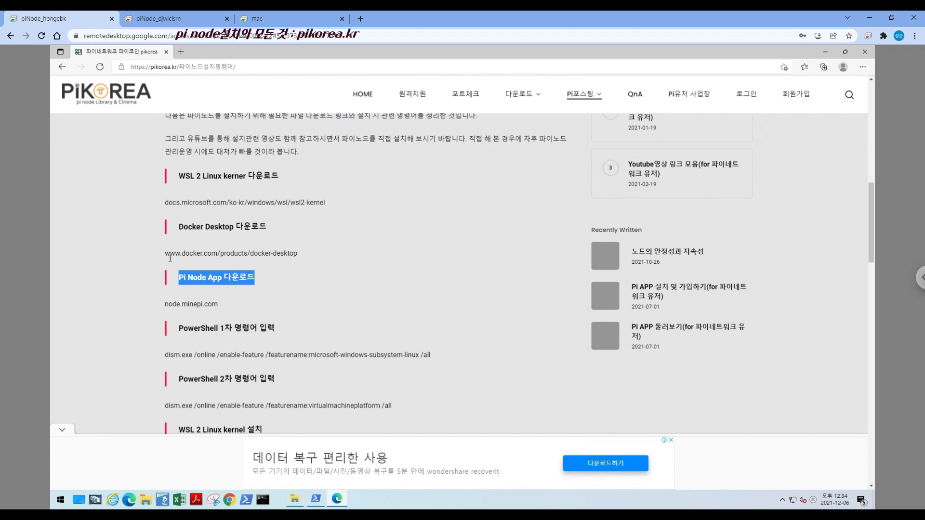
pyautogui.moveTo(170, 259); pyautogui.dragTo(303, 259)
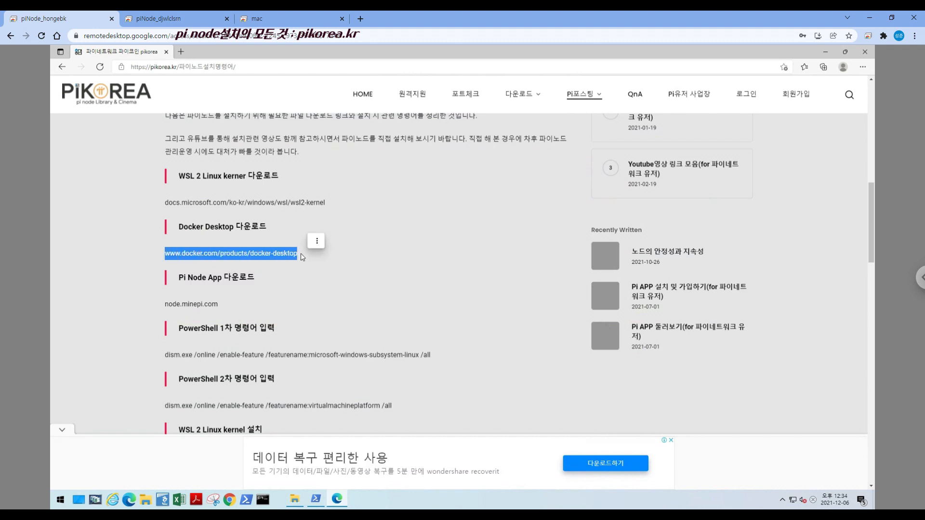
pyautogui.click(238, 264)
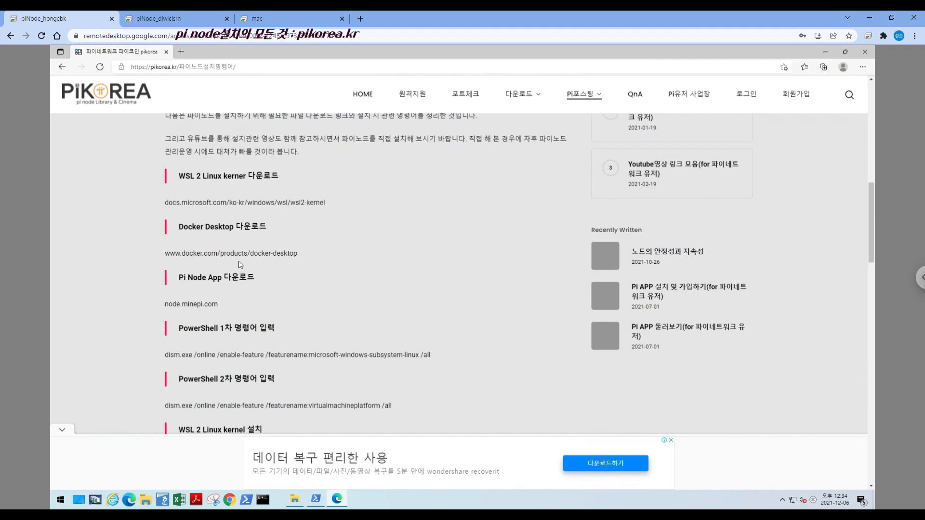
# Check the downloaded installers in the 02_Docker Desktop and 01_WSL2커널 folders in File Explorer, returning to the post in Edge
pyautogui.click(295, 499)
pyautogui.doubleClick(240, 127)
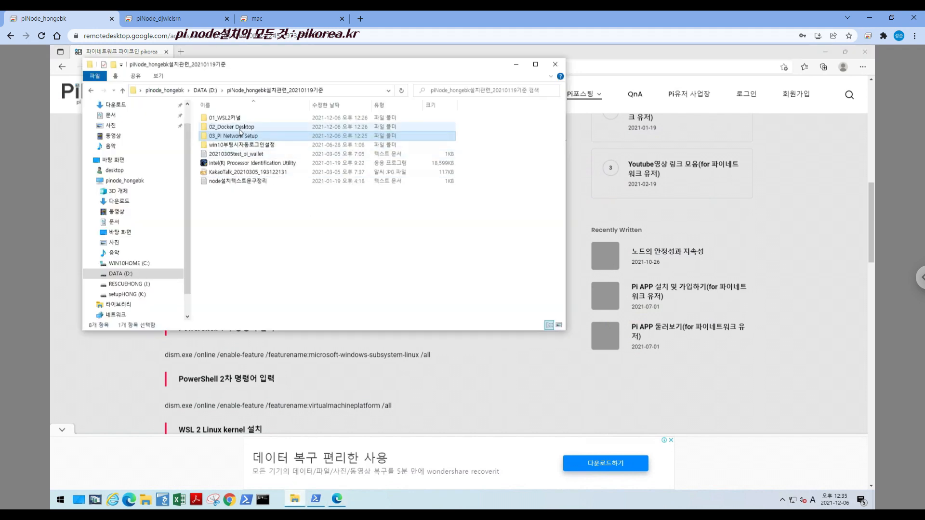
pyautogui.click(260, 128)
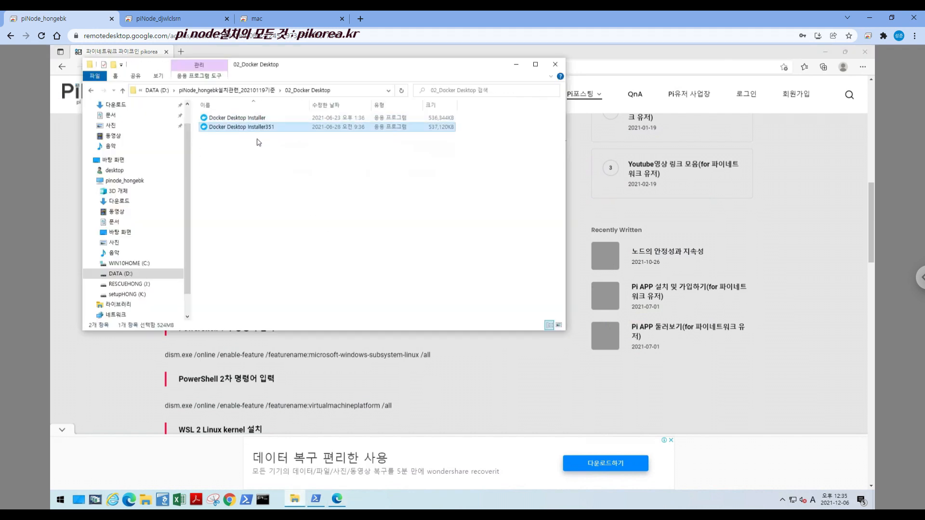
pyautogui.click(144, 373)
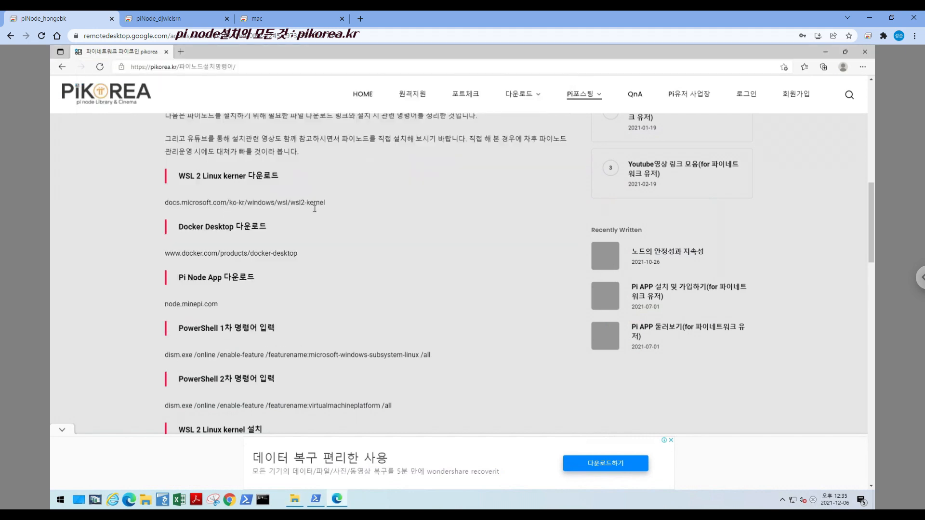
pyautogui.click(294, 500)
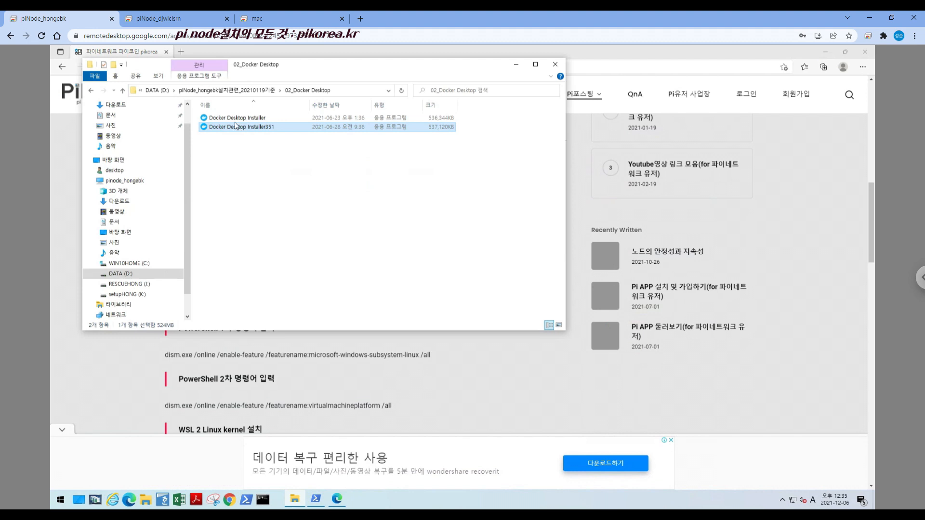
pyautogui.click(228, 90)
pyautogui.doubleClick(233, 118)
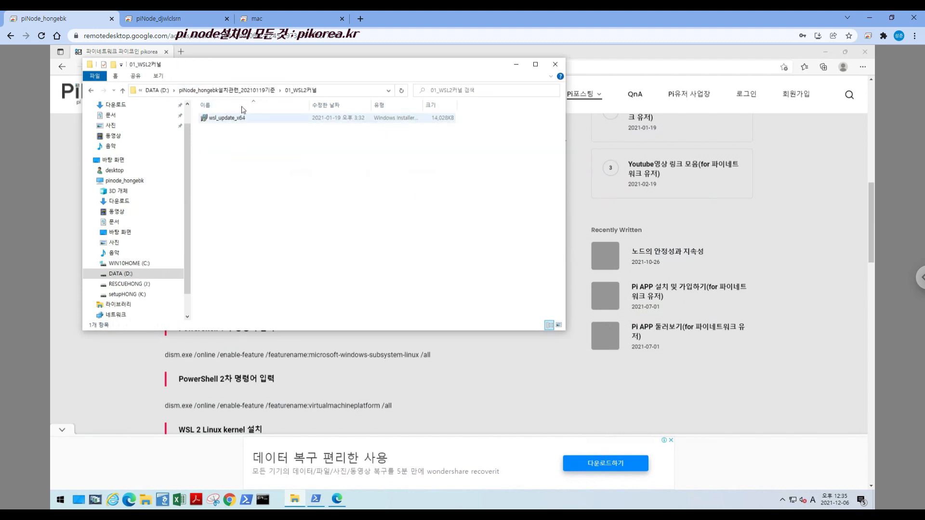
pyautogui.click(139, 380)
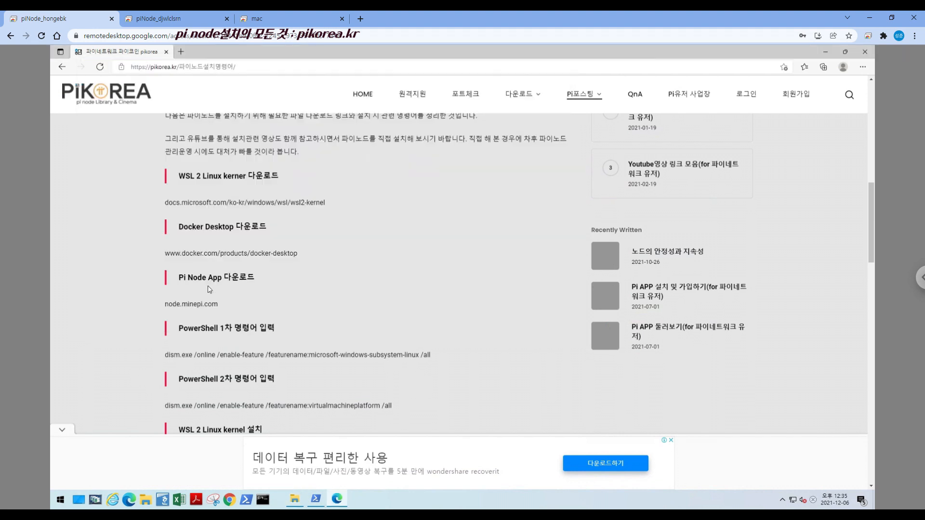
# Review the post's PowerShell 1차, 2차 and 3차 commands and its WSL 2 Linux kernel installation and error instructions
pyautogui.scroll(-2, 208, 314)
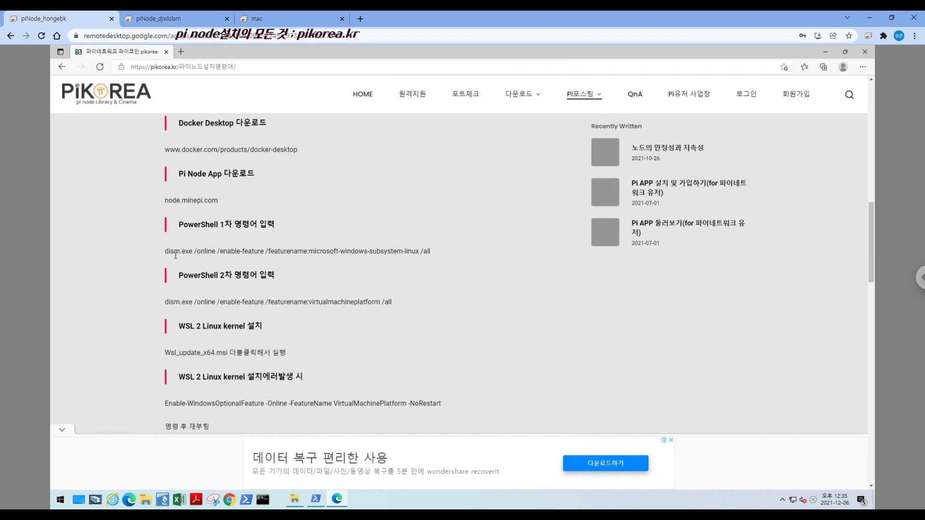
pyautogui.scroll(1, 174, 249)
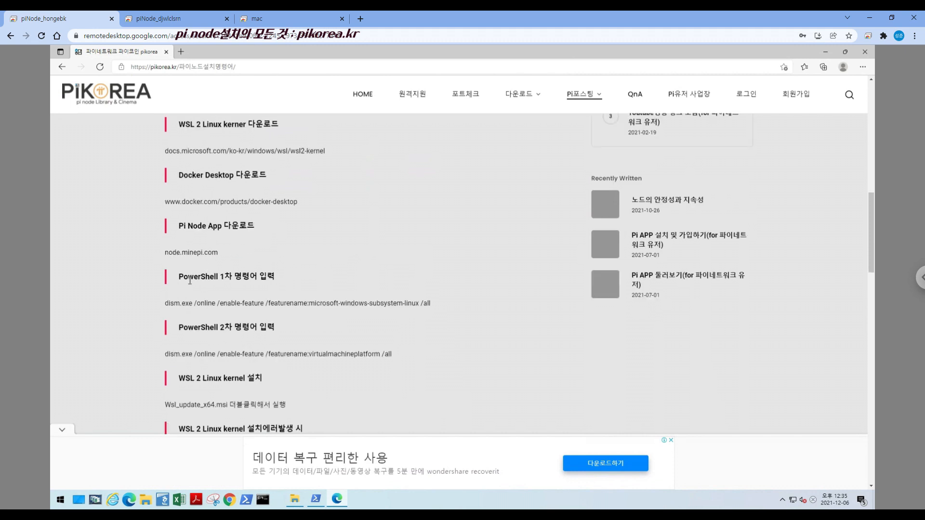
pyautogui.moveTo(179, 280); pyautogui.dragTo(424, 305)
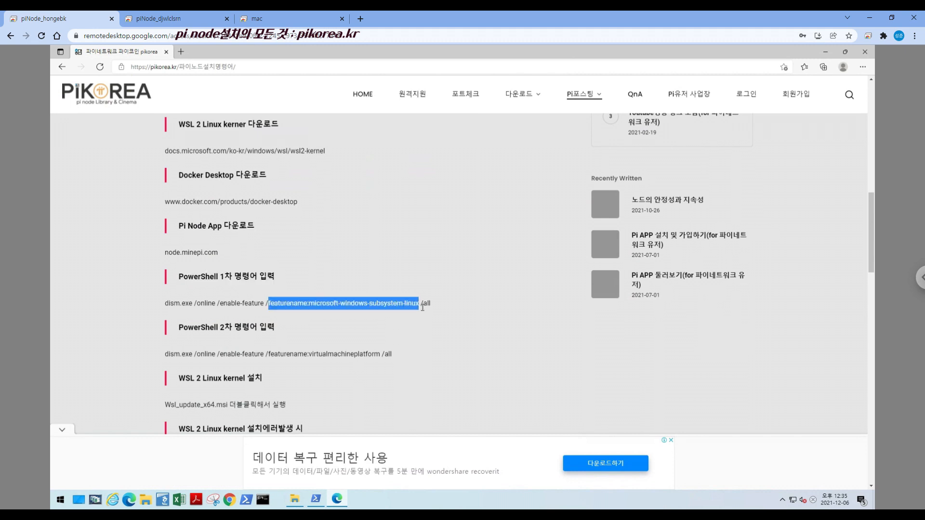
pyautogui.click(353, 308)
pyautogui.moveTo(342, 307); pyautogui.dragTo(424, 305)
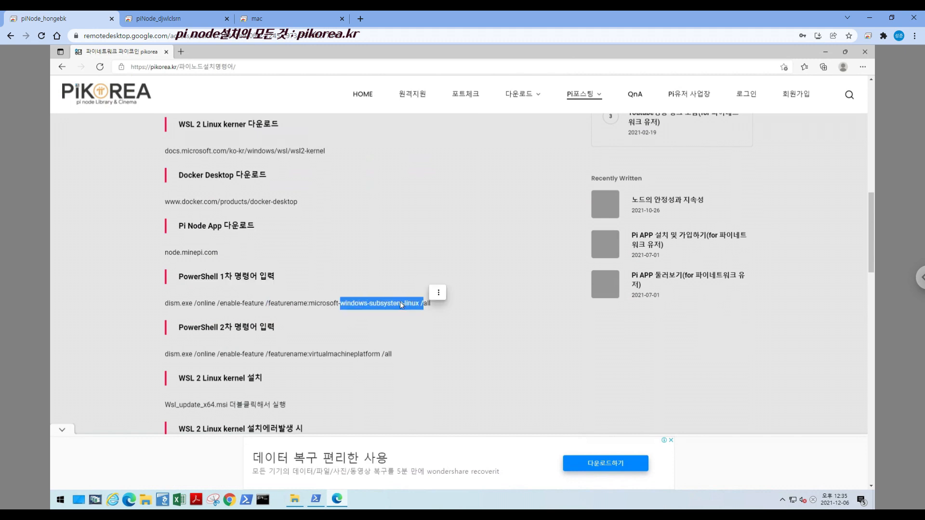
pyautogui.moveTo(268, 357); pyautogui.dragTo(386, 358)
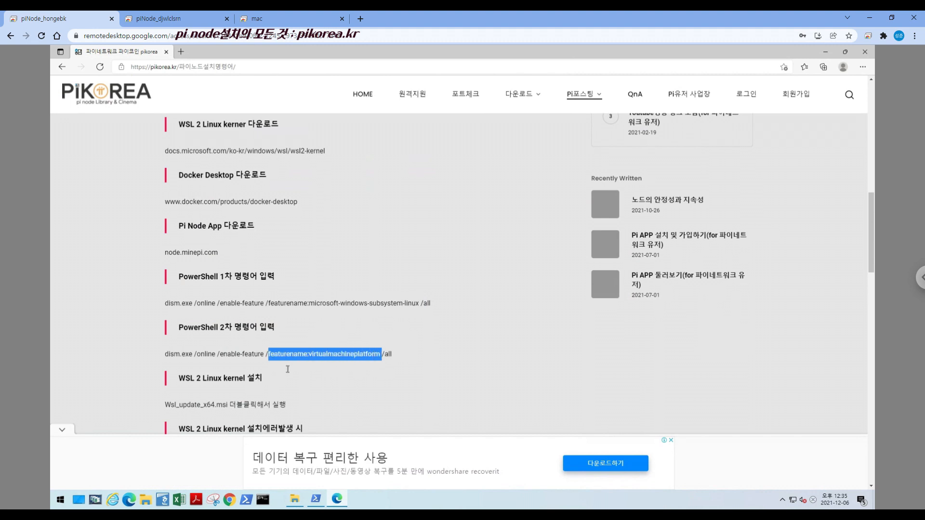
pyautogui.click(260, 393)
pyautogui.scroll(-1, 235, 399)
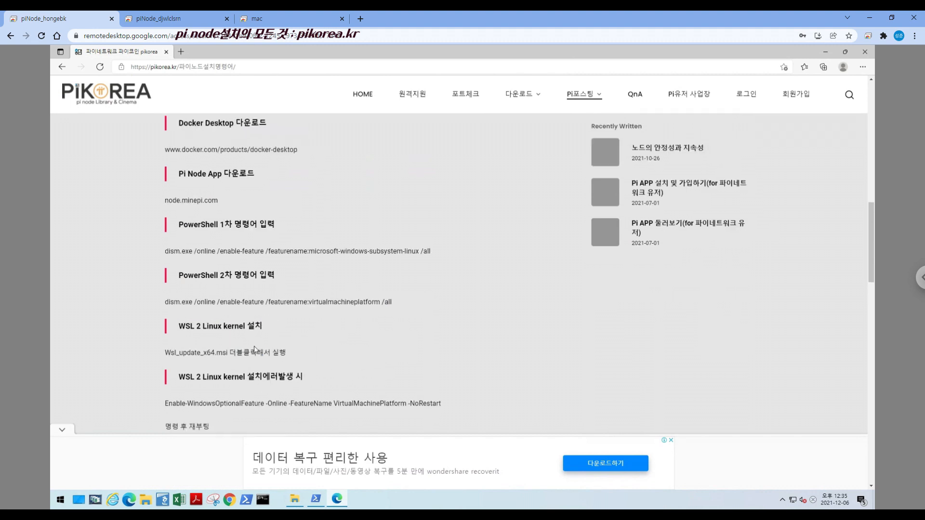
pyautogui.scroll(-2, 178, 363)
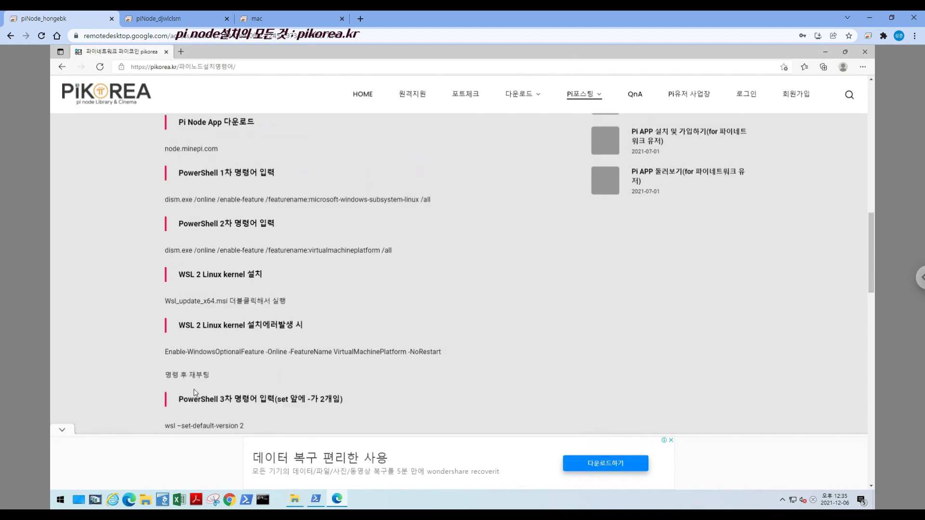
pyautogui.moveTo(166, 375); pyautogui.dragTo(257, 382)
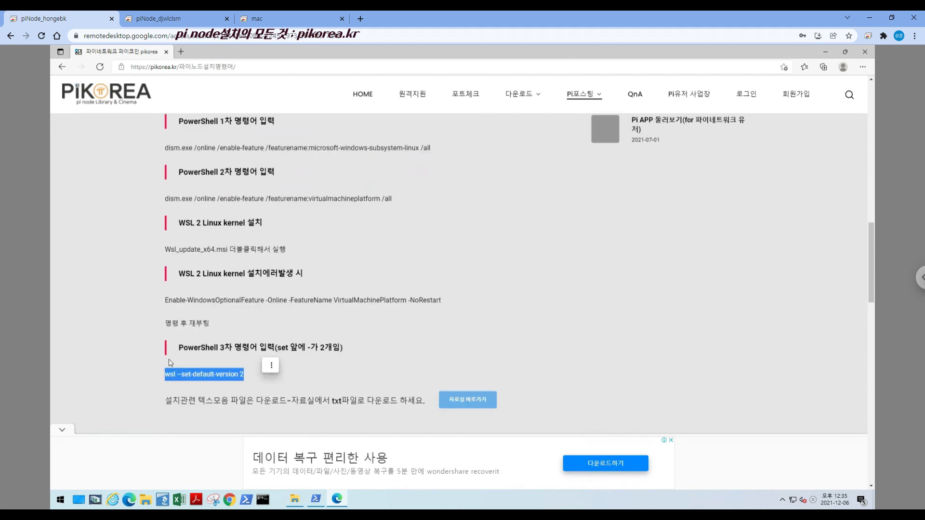
# Copy the post's first command into PowerShell, run dism.exe /online /enable-feature /featurename:microsoft-windows-subsystem-linux /all, and decline the restart
pyautogui.scroll(3, 240, 364)
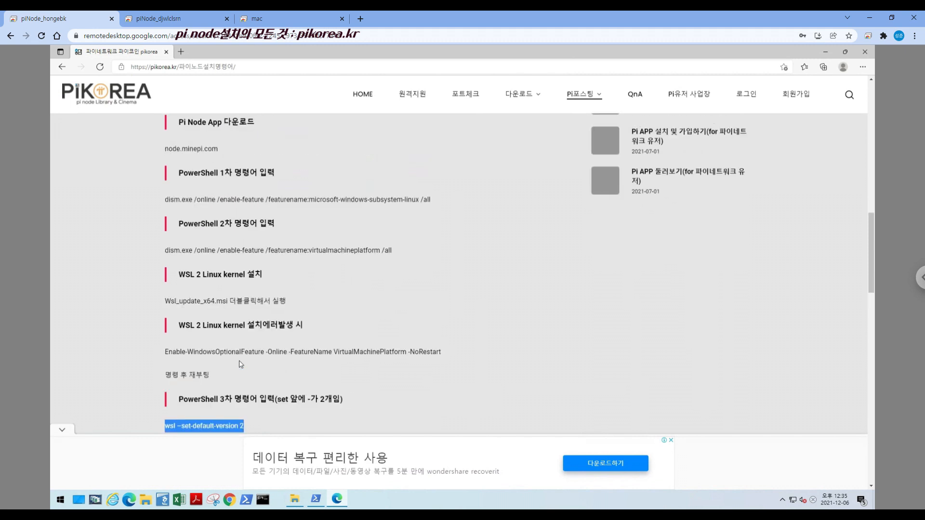
pyautogui.moveTo(166, 305); pyautogui.dragTo(437, 307)
pyautogui.hotkey('ctrl', 'c')
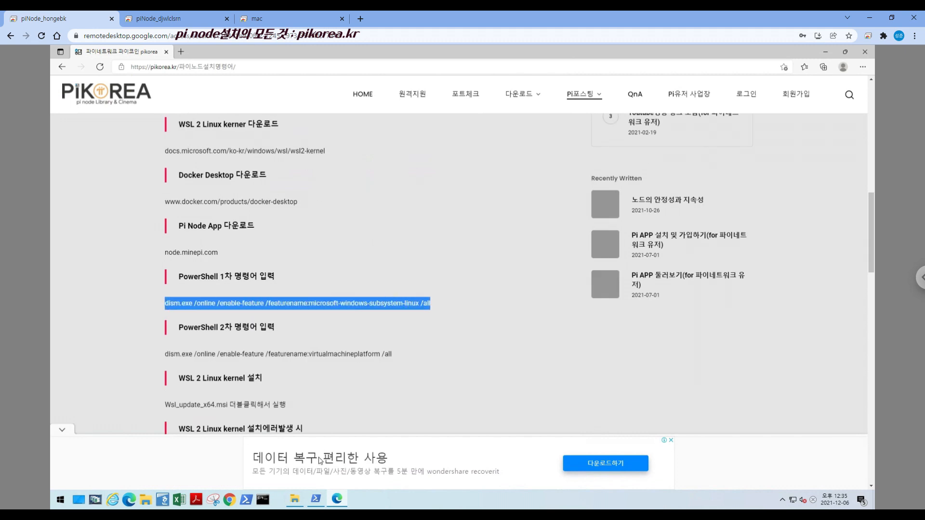
pyautogui.click(315, 499)
pyautogui.rightClick(163, 170)
pyautogui.press('Return')
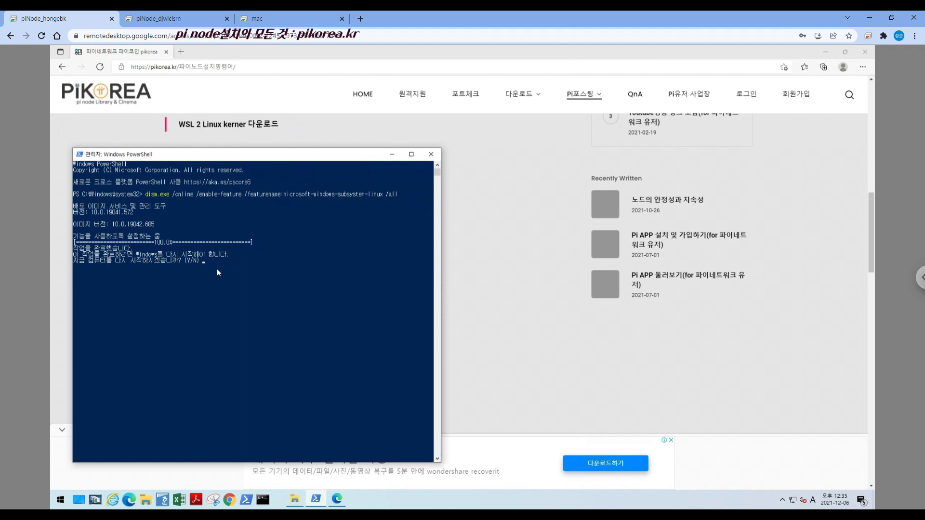
pyautogui.write('n')
# Copy the post's second command into PowerShell and run dism.exe /online /enable-feature /featurename:virtualmachineplatform /all
pyautogui.click(512, 313)
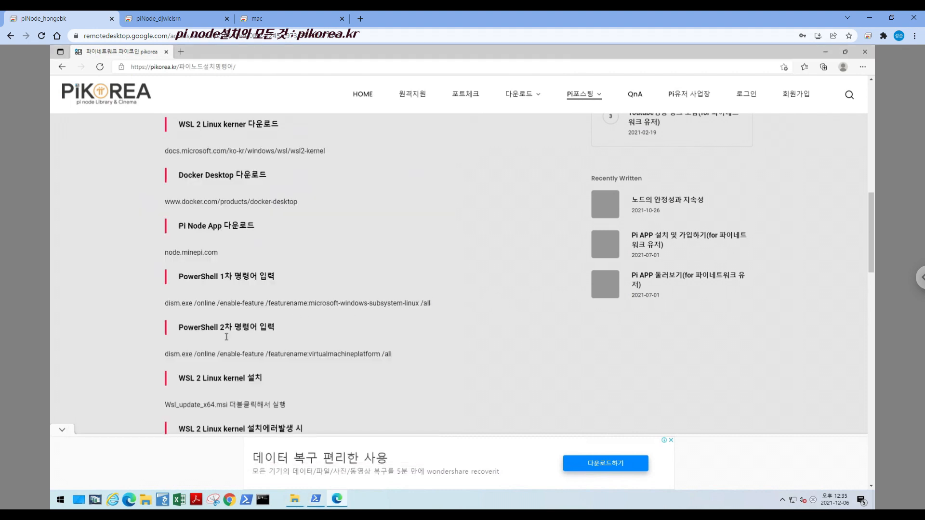
pyautogui.moveTo(169, 359); pyautogui.dragTo(395, 356)
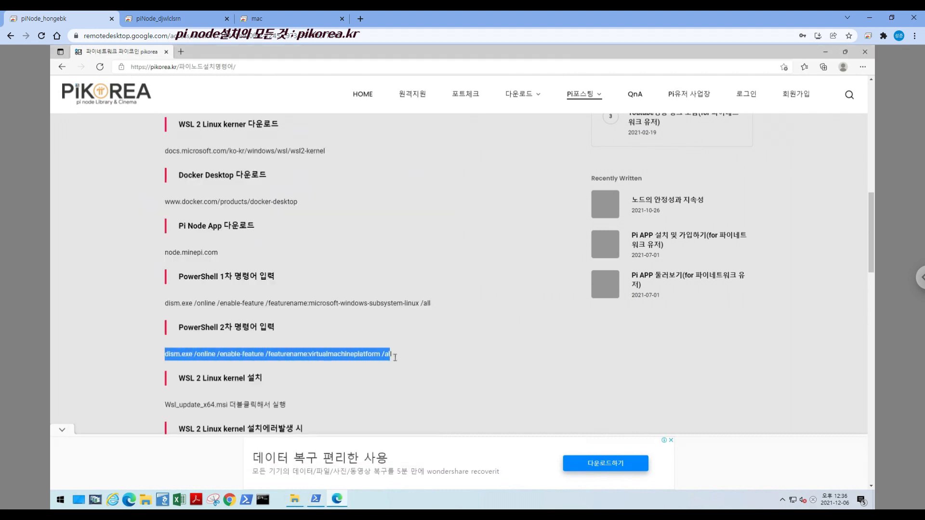
pyautogui.hotkey('ctrl', 'c')
pyautogui.click(316, 499)
pyautogui.rightClick(273, 314)
pyautogui.press('Return')
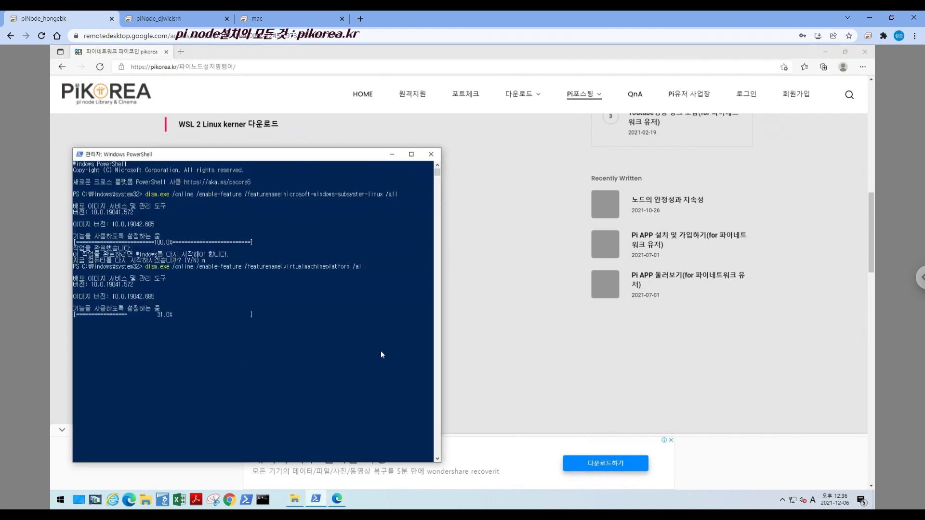
# Try to install the WSL 2 Linux kernel by running wsl_update_x64 from the 01_WSL2커널 folder, and exit the setup wizard
pyautogui.click(473, 345)
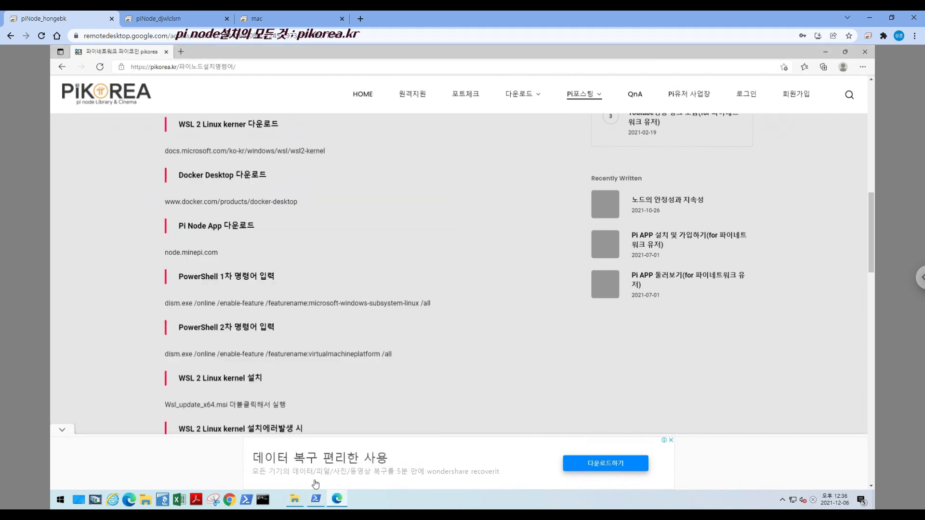
pyautogui.click(299, 502)
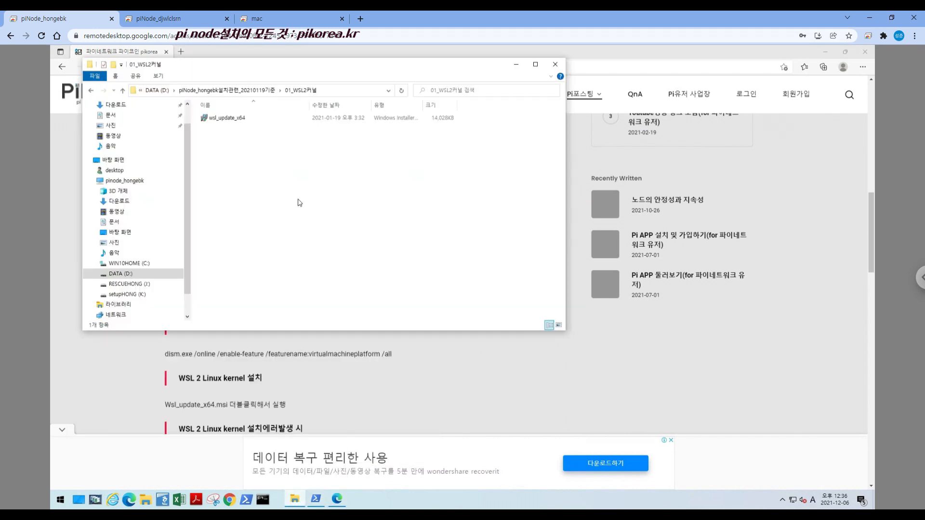
pyautogui.click(247, 91)
pyautogui.doubleClick(230, 118)
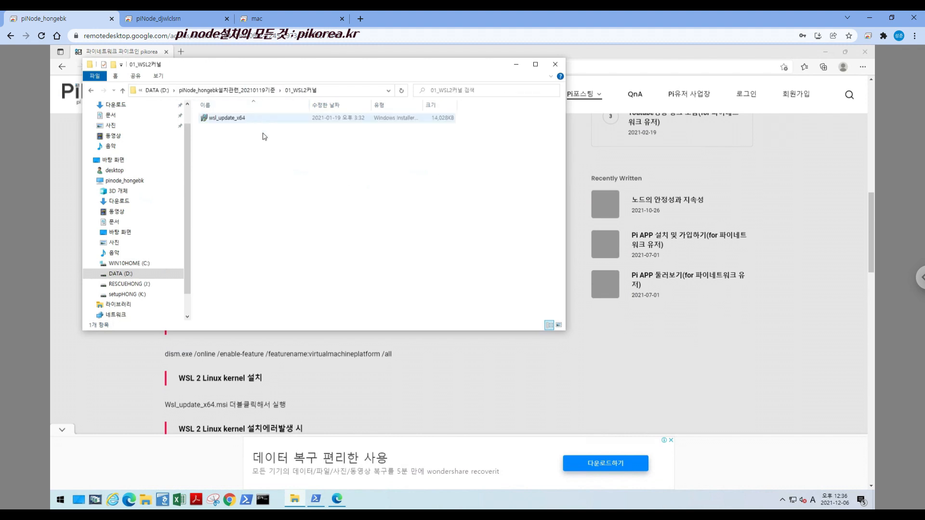
pyautogui.click(236, 120)
pyautogui.doubleClick(236, 120)
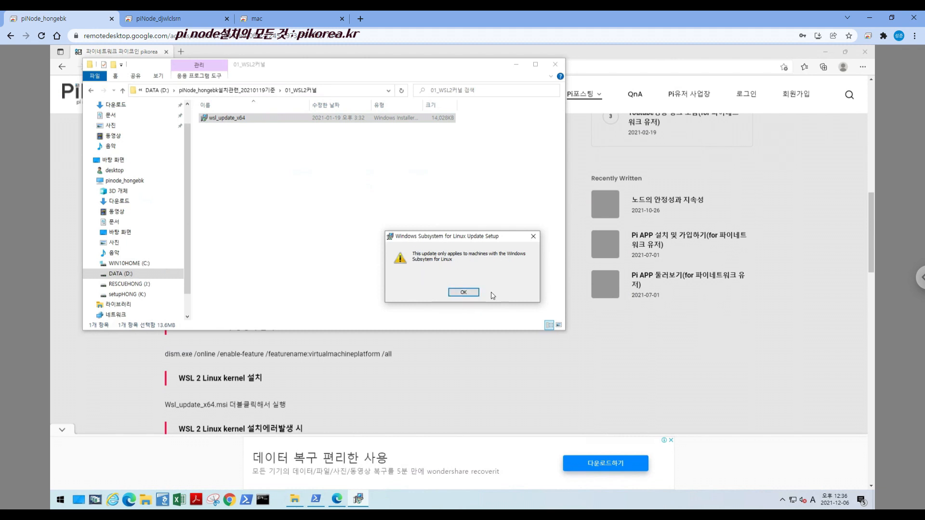
pyautogui.click(464, 293)
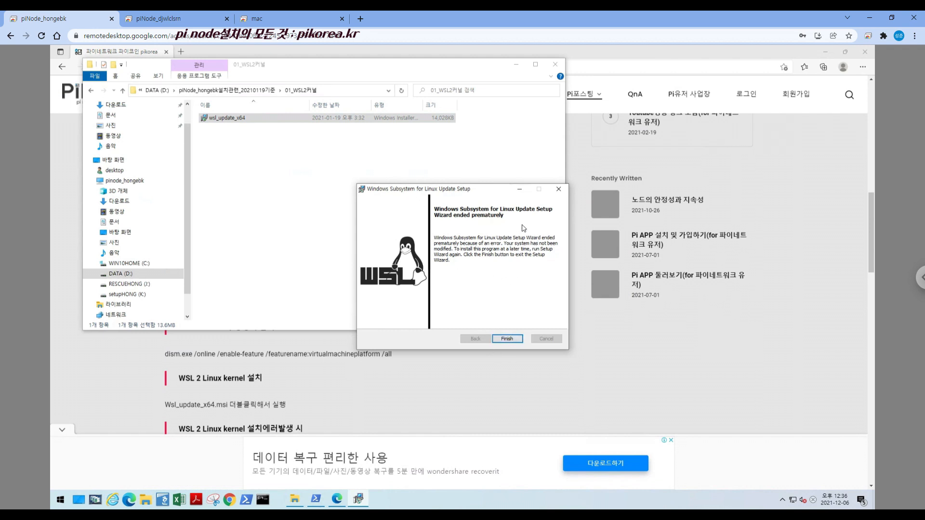
pyautogui.click(559, 189)
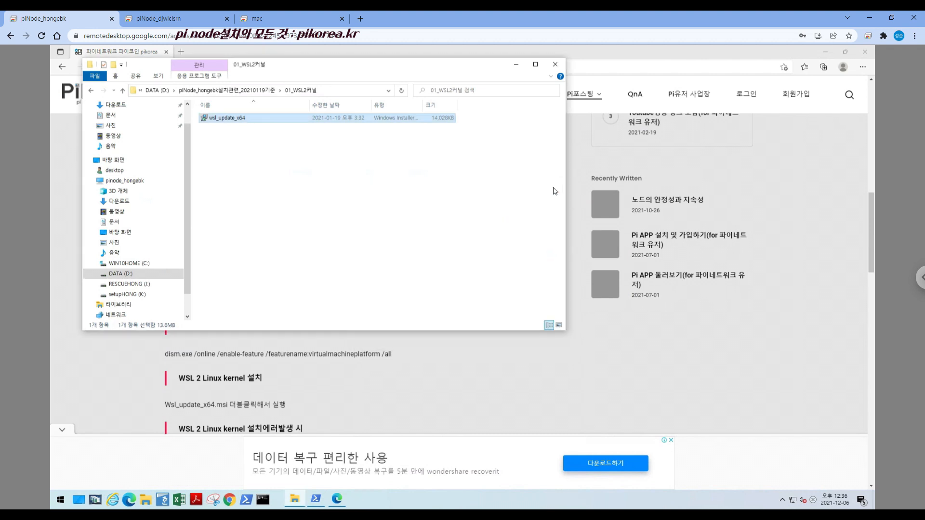
# Copy the post's kernel-error command, decline the pending restart in PowerShell, and run Enable-WindowsOptionalFeature -Online -FeatureName VirtualMachinePlatform -NoRestart
pyautogui.click(403, 399)
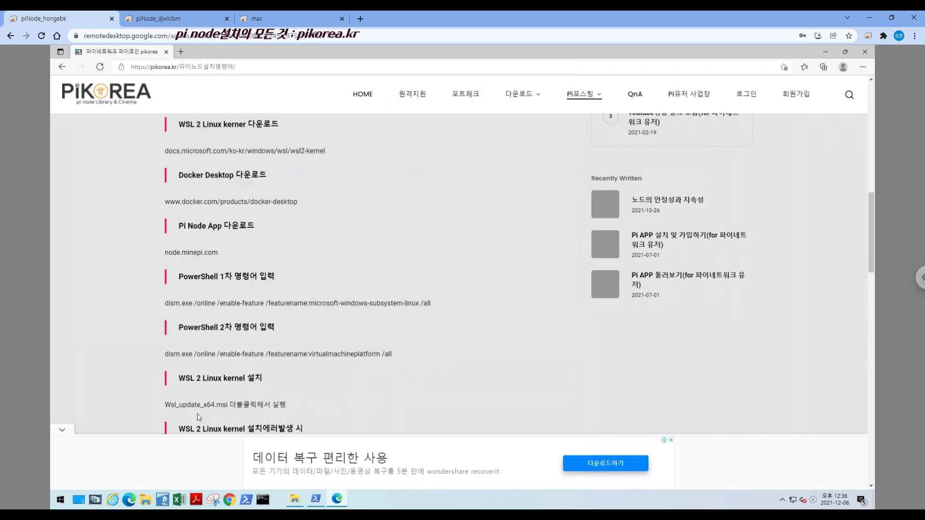
pyautogui.scroll(-2, 199, 417)
pyautogui.moveTo(180, 325); pyautogui.dragTo(310, 328)
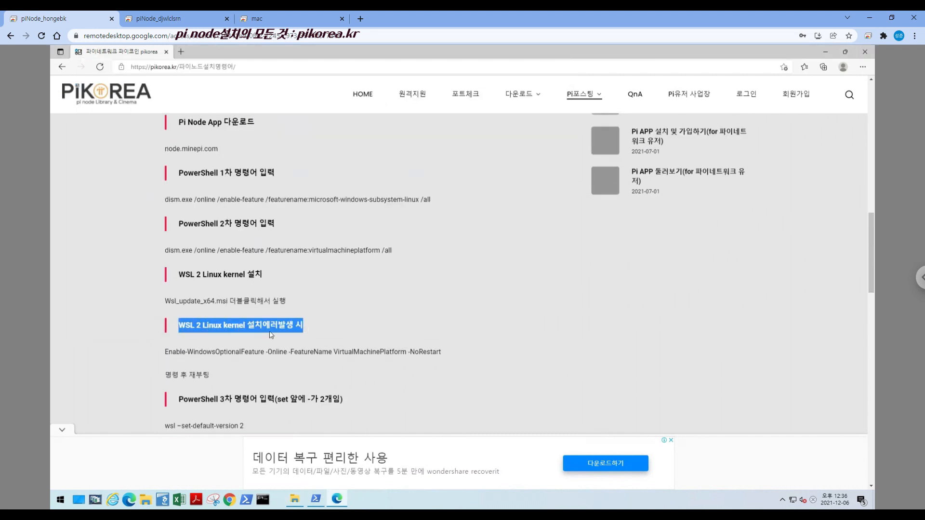
pyautogui.moveTo(166, 352); pyautogui.dragTo(448, 354)
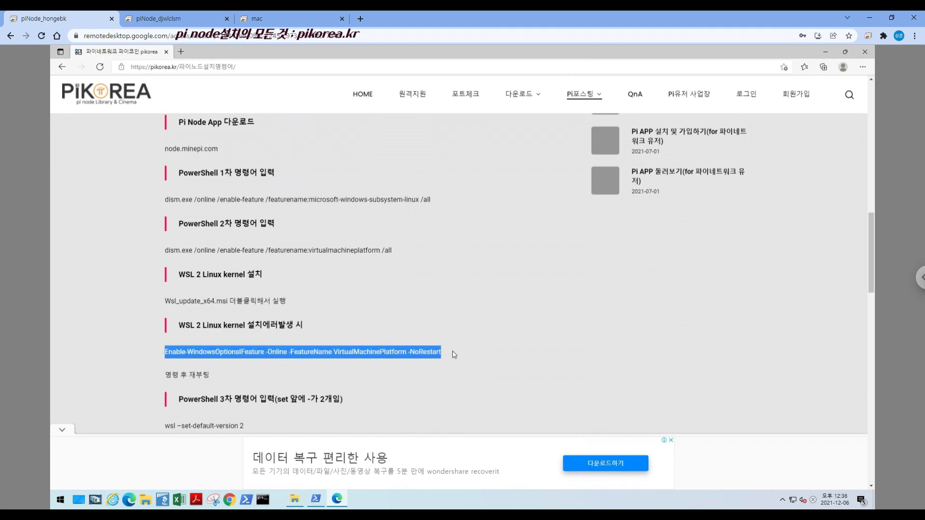
pyautogui.click(294, 500)
pyautogui.click(296, 500)
pyautogui.click(315, 499)
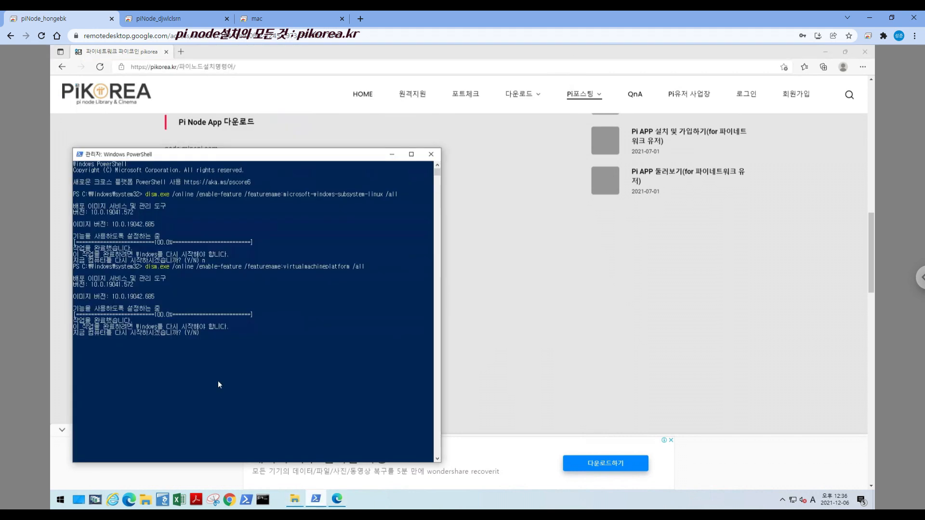
pyautogui.write('n')
pyautogui.hotkey('ctrl', 'v')
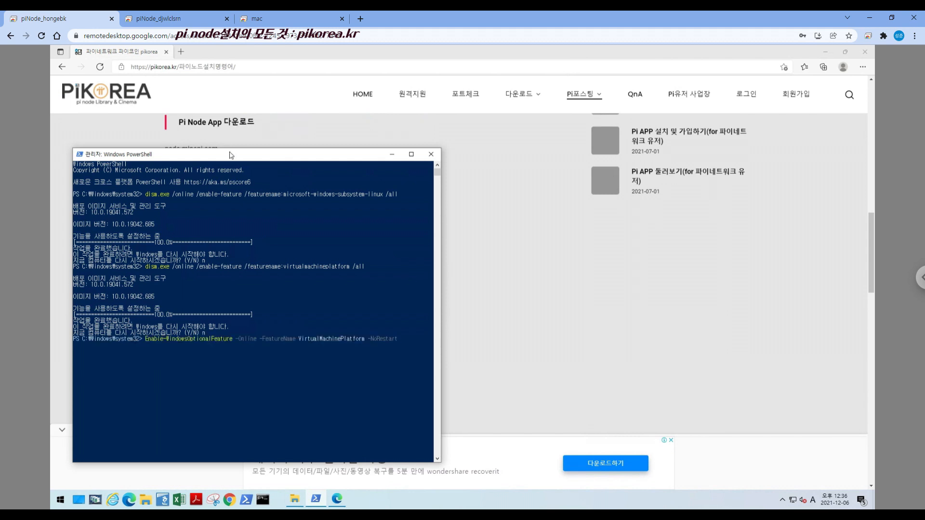
pyautogui.press('Return')
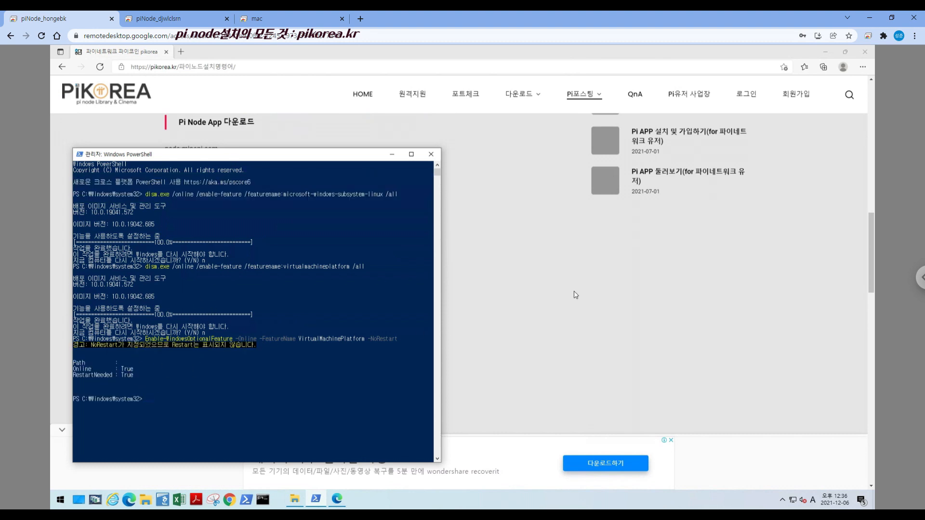
# Return to the post and highlight the wsl –set-default-version 2 command under the PowerShell 3차 명령어 입력 heading
pyautogui.click(588, 279)
pyautogui.scroll(-2, 587, 279)
pyautogui.moveTo(165, 322); pyautogui.dragTo(244, 322)
# Retry the wsl_update_x64 kernel installer, finish its setup wizard, and close the File Explorer window
pyautogui.click(299, 500)
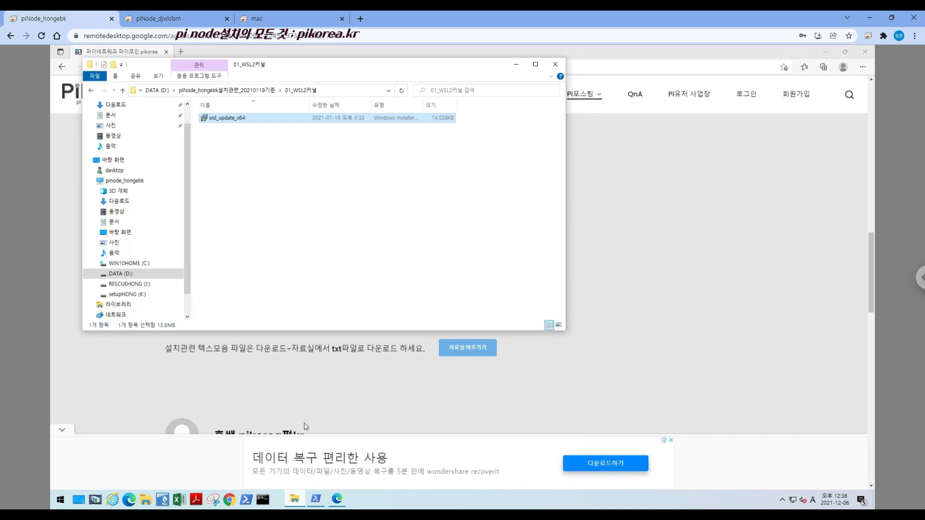
pyautogui.doubleClick(243, 120)
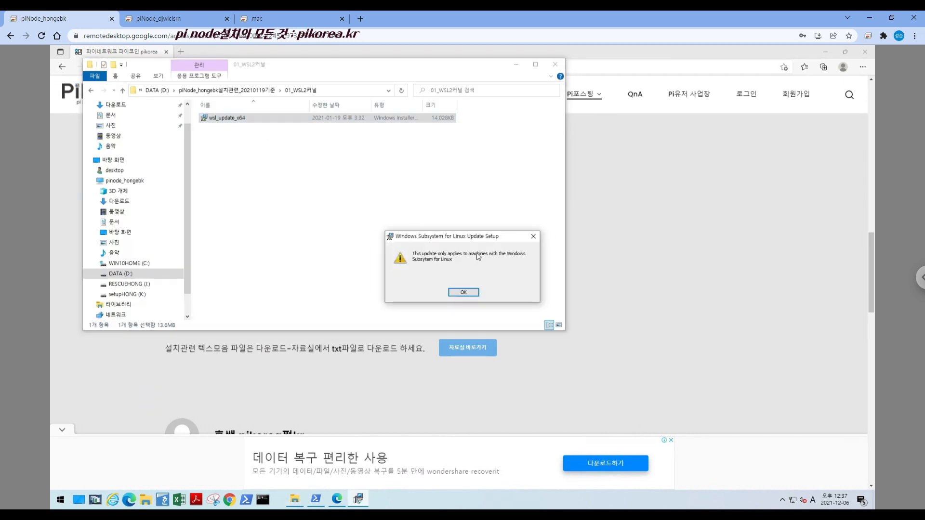
pyautogui.click(464, 292)
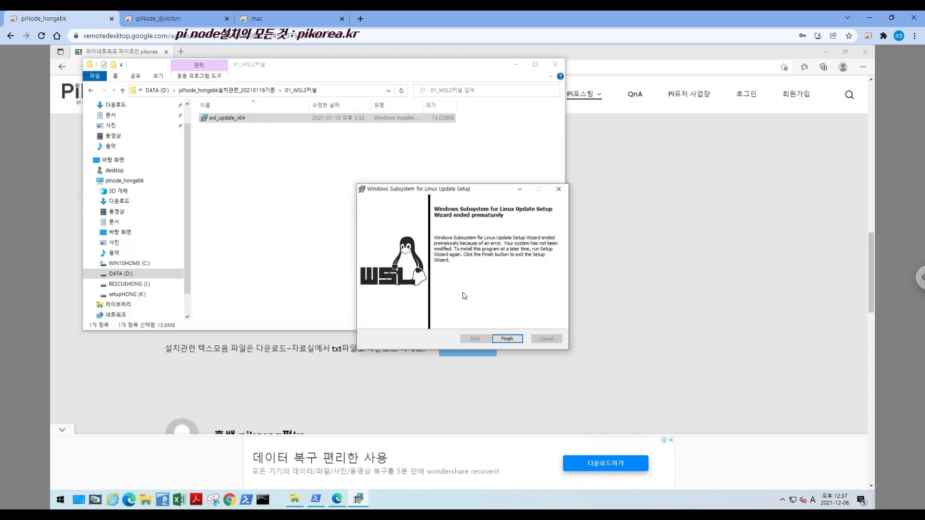
pyautogui.click(507, 339)
pyautogui.click(556, 65)
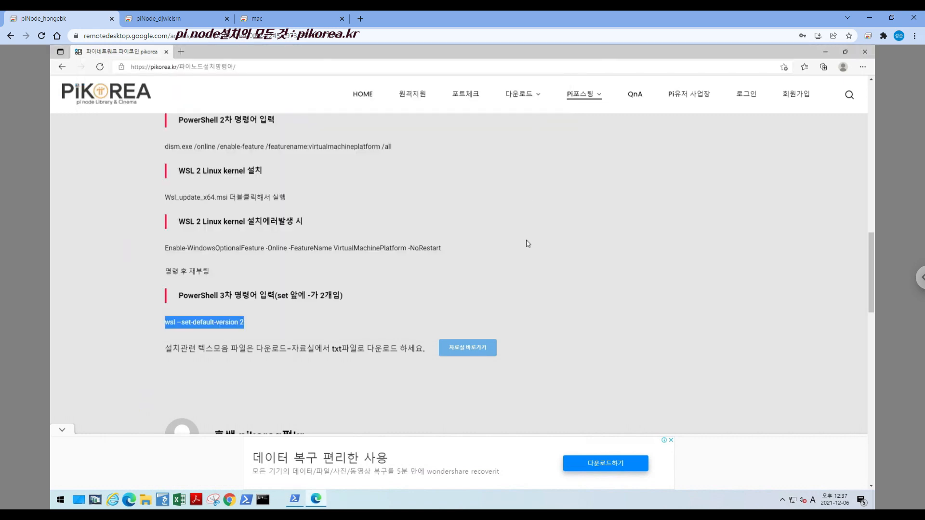
# Close the pikorea.kr browser window and the PowerShell window, and restart the remote PC
pyautogui.click(514, 269)
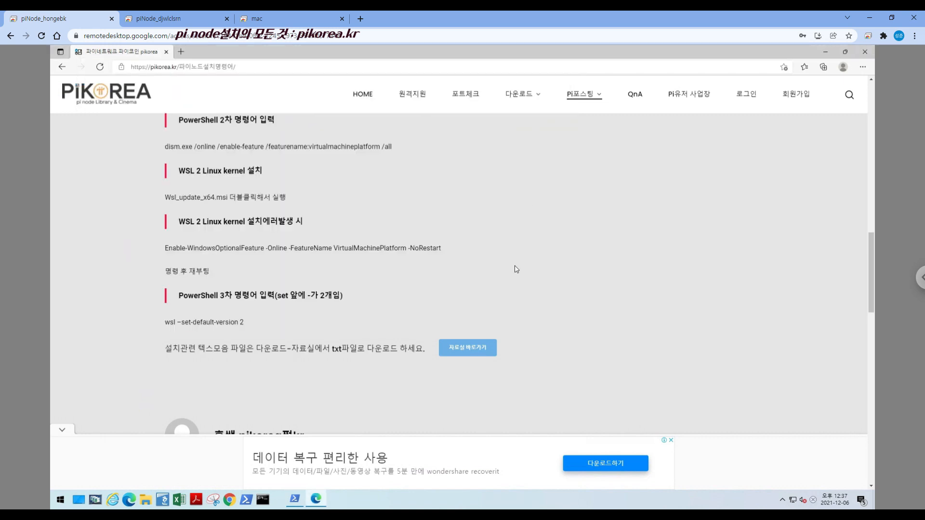
pyautogui.click(867, 50)
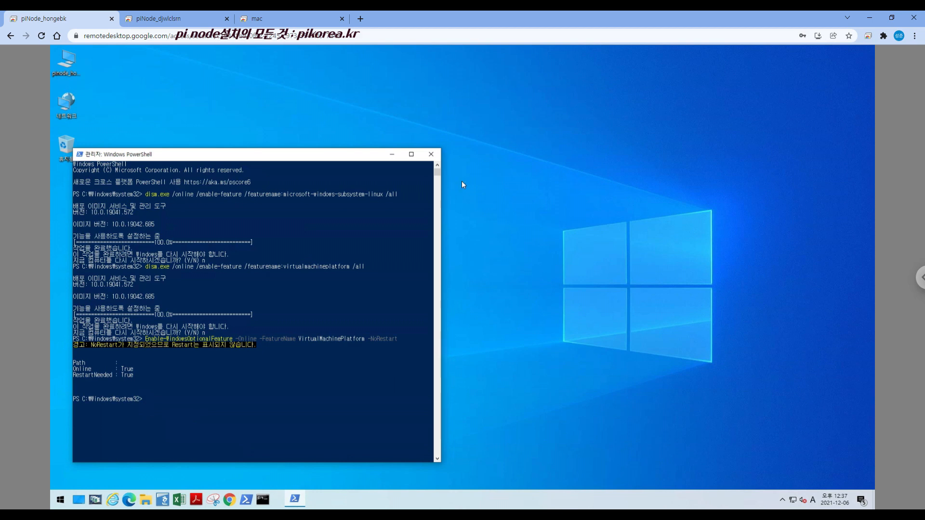
pyautogui.click(431, 154)
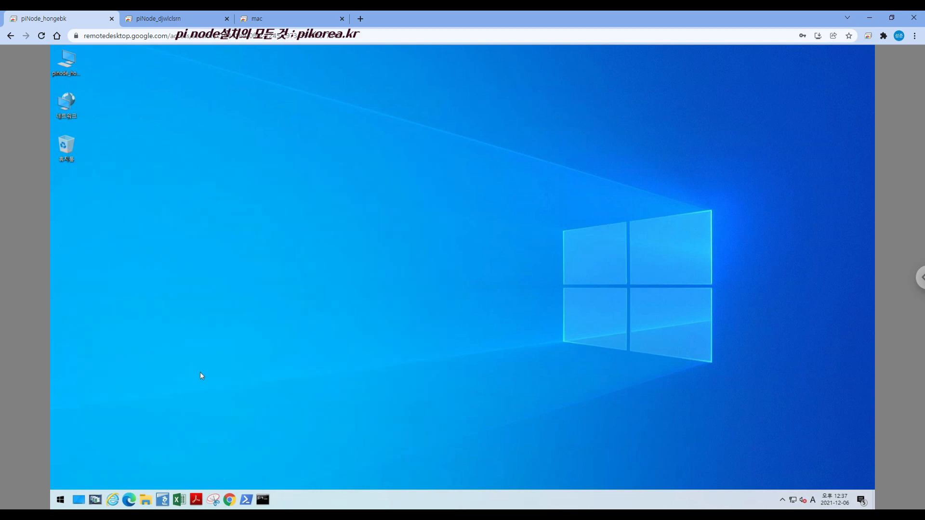
pyautogui.click(60, 500)
pyautogui.click(61, 480)
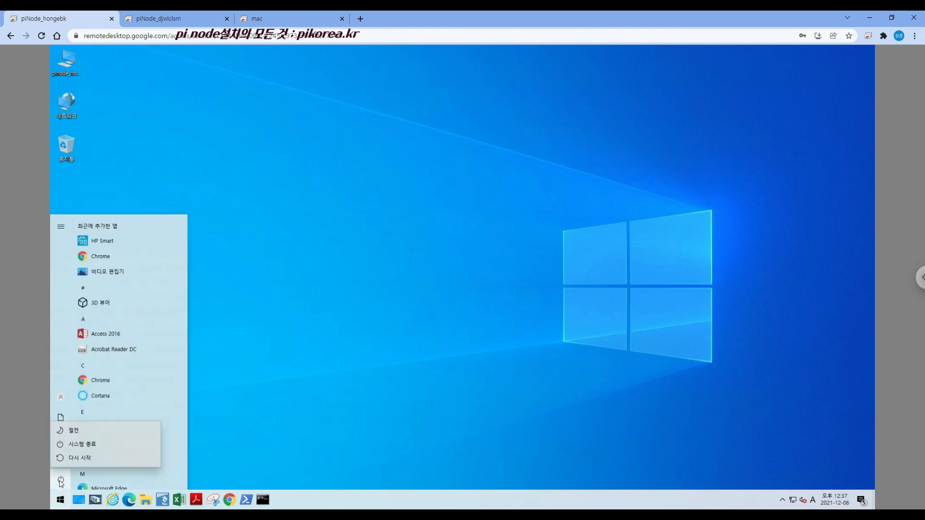
pyautogui.click(111, 462)
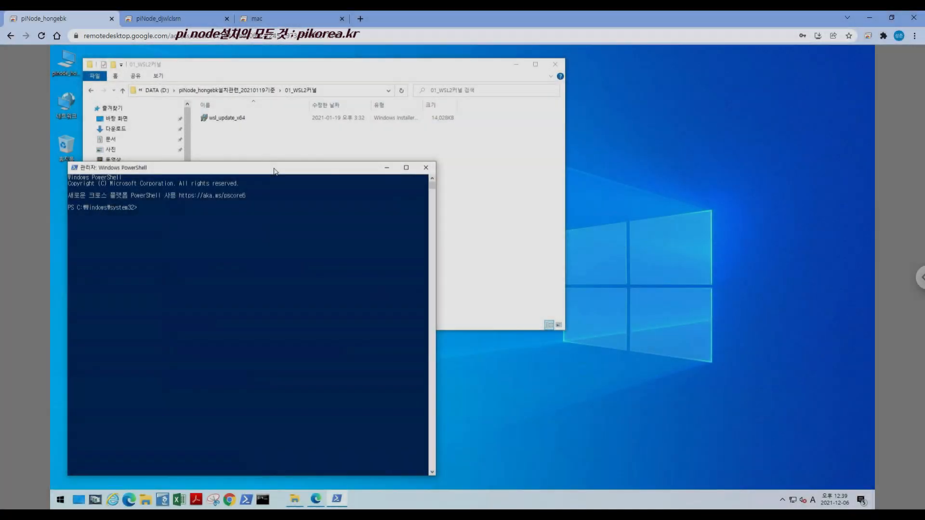
# Run the wsl_update_x64 installer from the 01_WSL2커널 folder after the restart and complete its setup wizard
pyautogui.click(243, 120)
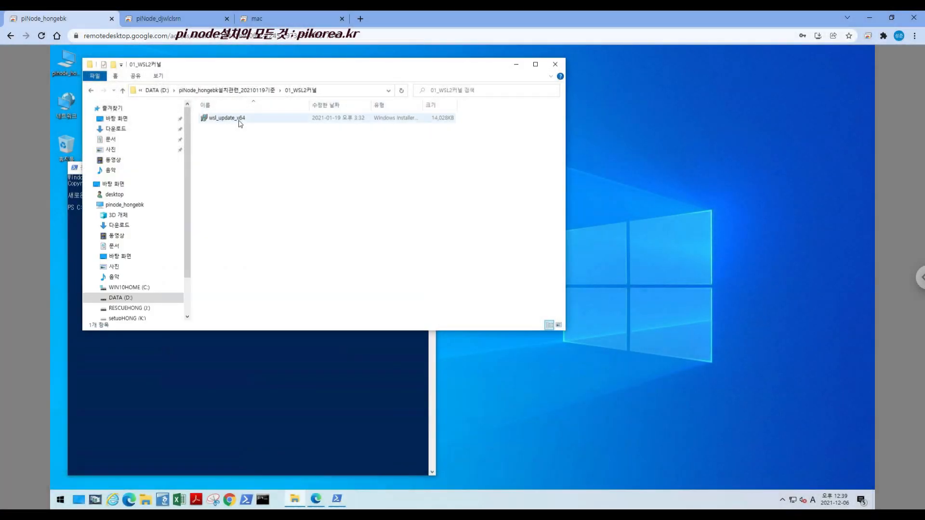
pyautogui.doubleClick(242, 119)
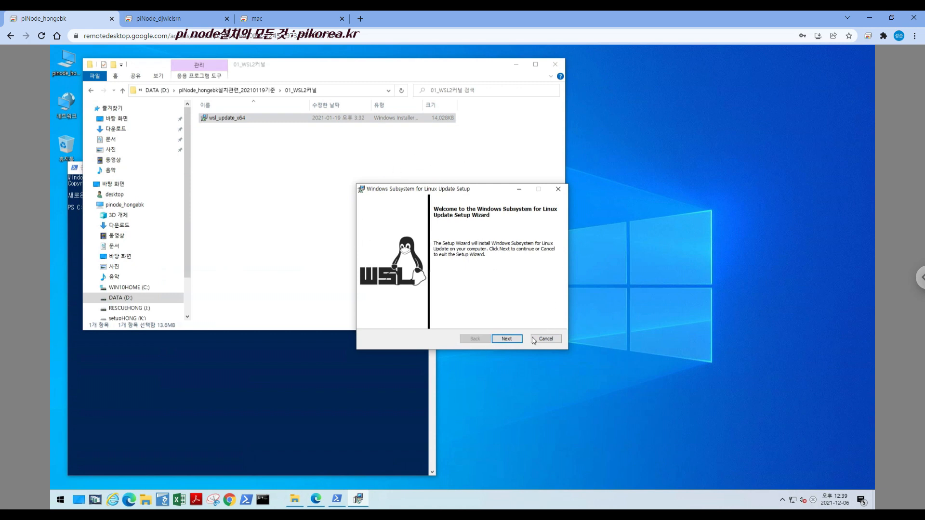
pyautogui.click(506, 339)
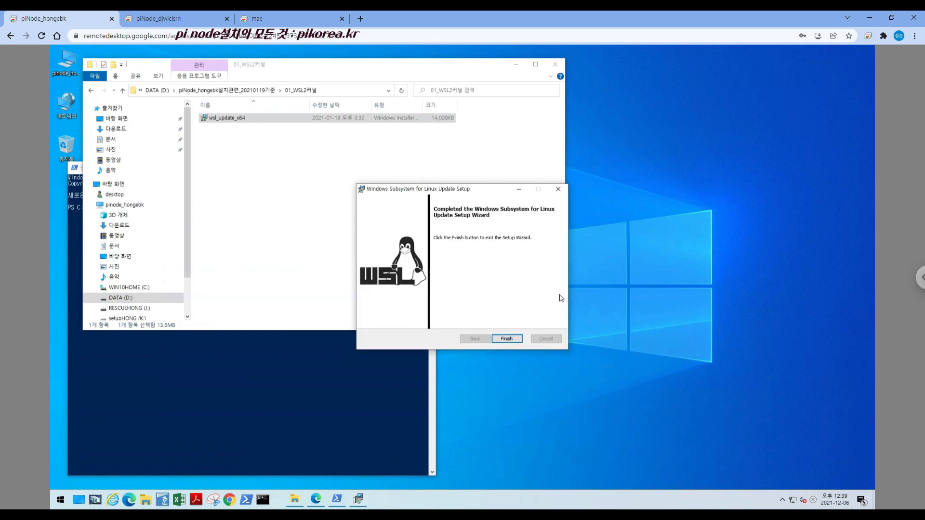
pyautogui.click(508, 340)
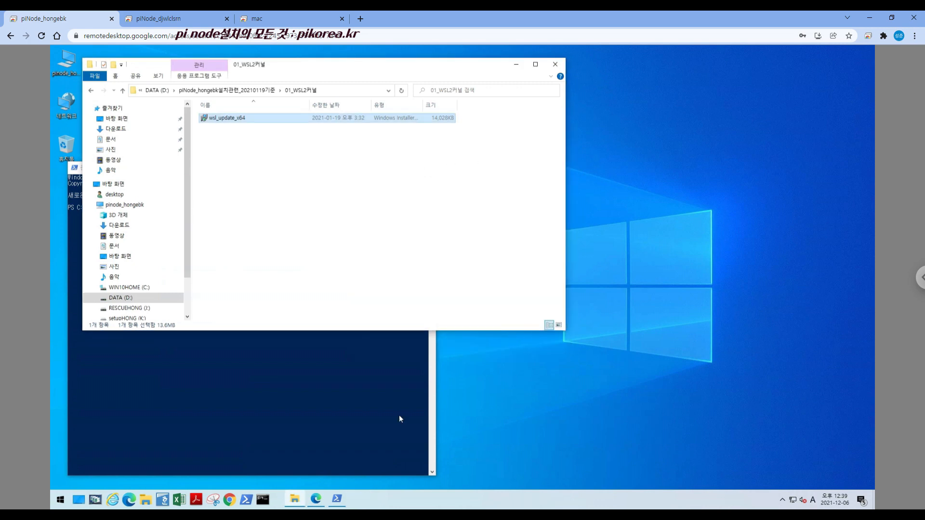
# Return to the pikorea.kr post and copy the wsl –set-default-version 2 command under PowerShell 3차 명령어 입력
pyautogui.click(314, 498)
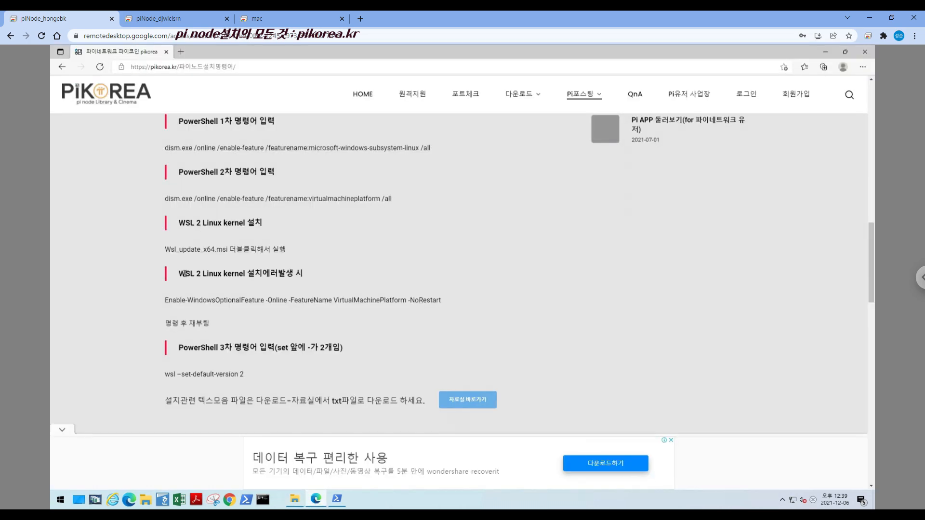
pyautogui.moveTo(164, 251); pyautogui.dragTo(293, 252)
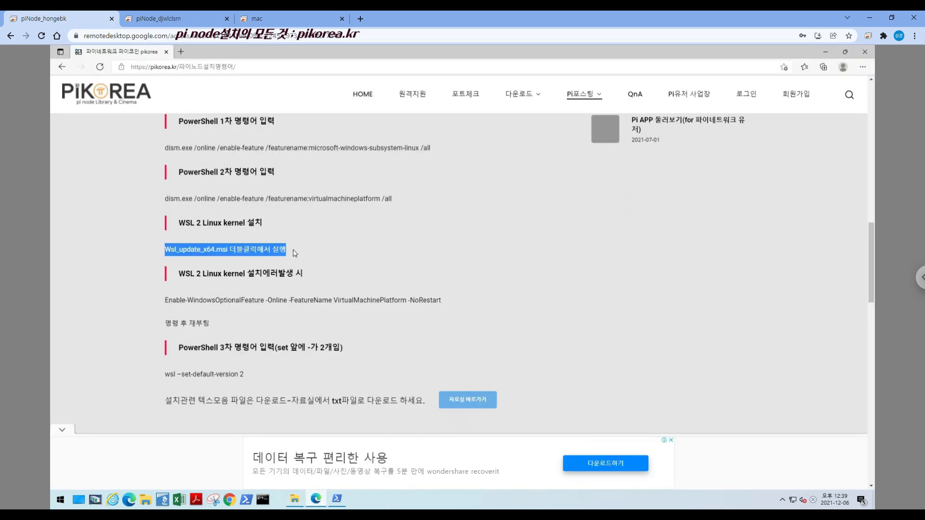
pyautogui.moveTo(165, 375); pyautogui.dragTo(245, 376)
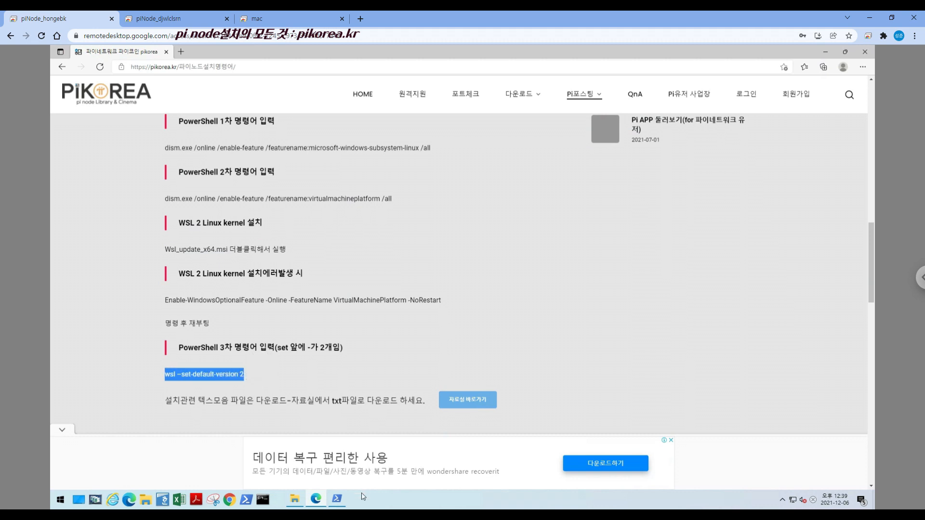
# Paste the command into PowerShell, correct its dash to two hyphens, run wsl --set-default-version 2, and minimize the window
pyautogui.click(337, 501)
pyautogui.write('wsl ?set-default-version 2')
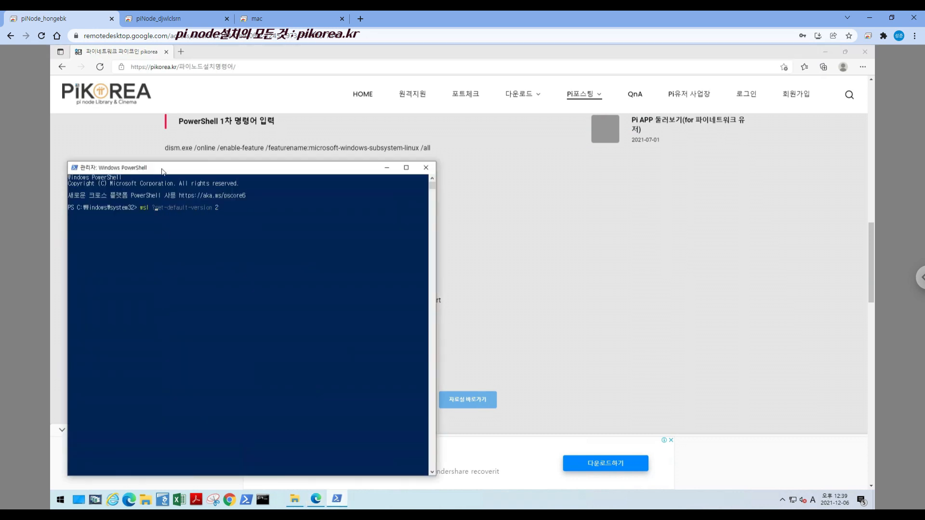
pyautogui.press('BackSpace')
pyautogui.write('--')
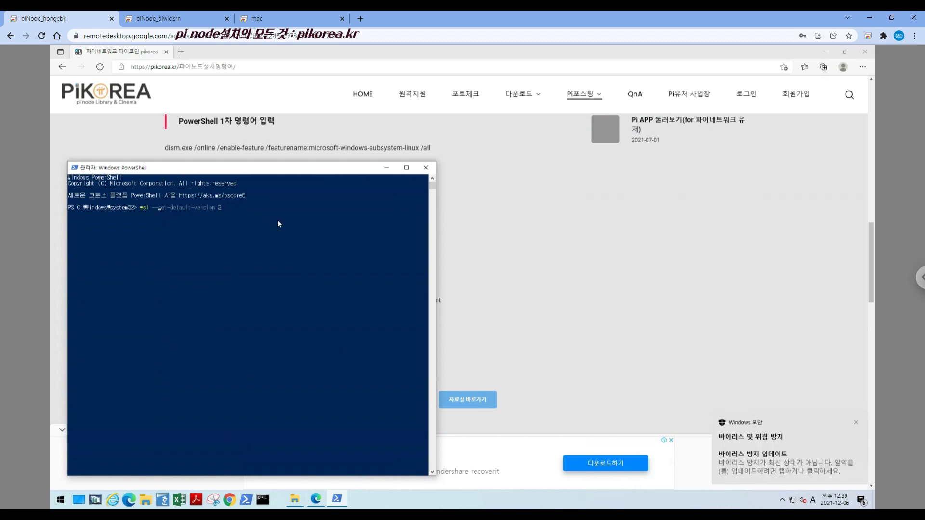
pyautogui.click(278, 207)
pyautogui.press('Return')
pyautogui.press('Return')
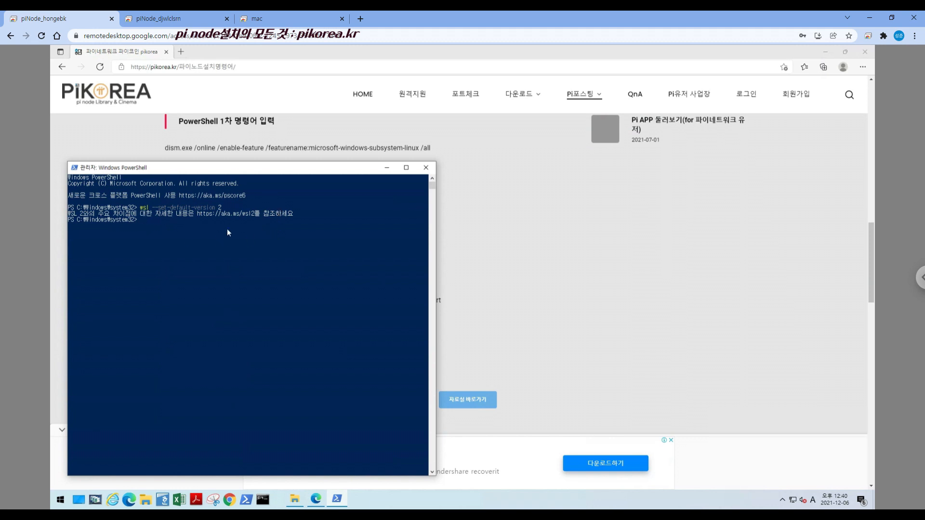
pyautogui.click(389, 168)
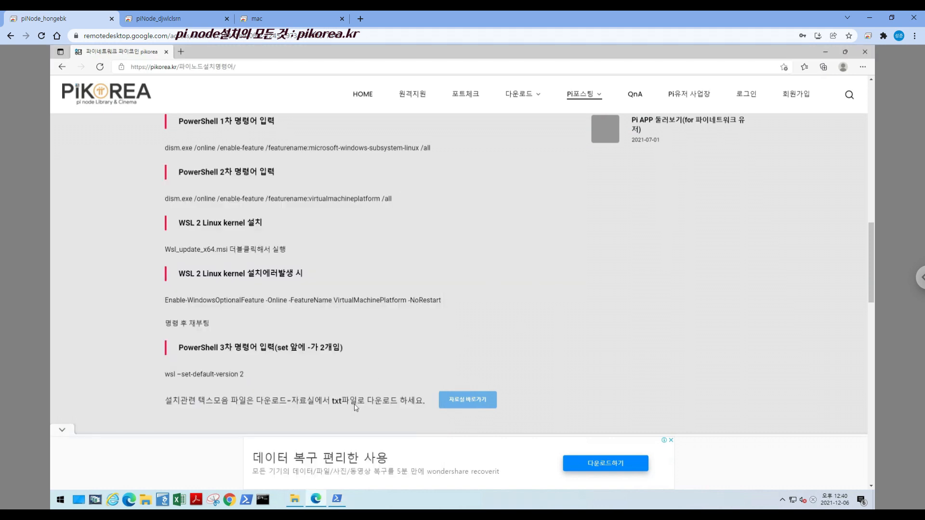
# Launch Docker Desktop Installer351 from 02_Docker Desktop, open a Command Prompt beside it, and start the installation with WSL 2 components and desktop shortcut enabled
pyautogui.click(295, 502)
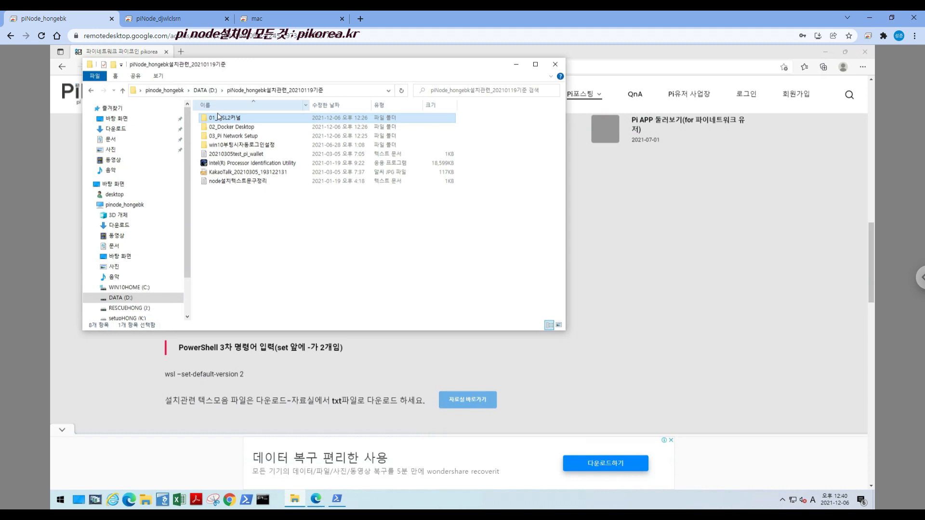
pyautogui.click(243, 128)
pyautogui.doubleClick(243, 128)
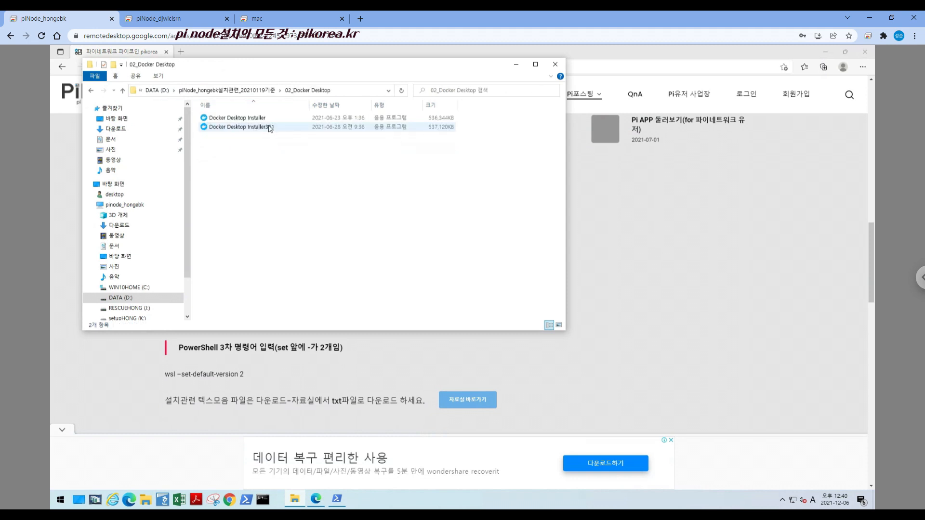
pyautogui.click(276, 127)
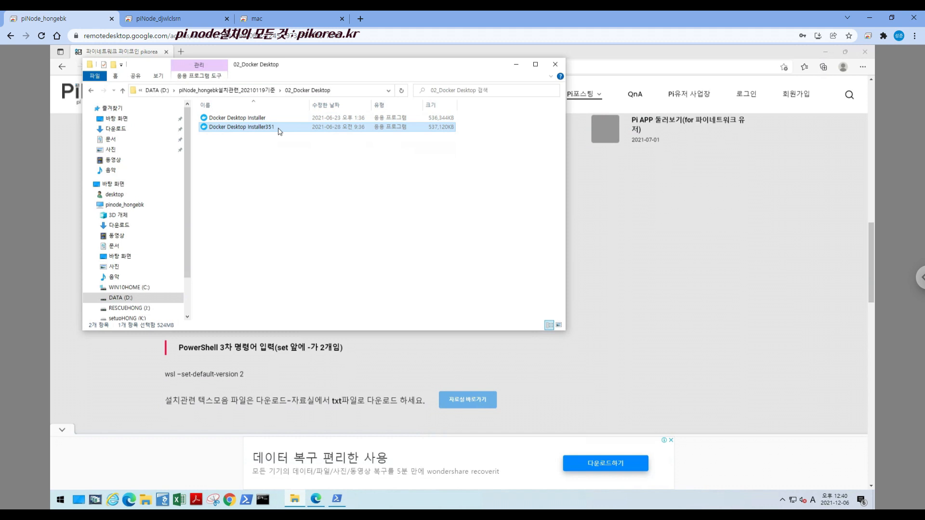
pyautogui.rightClick(278, 128)
pyautogui.click(297, 150)
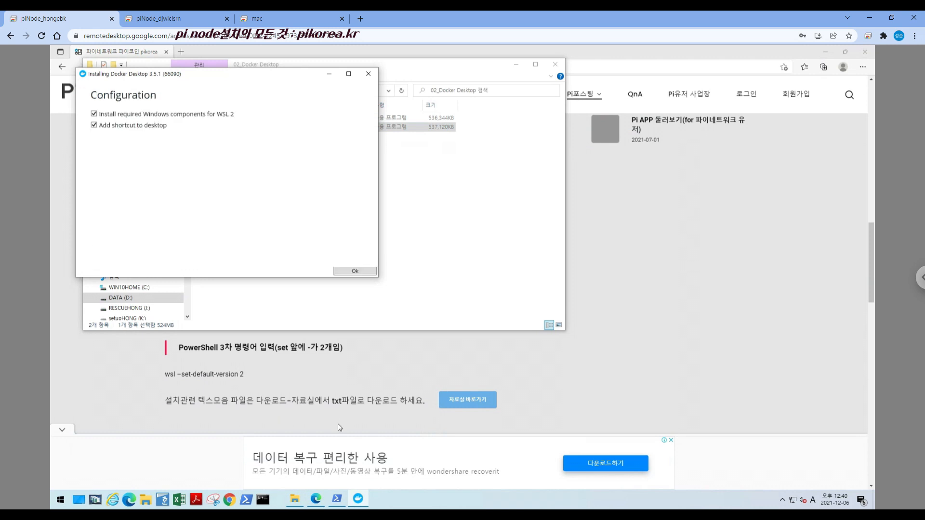
pyautogui.click(262, 501)
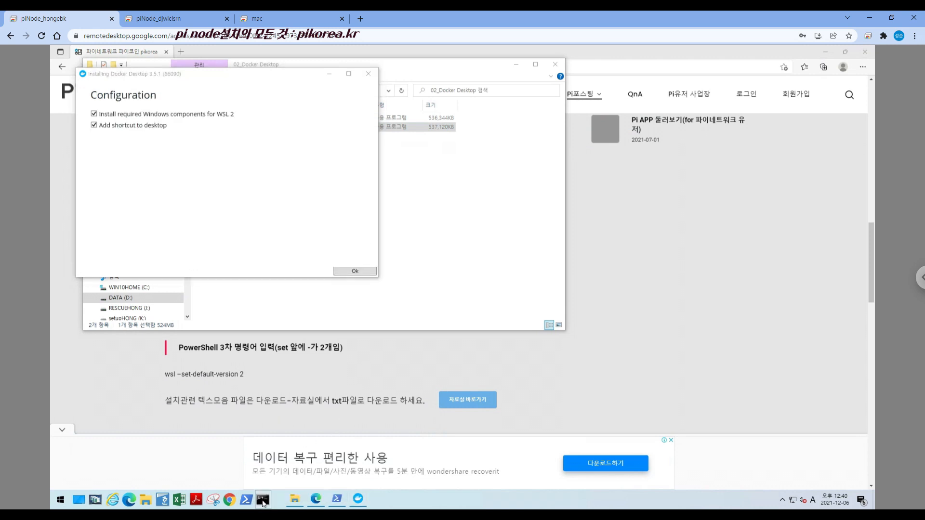
pyautogui.moveTo(335, 86); pyautogui.dragTo(690, 215)
pyautogui.click(354, 271)
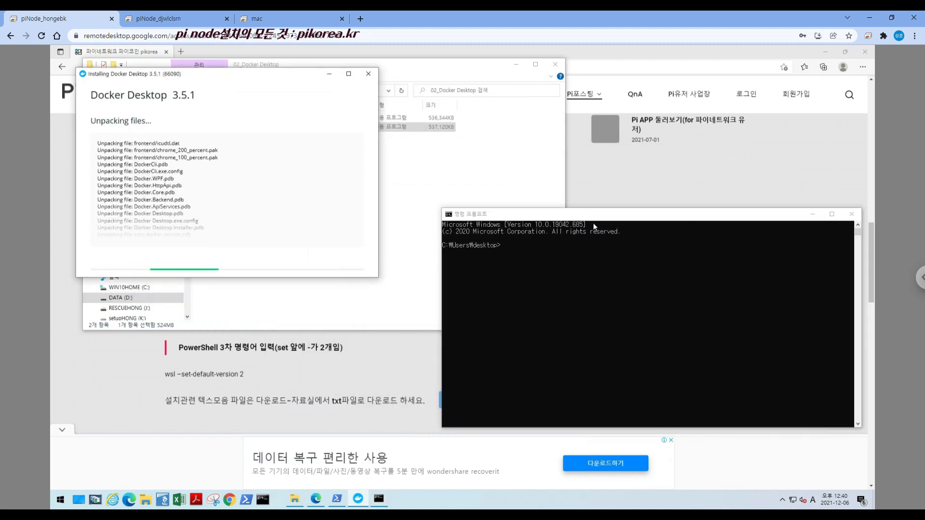
# Run ipconfig /all in the Command Prompt and view the network configuration from the beginning of its output
pyautogui.write('ipc')
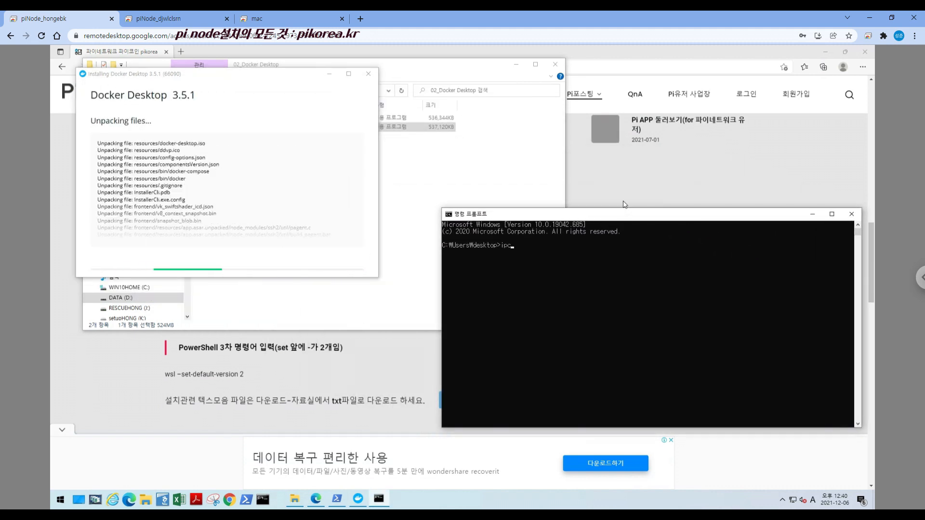
pyautogui.write('onfig /all')
pyautogui.press('Return')
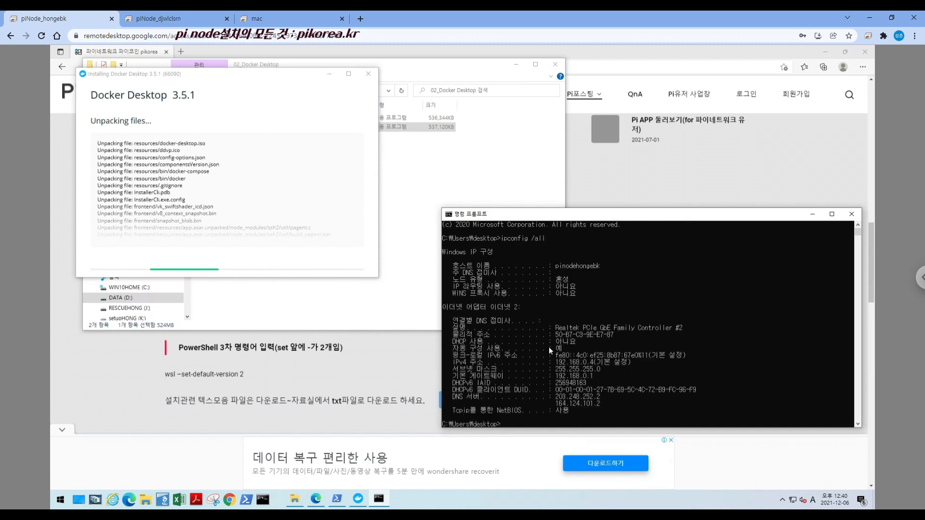
pyautogui.scroll(2, 556, 362)
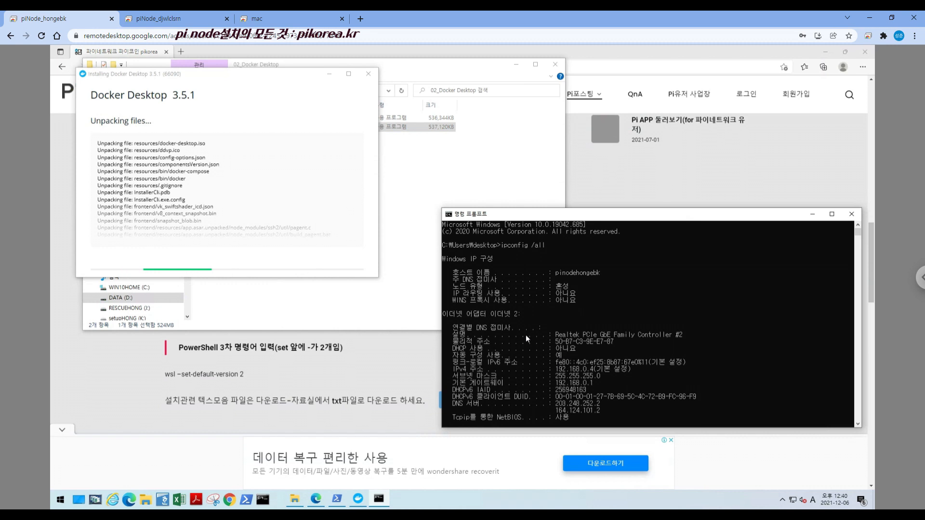
# Highlight the Ethernet adapter's IPv4 address and default gateway lines in the ipconfig output to compare them
pyautogui.moveTo(467, 314); pyautogui.dragTo(522, 314)
pyautogui.moveTo(552, 367); pyautogui.dragTo(632, 372)
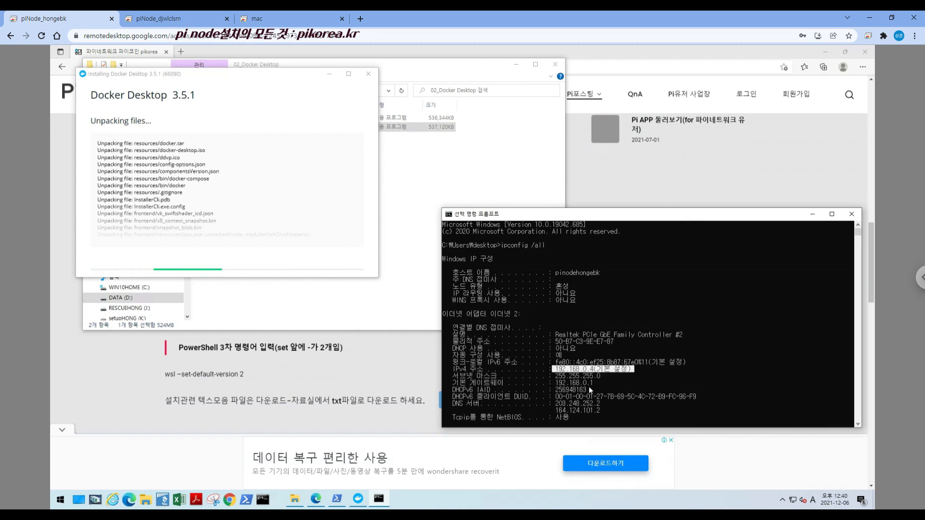
pyautogui.doubleClick(557, 382)
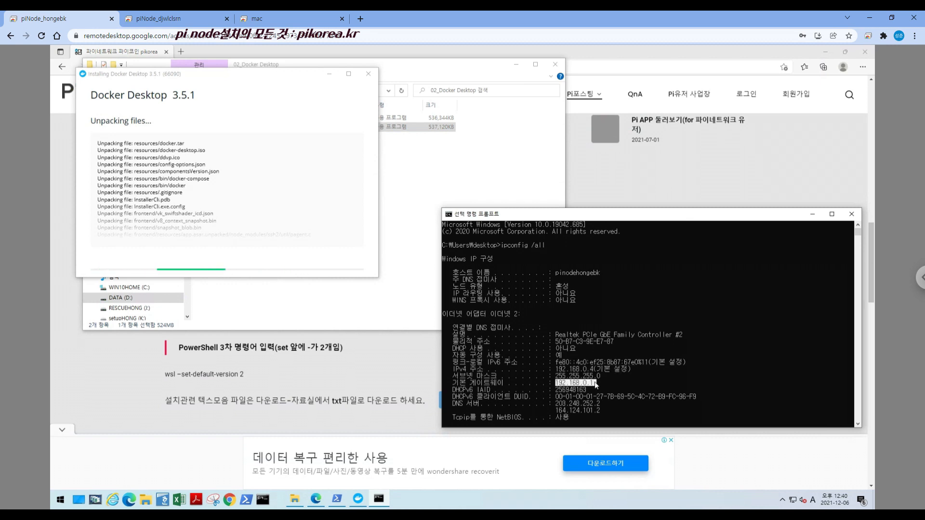
pyautogui.moveTo(553, 369); pyautogui.dragTo(632, 372)
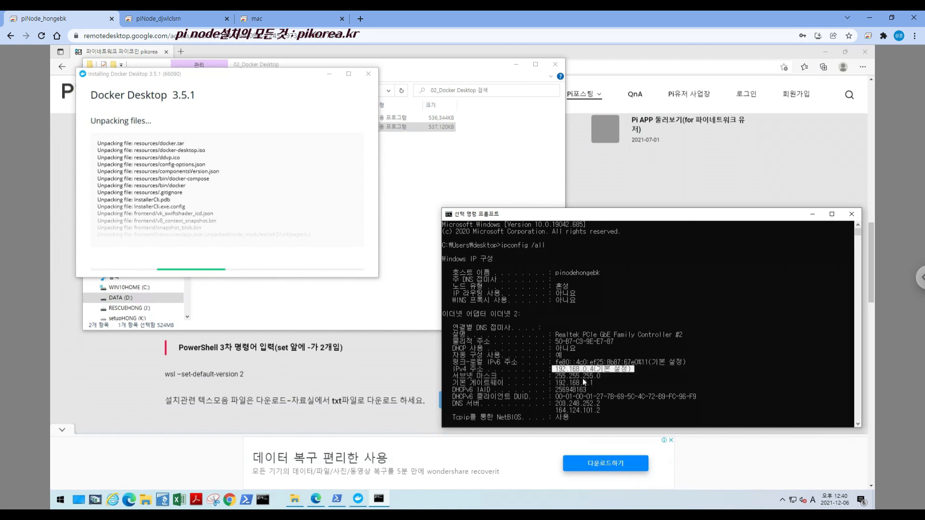
pyautogui.moveTo(453, 369); pyautogui.dragTo(637, 369)
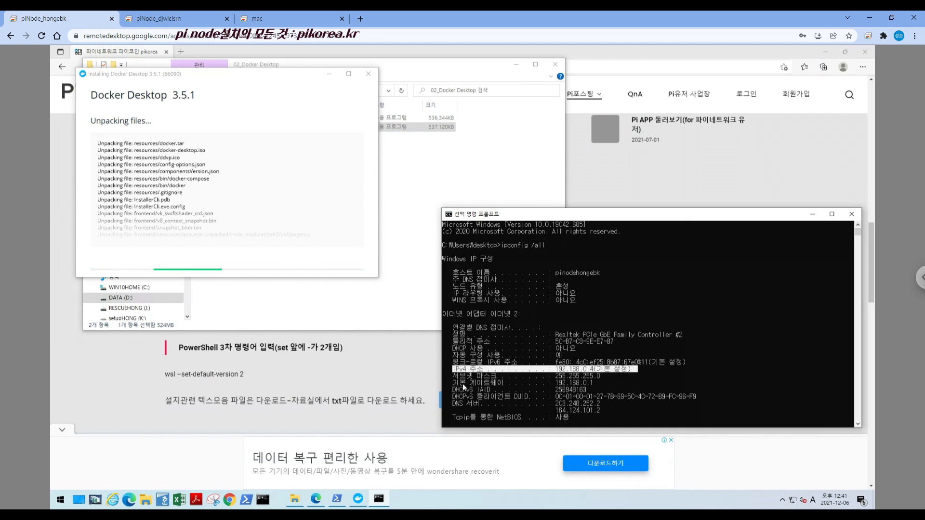
pyautogui.moveTo(449, 383); pyautogui.dragTo(597, 384)
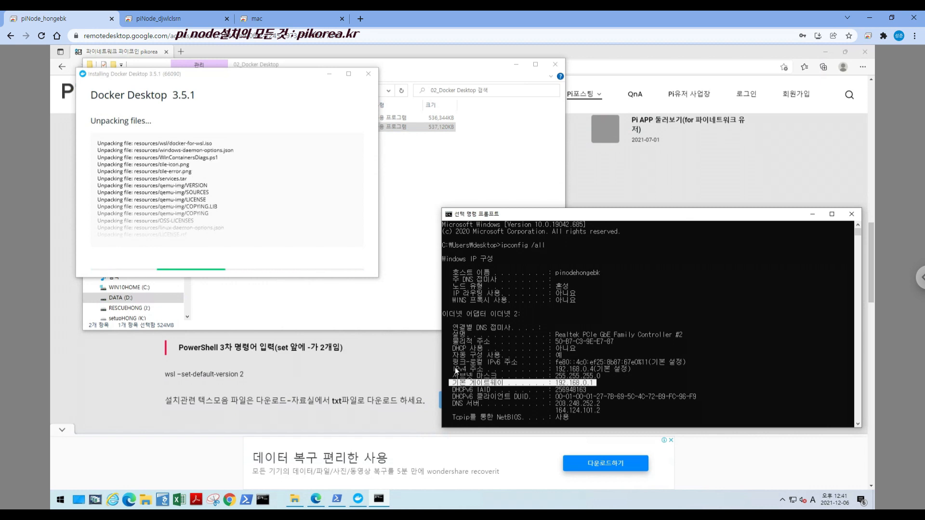
pyautogui.moveTo(450, 369); pyautogui.dragTo(628, 371)
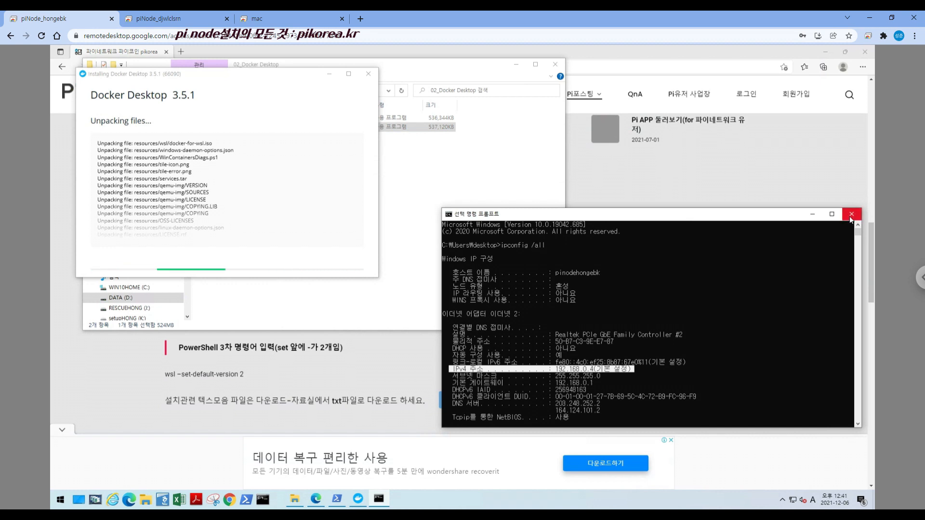
# Run winver in the Command Prompt to check the Windows version, and dismiss the Windows information dialog
pyautogui.scroll(-5, 658, 365)
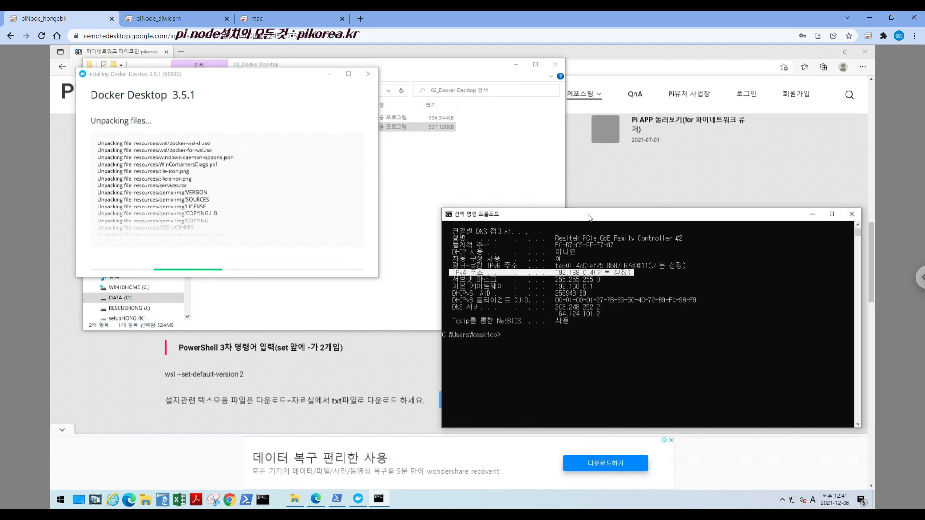
pyautogui.write('winv')
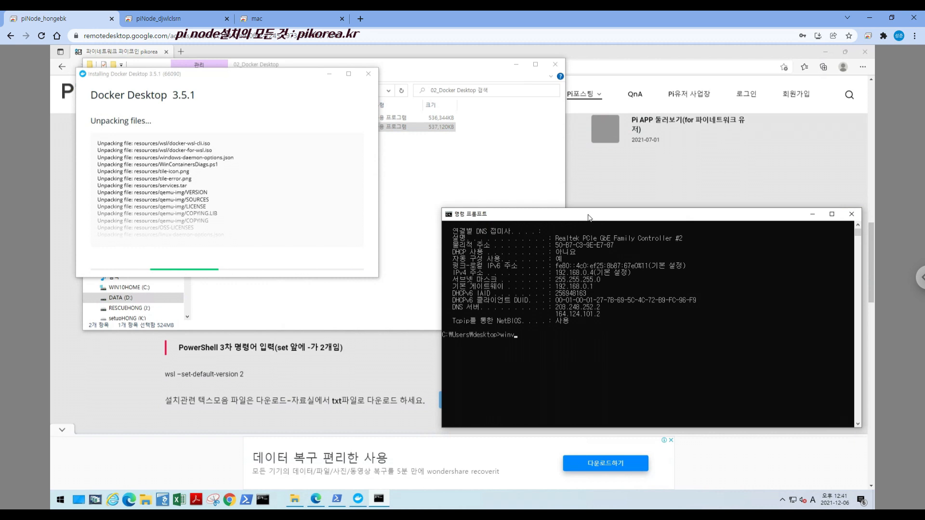
pyautogui.write('er')
pyautogui.press('Return')
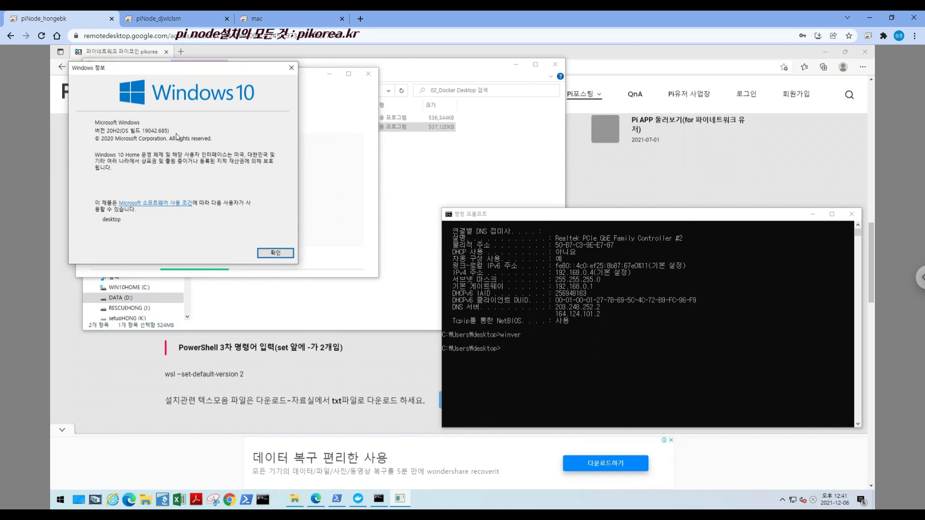
pyautogui.click(263, 255)
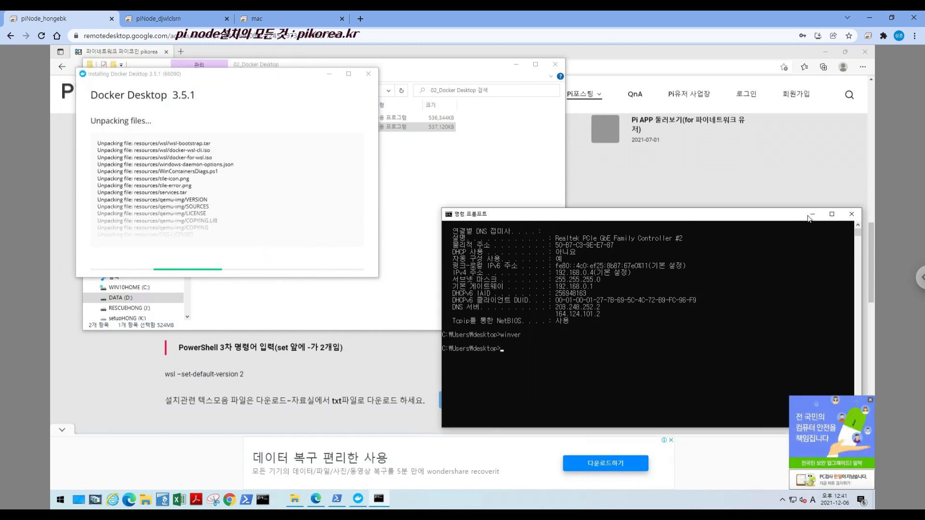
# Close the Command Prompt and ad popup, and check the Ethernet 2 network profile in the Windows network settings
pyautogui.click(852, 214)
pyautogui.click(871, 400)
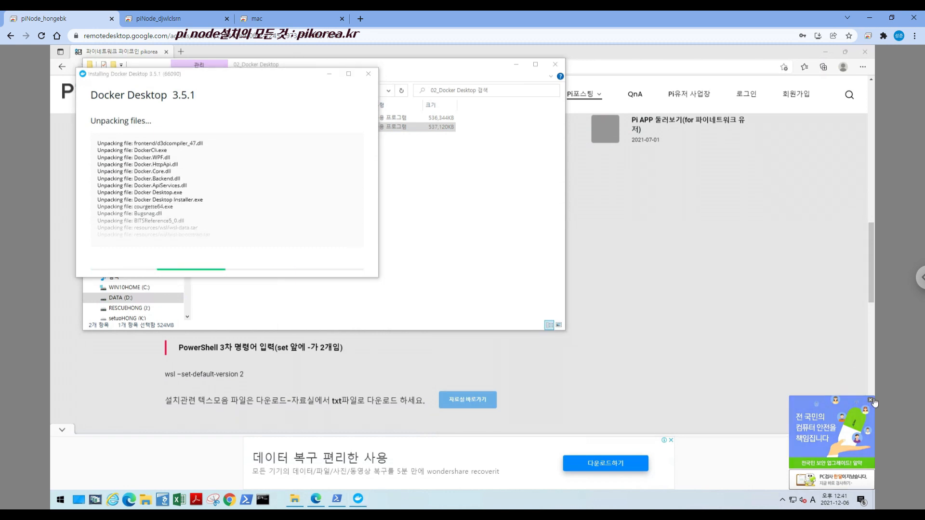
pyautogui.rightClick(792, 500)
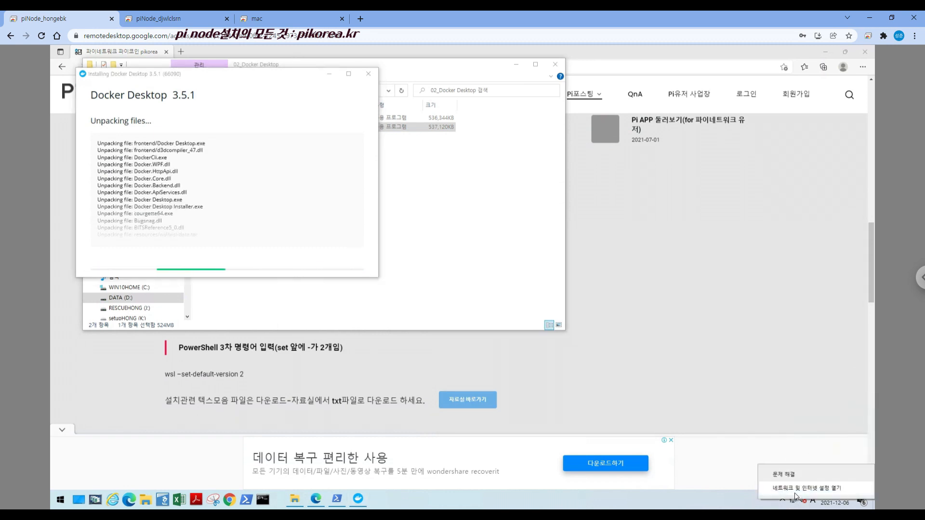
pyautogui.click(806, 488)
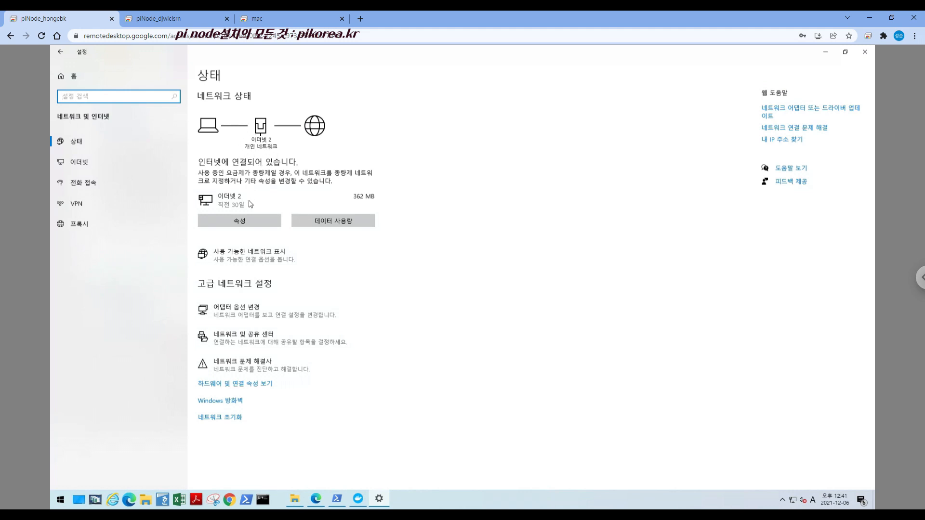
pyautogui.click(243, 224)
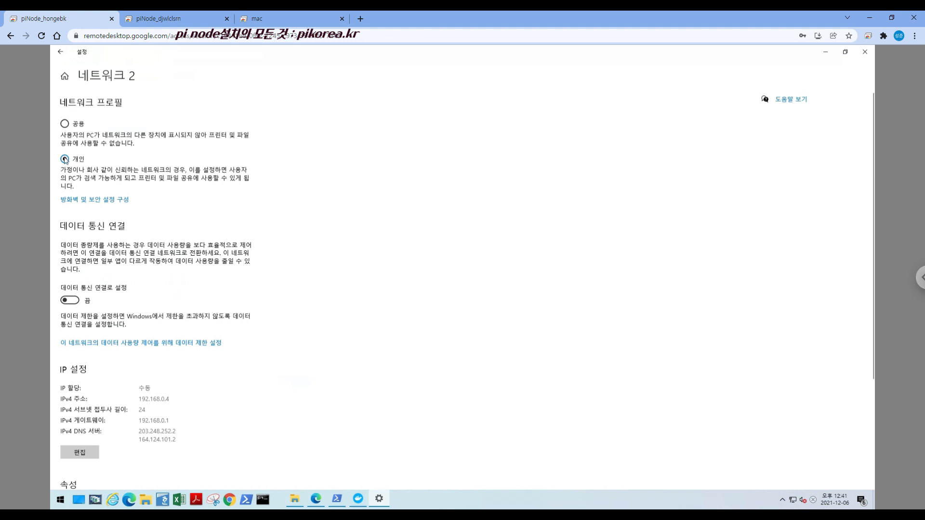
pyautogui.click(60, 53)
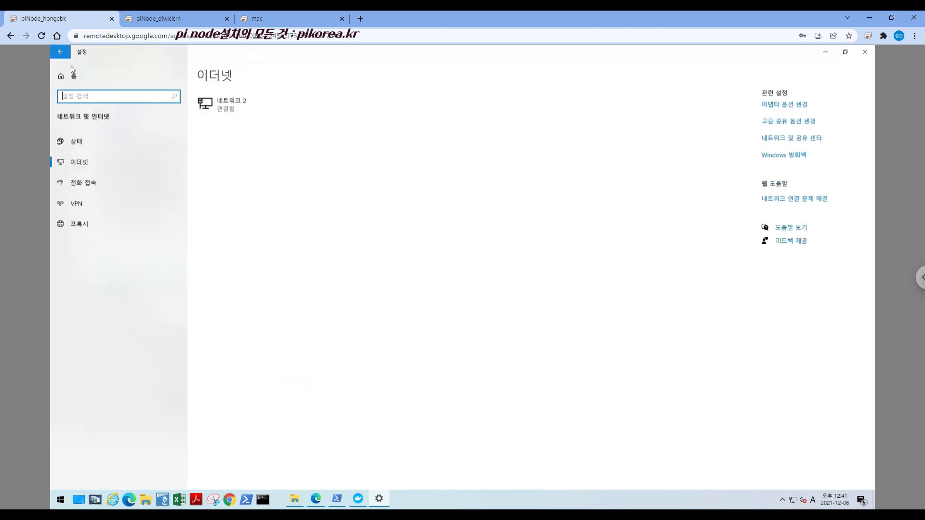
# Review the Ethernet 2 adapter's Internet Protocol Version 4 (TCP/IPv4) address settings, and close the network windows
pyautogui.click(799, 105)
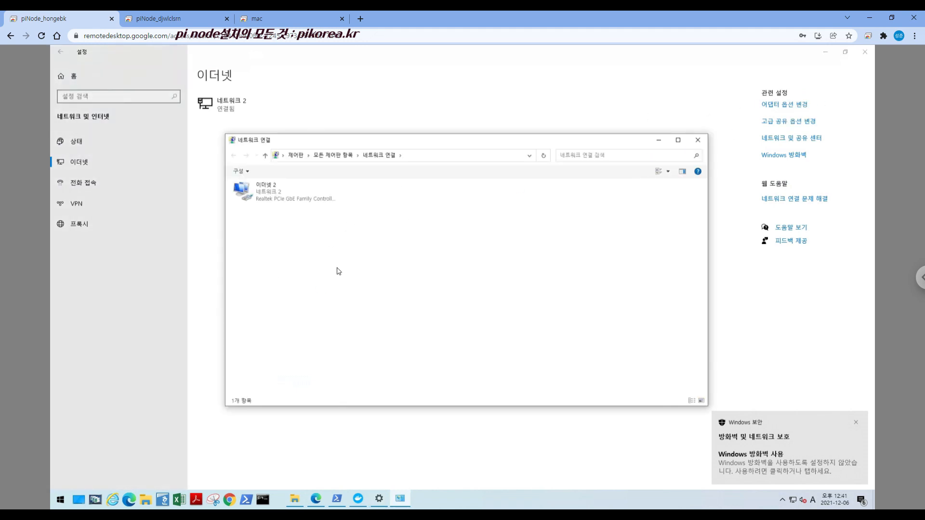
pyautogui.rightClick(272, 194)
pyautogui.click(294, 273)
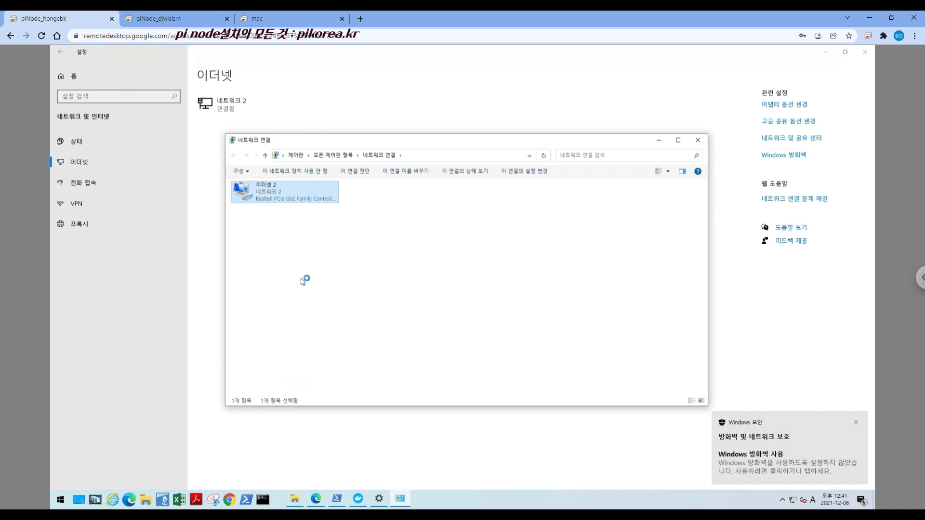
pyautogui.click(329, 292)
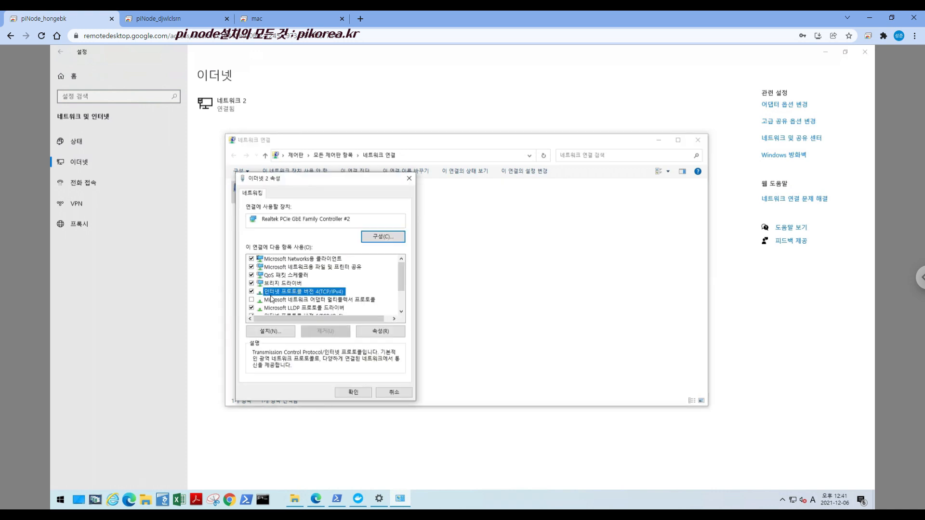
pyautogui.click(366, 331)
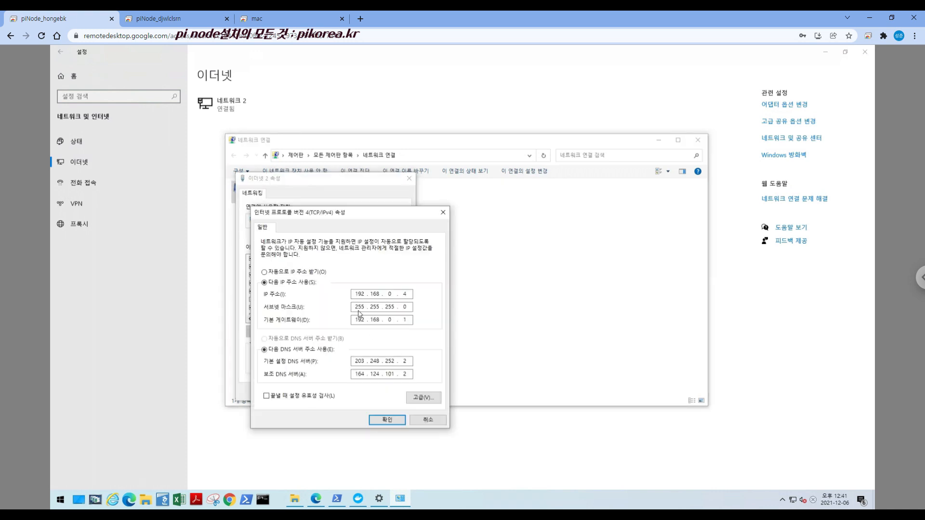
pyautogui.doubleClick(404, 295)
pyautogui.click(387, 420)
pyautogui.click(357, 393)
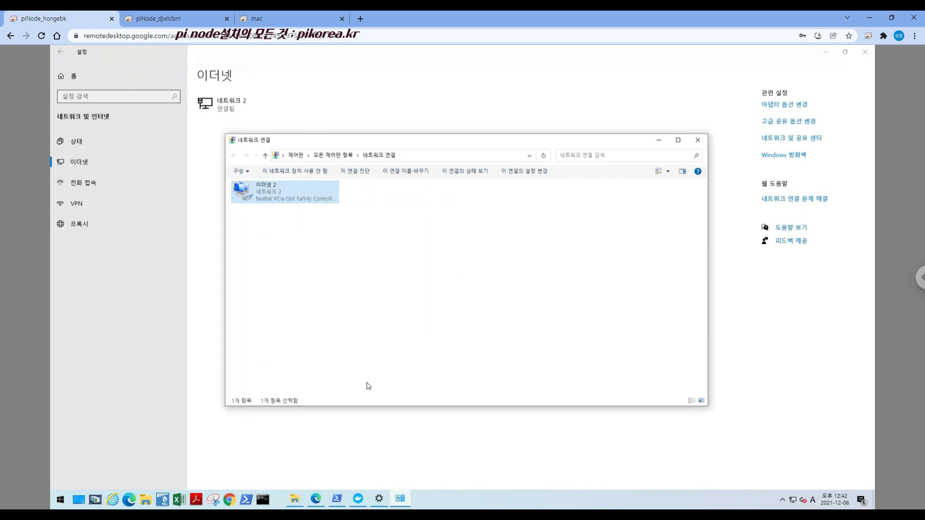
pyautogui.click(698, 140)
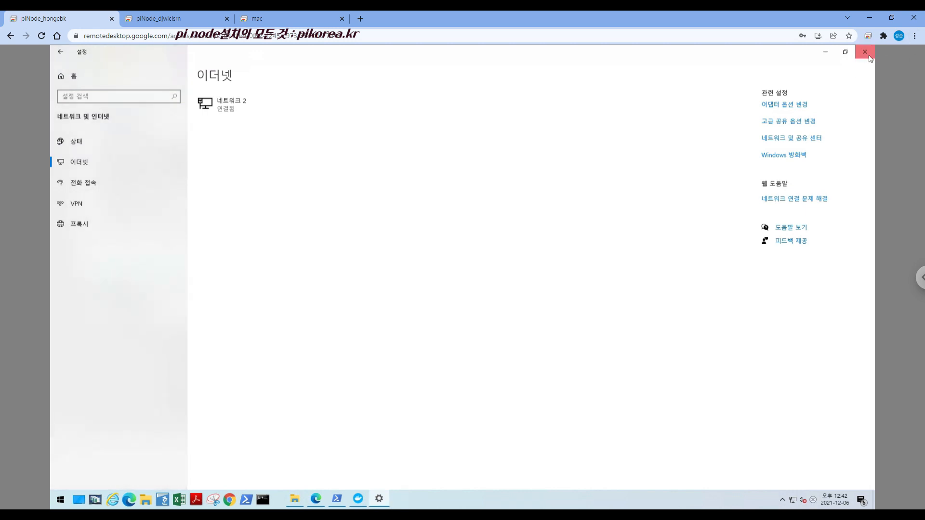
pyautogui.click(870, 58)
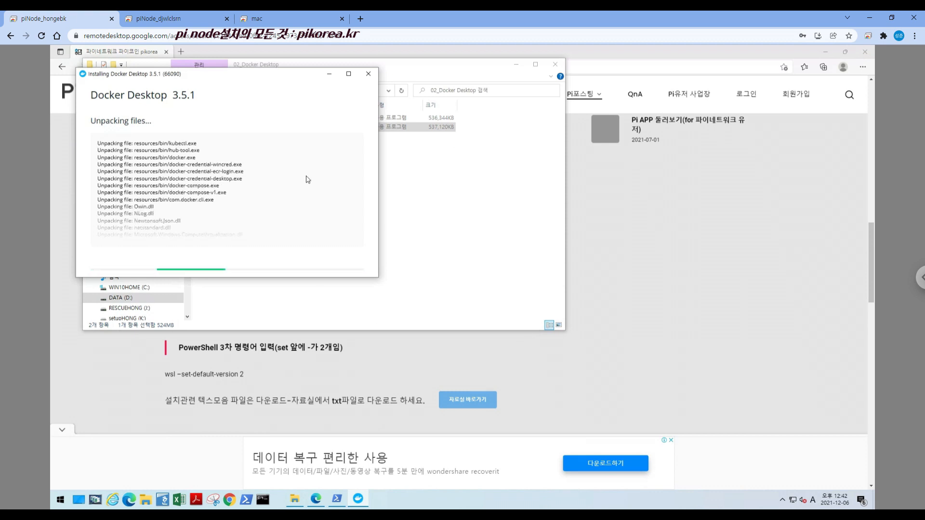
# Browse to the 03_Pi Network Setup folder and look through its installer versions up to Pi Network Setup 0.4.5
pyautogui.click(436, 189)
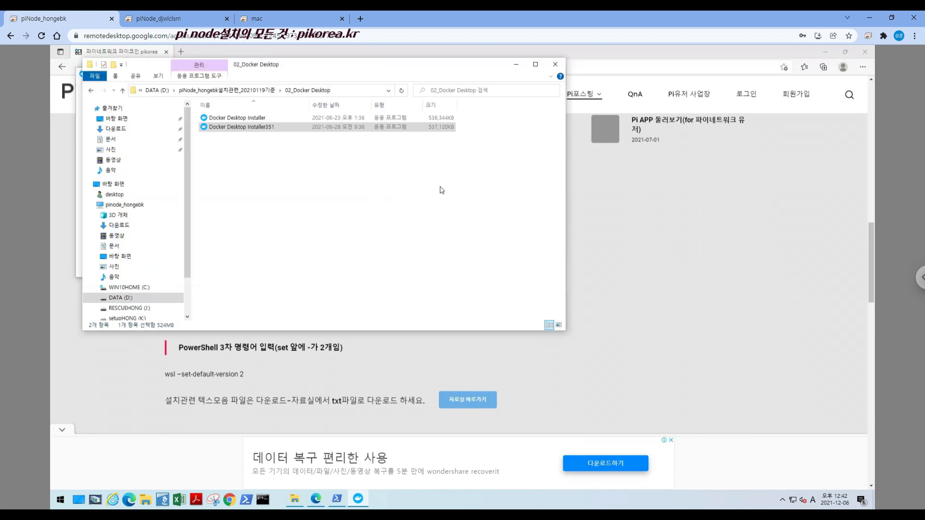
pyautogui.click(227, 91)
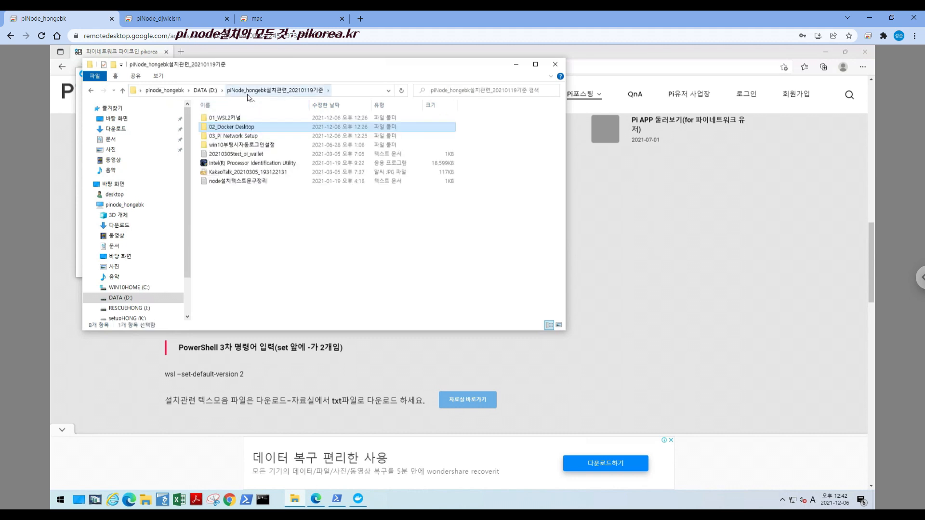
pyautogui.click(235, 137)
pyautogui.doubleClick(235, 138)
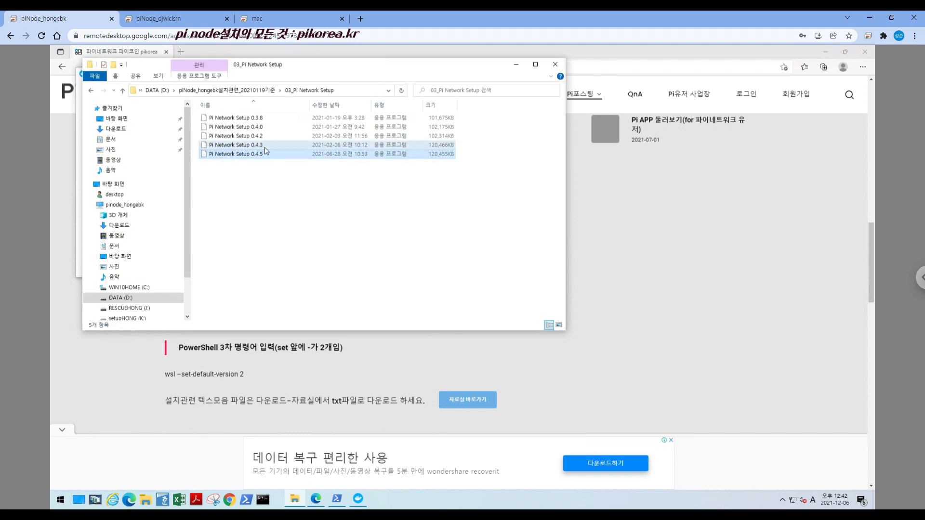
pyautogui.click(268, 127)
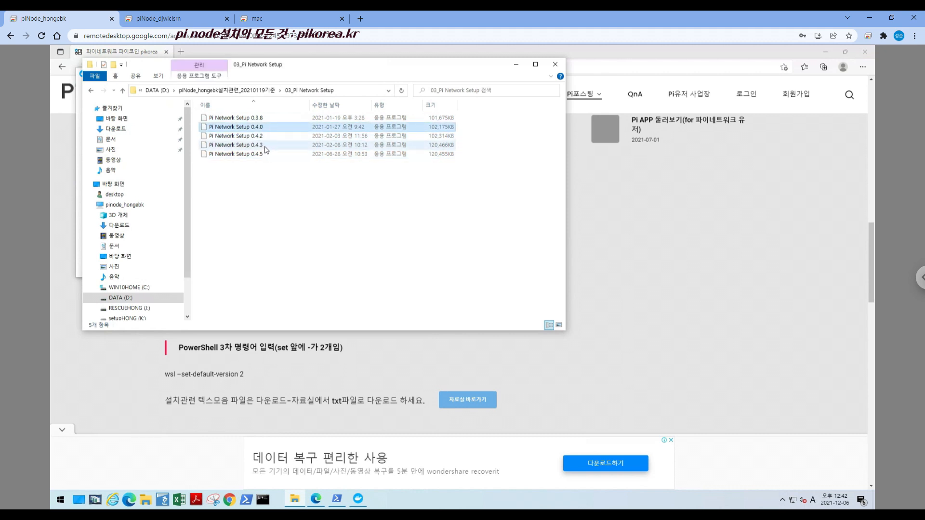
pyautogui.click(261, 136)
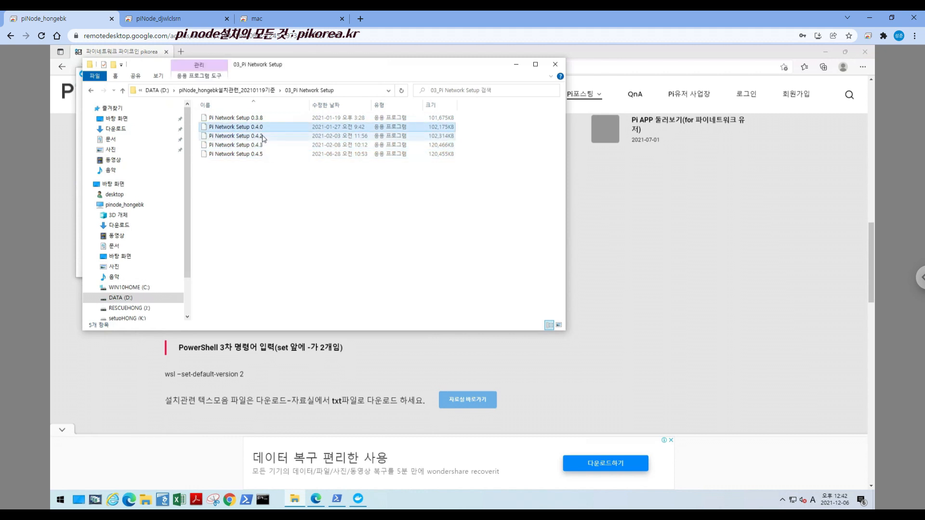
pyautogui.click(263, 146)
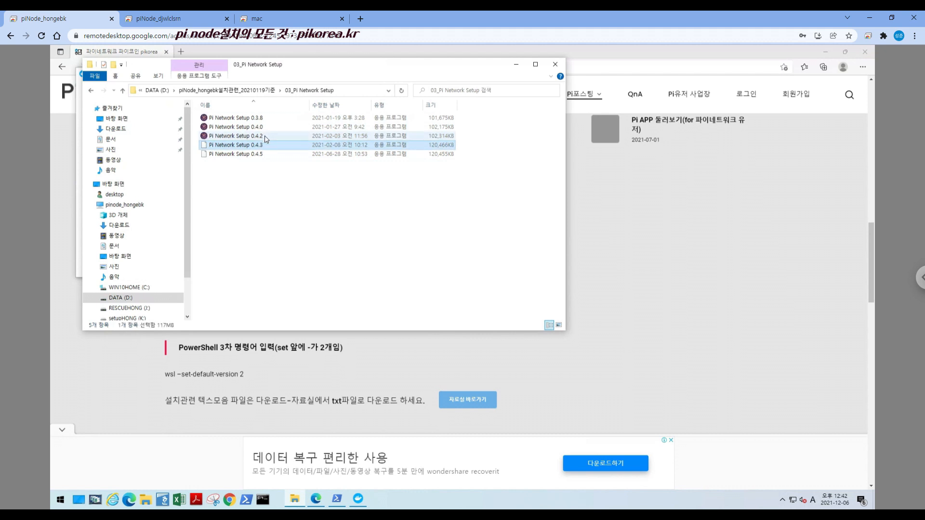
pyautogui.click(265, 137)
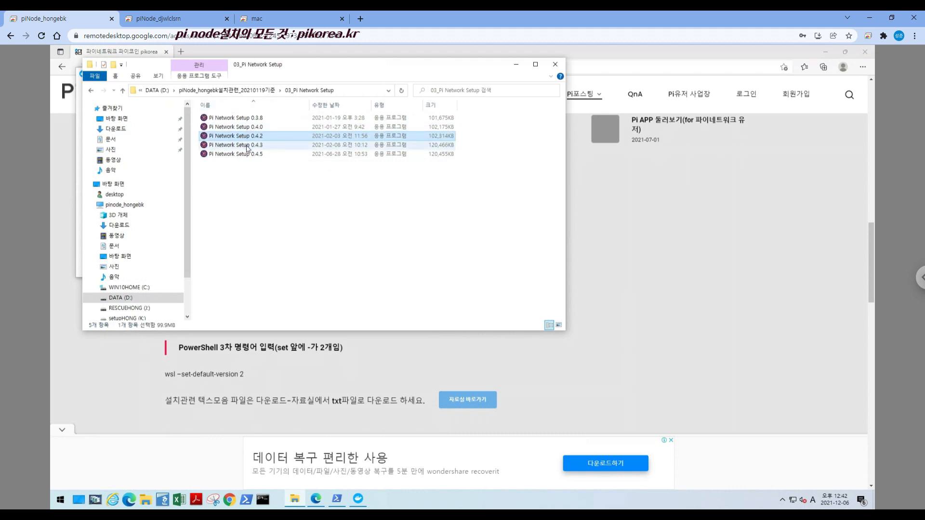
pyautogui.click(256, 155)
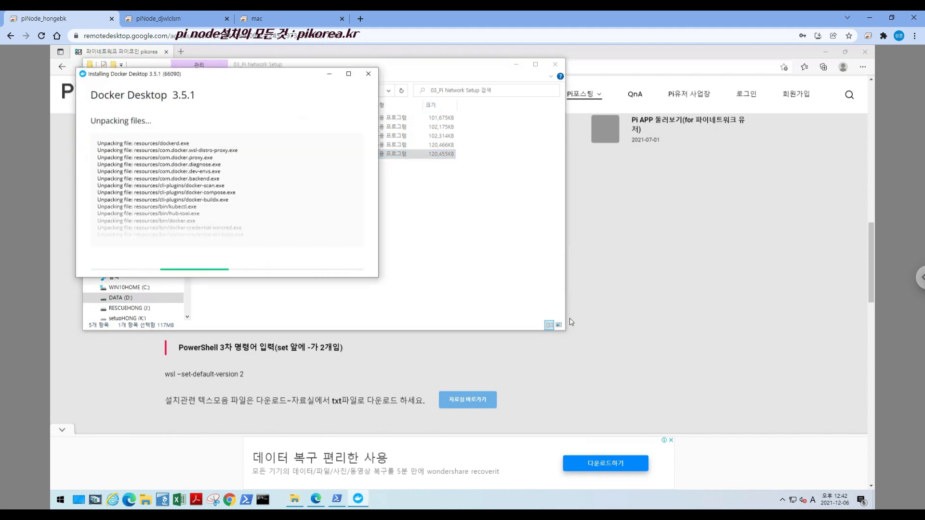
# Minimize the browser, finish the Docker Desktop installation by logging out of Windows, and sign back in
pyautogui.click(63, 430)
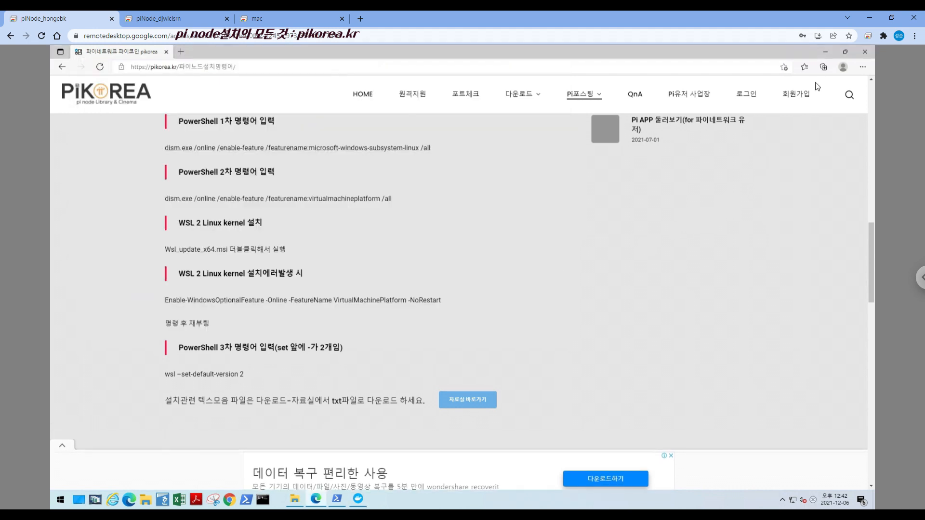
pyautogui.click(829, 55)
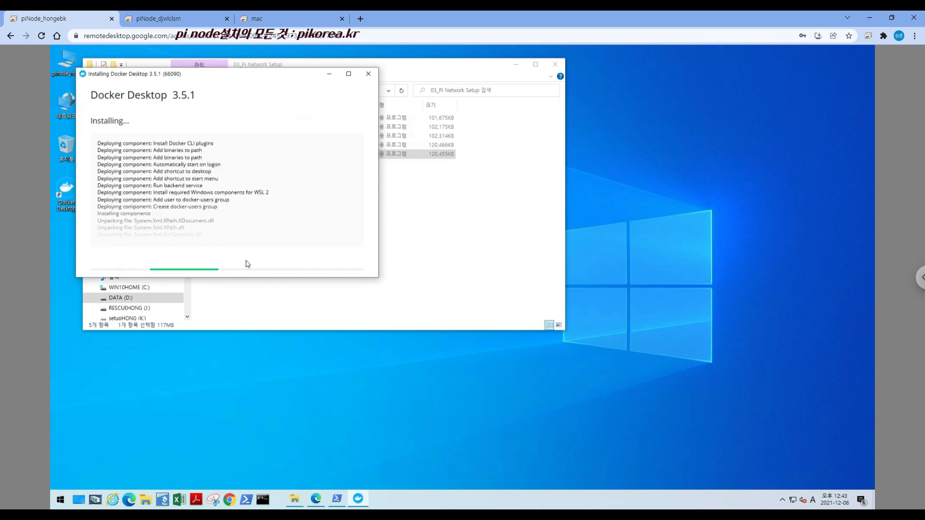
pyautogui.click(237, 191)
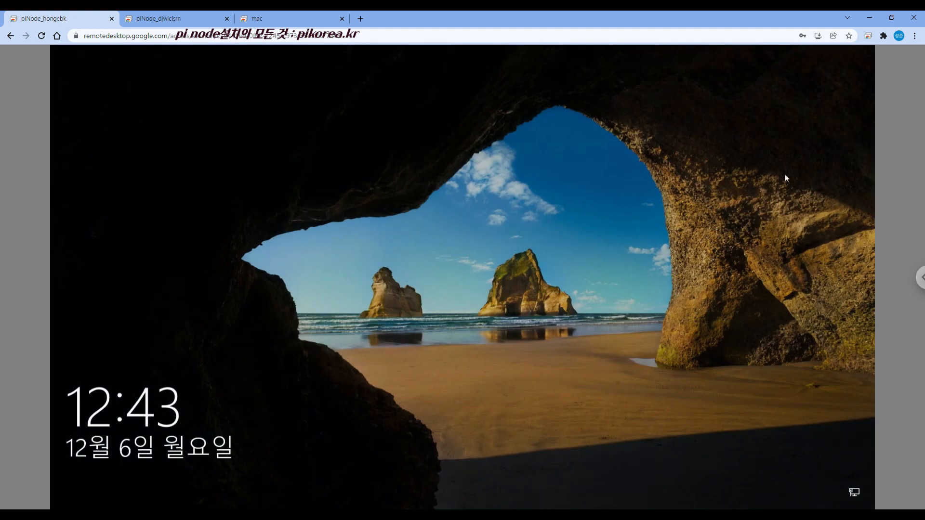
pyautogui.click(448, 276)
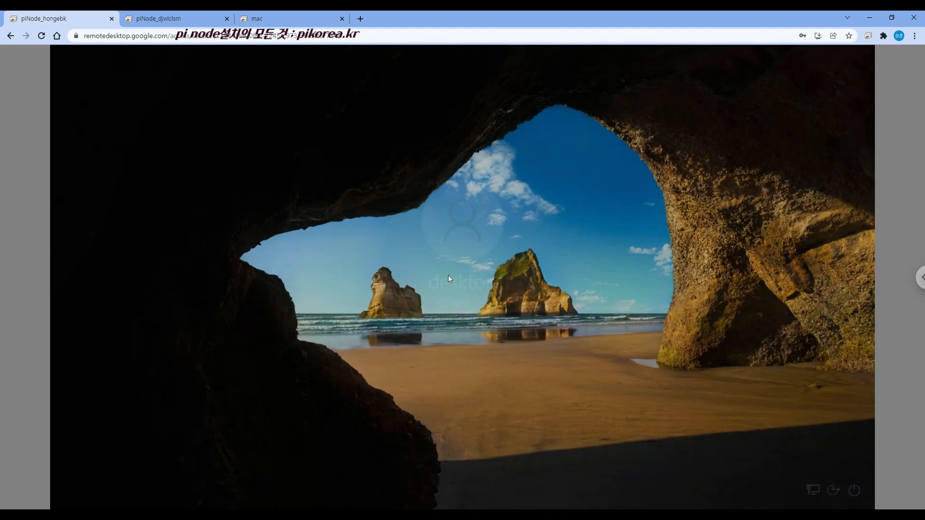
pyautogui.click(462, 307)
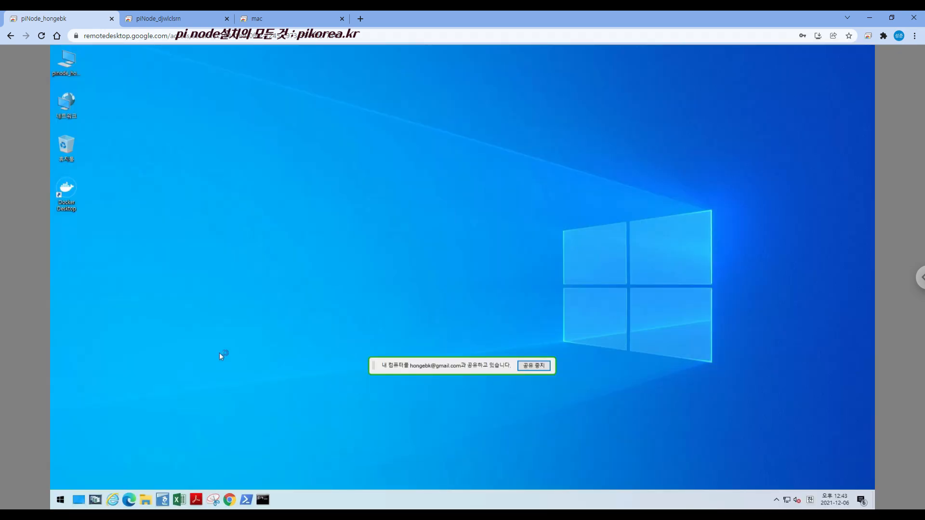
# Open the 03_Pi Network Setup folder on DATA (D:) in File Explorer
pyautogui.click(66, 190)
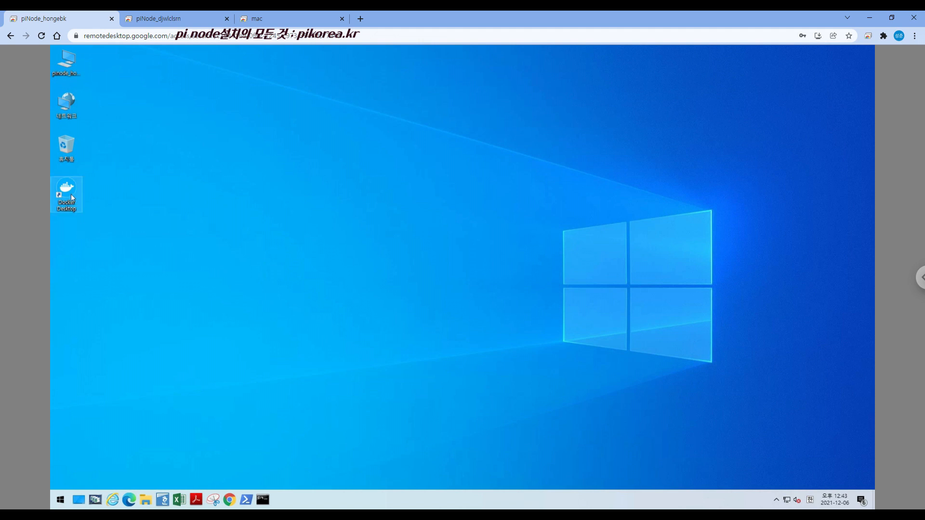
pyautogui.click(147, 500)
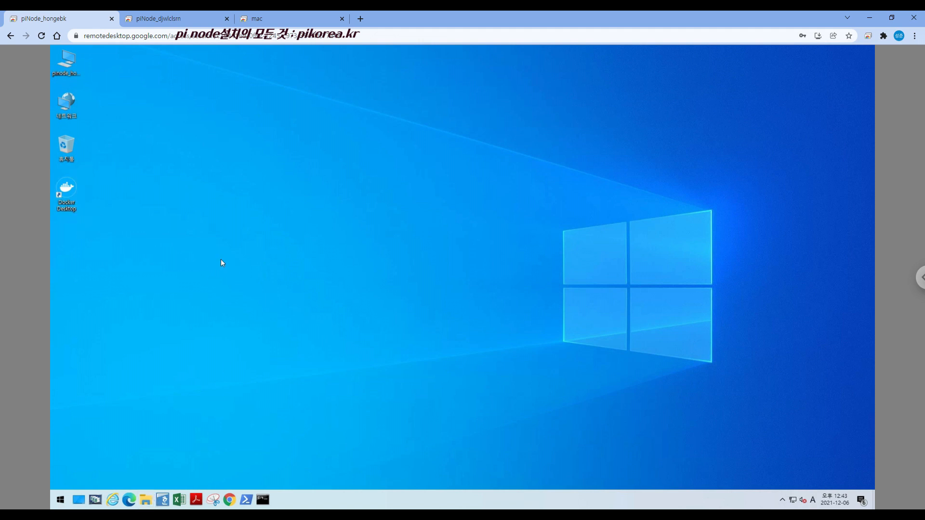
pyautogui.click(130, 297)
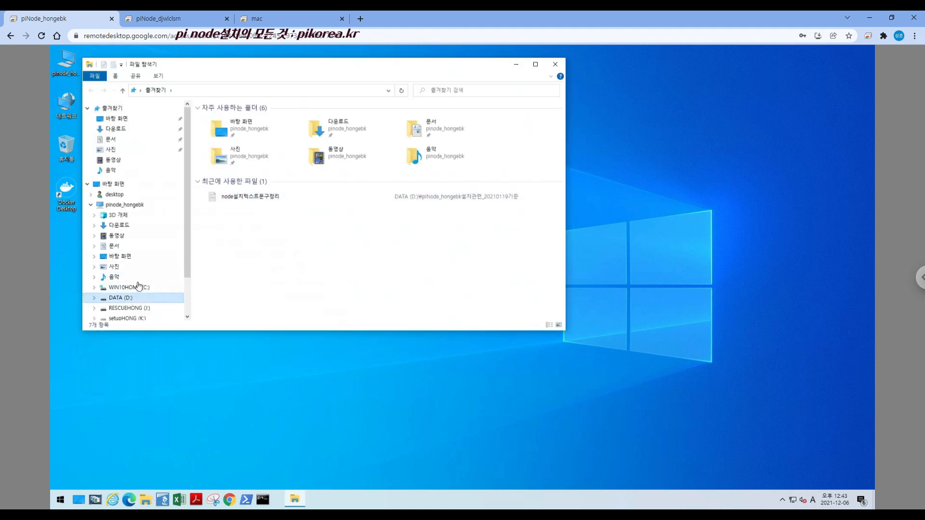
pyautogui.click(231, 148)
pyautogui.doubleClick(233, 136)
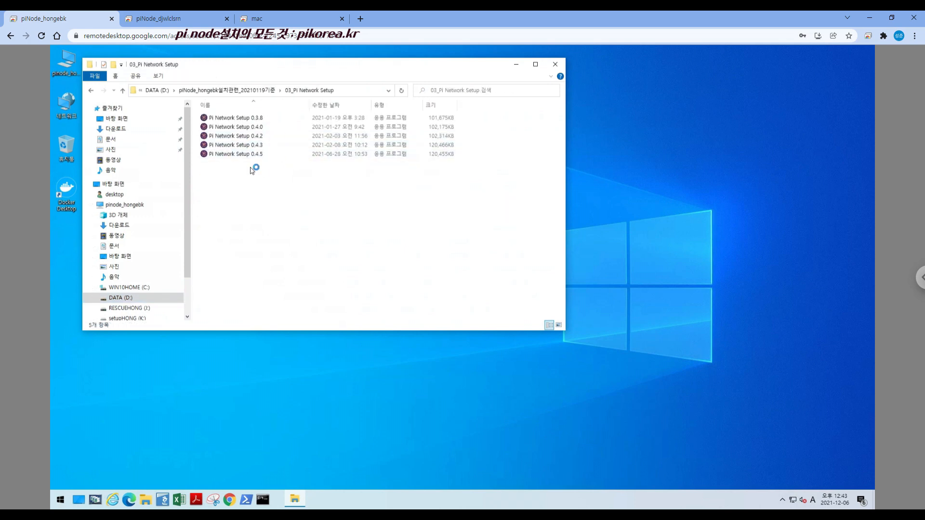
# Install Pi Network with Pi Network Setup 0.4.5, and close File Explorer
pyautogui.click(251, 155)
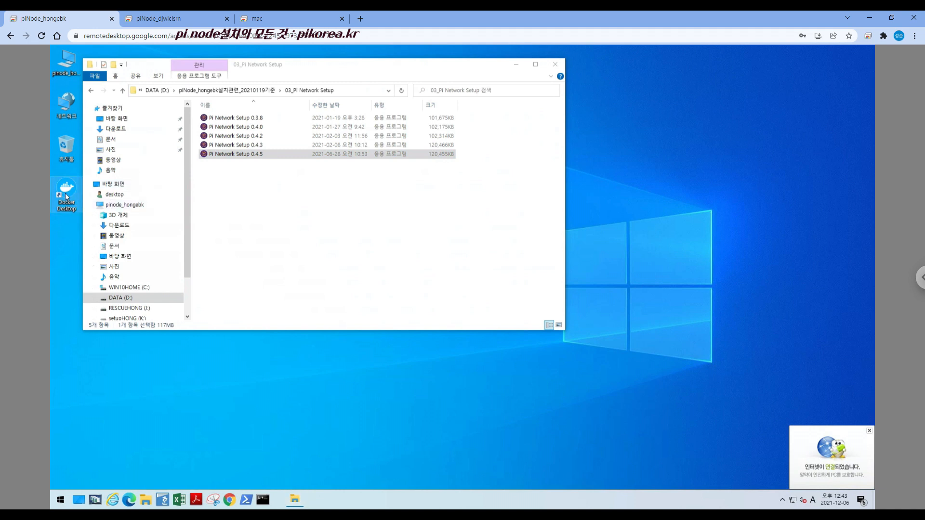
pyautogui.click(272, 156)
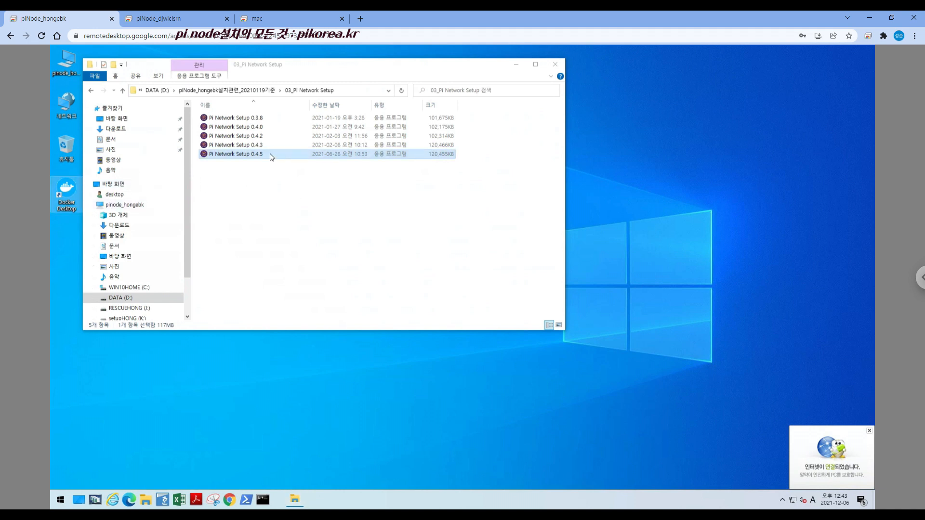
pyautogui.doubleClick(270, 155)
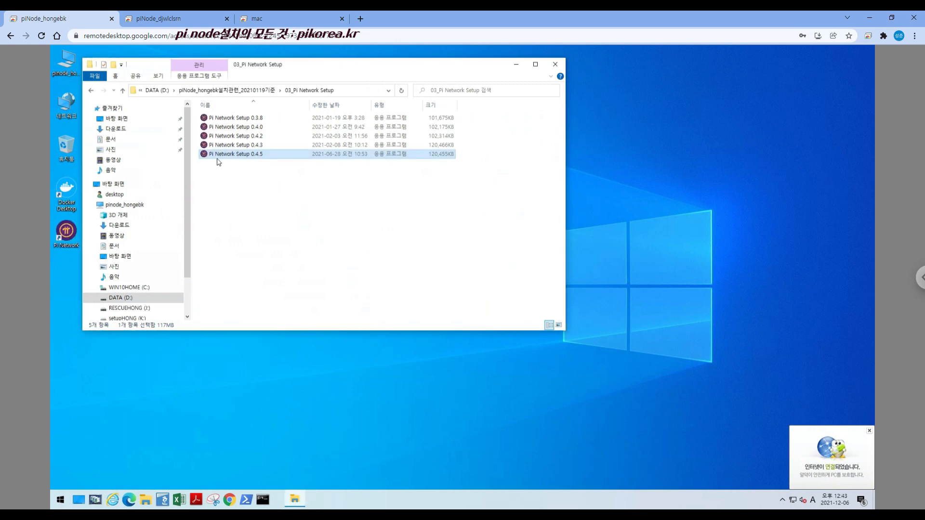
pyautogui.click(556, 65)
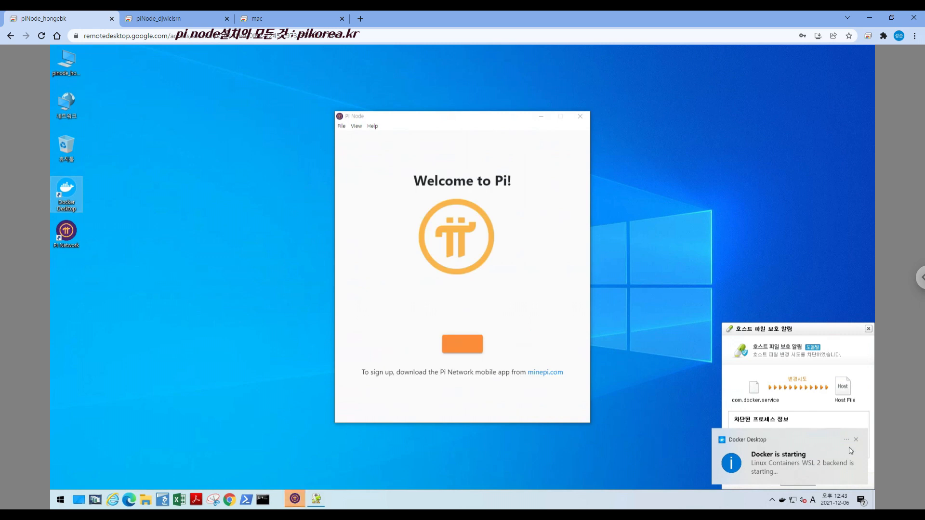
# Dismiss the Docker starting notification and close the host file protection alert, opting not to show it again
pyautogui.click(857, 441)
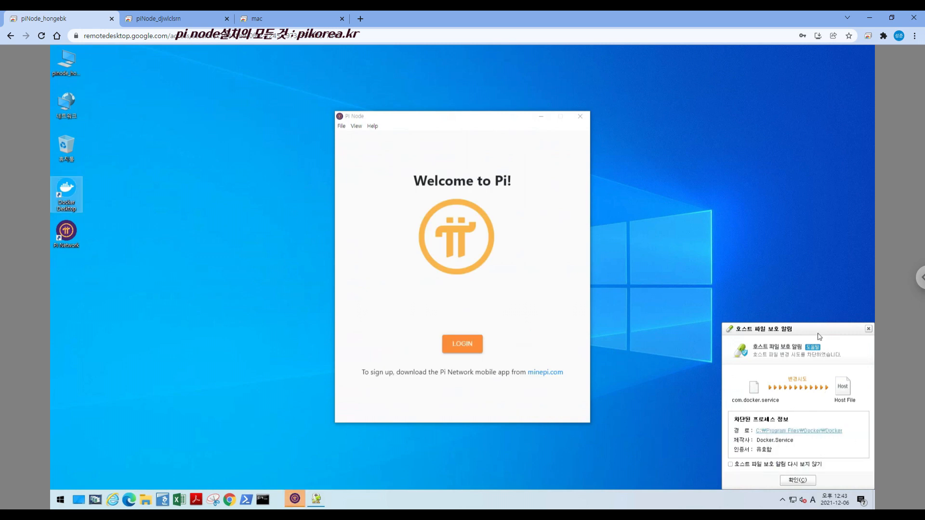
pyautogui.click(784, 466)
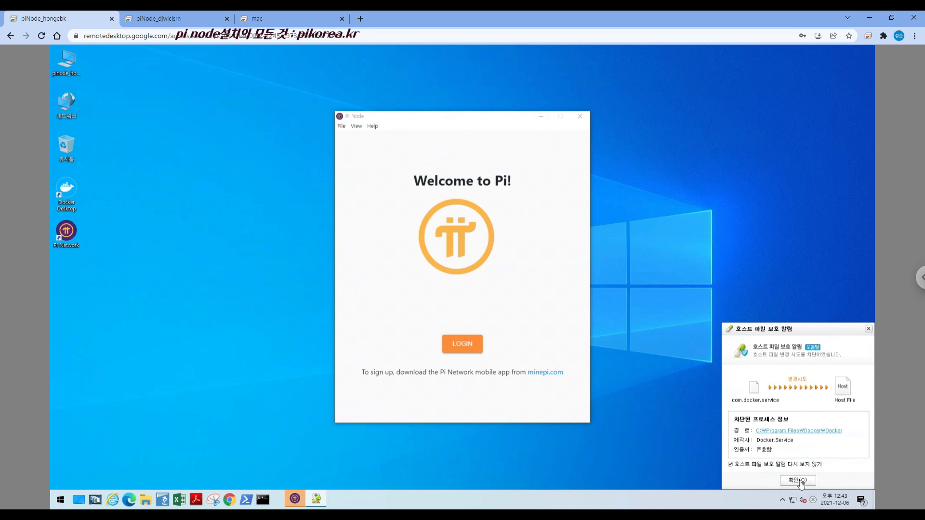
pyautogui.click(800, 481)
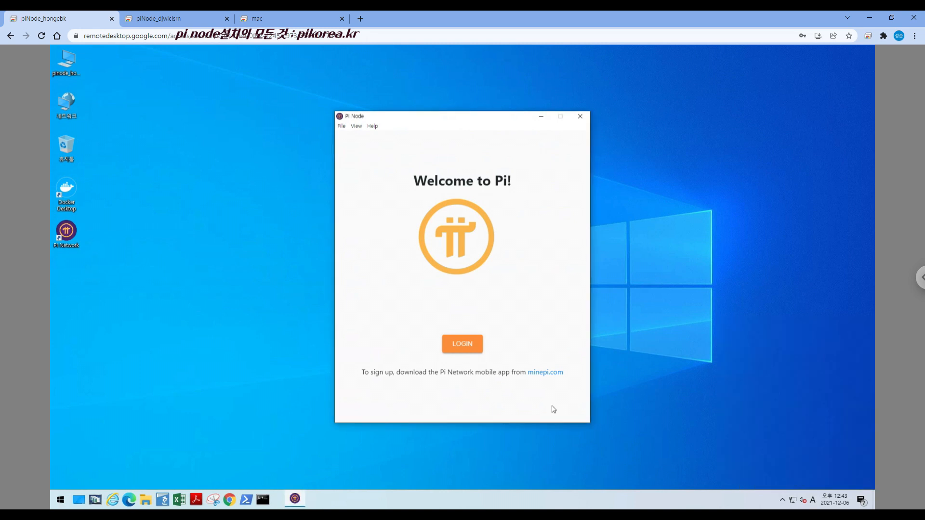
# Log in to Pi Node by authorizing the displayed sign-in code in the mobile app, and dismiss the Pi Node introduction
pyautogui.click(470, 352)
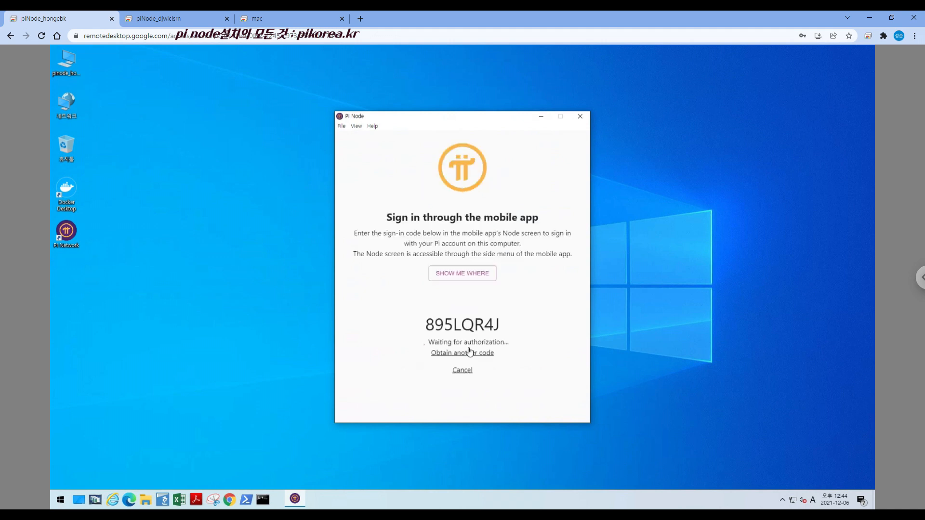
pyautogui.moveTo(425, 330); pyautogui.dragTo(503, 328)
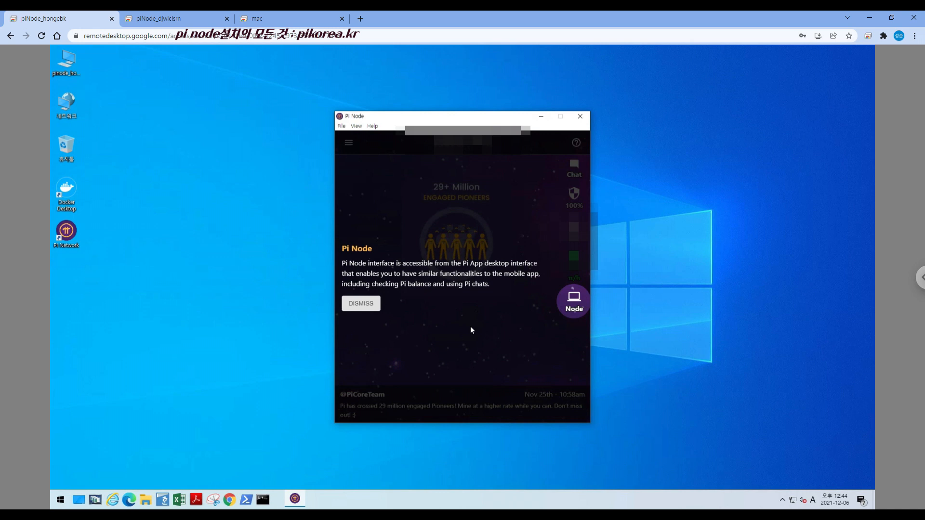
pyautogui.click(361, 304)
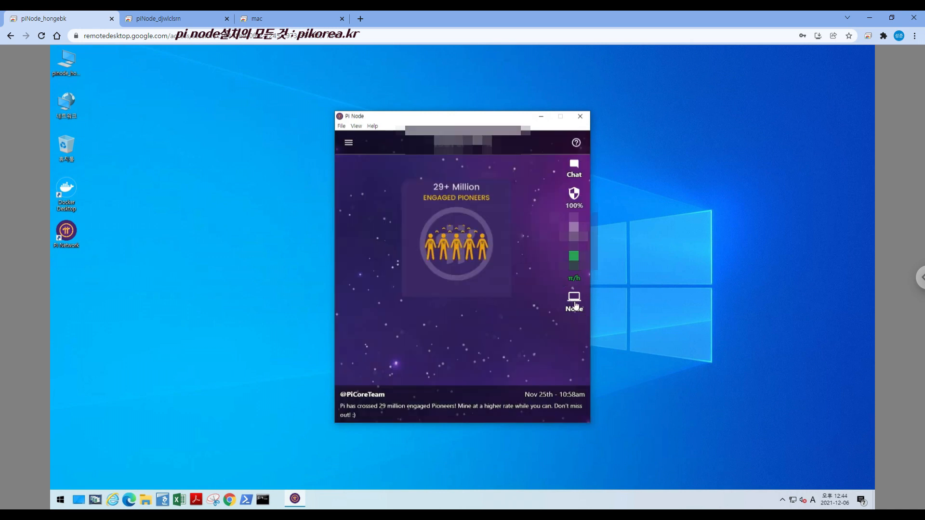
# Examine the mining rate breakdown and the remaining mining time, and return to the Pi home screen
pyautogui.click(582, 271)
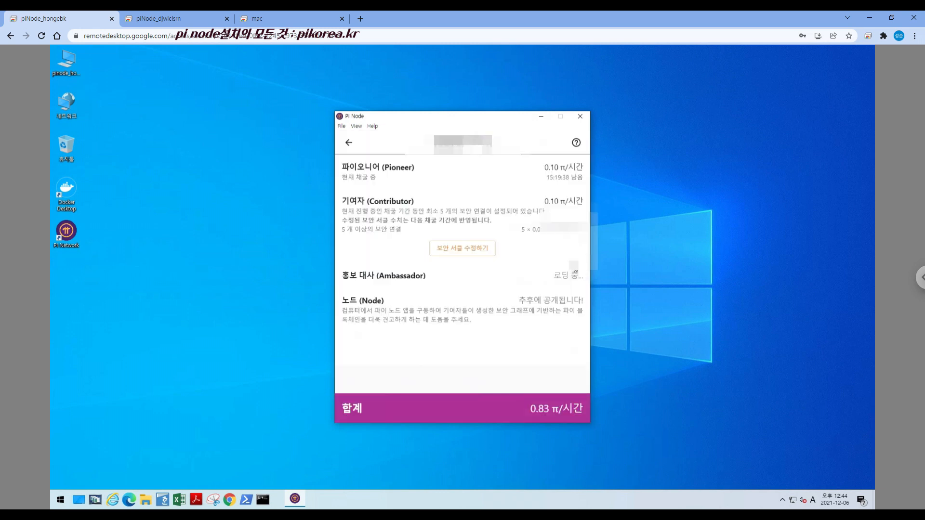
pyautogui.moveTo(539, 178); pyautogui.dragTo(578, 184)
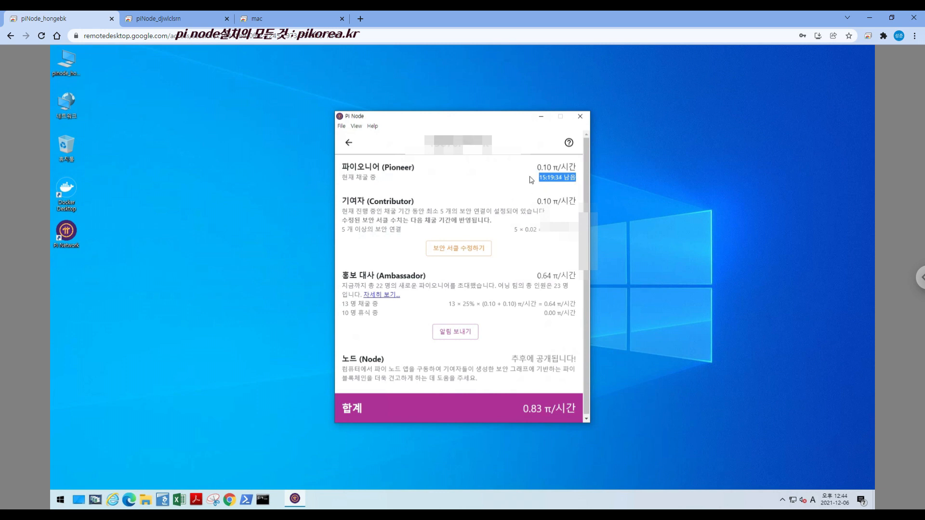
pyautogui.click(349, 144)
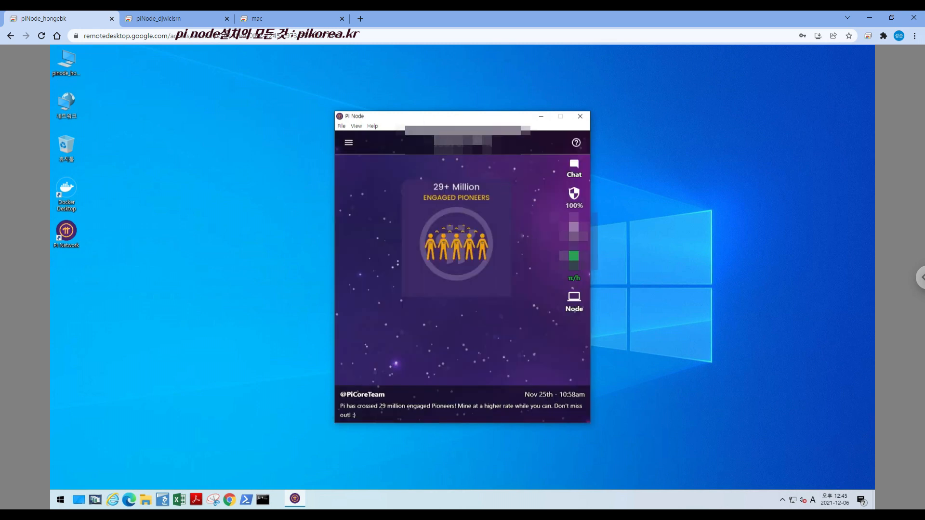
# Open the Node section, continue to Node technical preparation and expand the Install Docker requirements
pyautogui.click(575, 309)
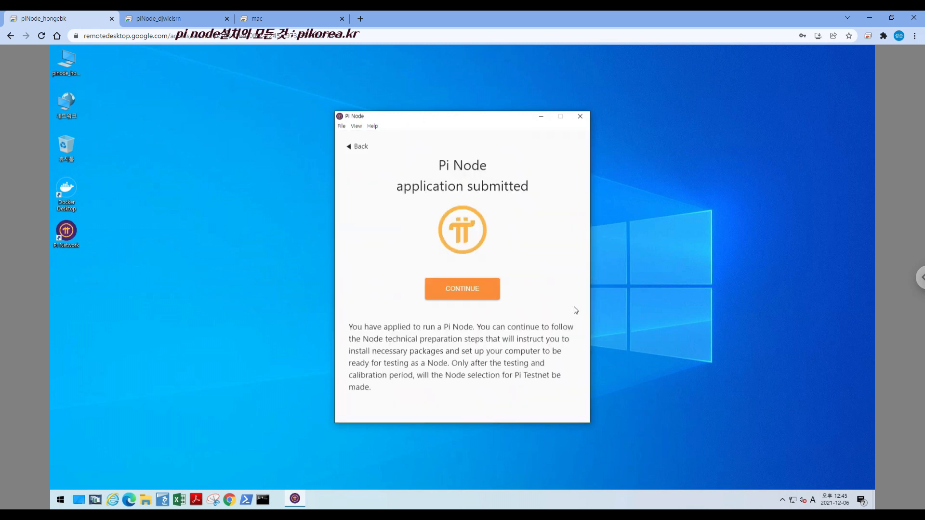
pyautogui.click(466, 292)
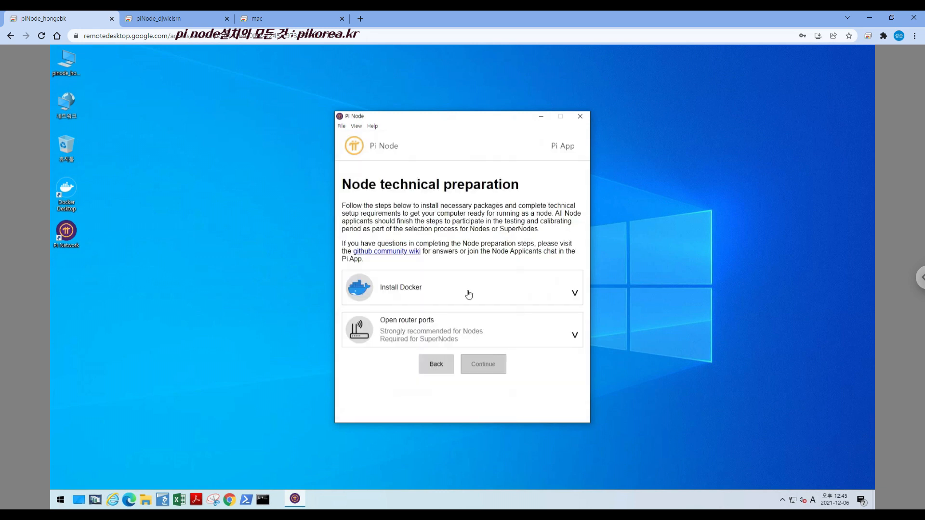
pyautogui.click(552, 295)
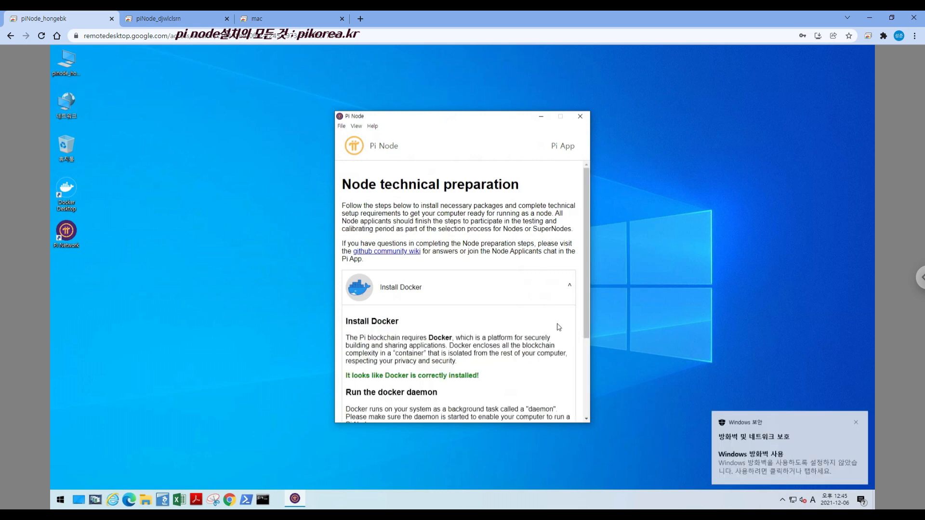
pyautogui.scroll(-3, 558, 328)
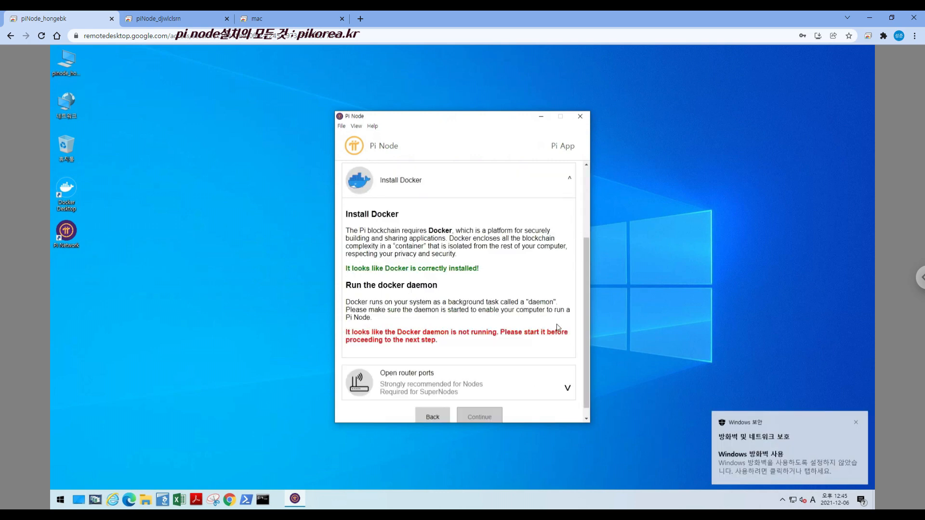
# Dismiss the Windows firewall notification, look for Docker among the background apps and launch Docker Desktop
pyautogui.click(856, 422)
pyautogui.click(782, 499)
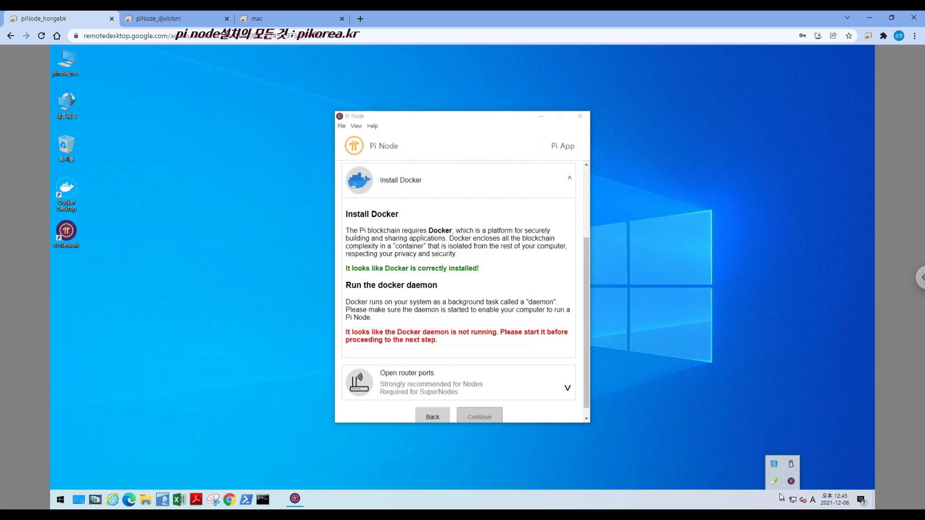
pyautogui.doubleClick(69, 203)
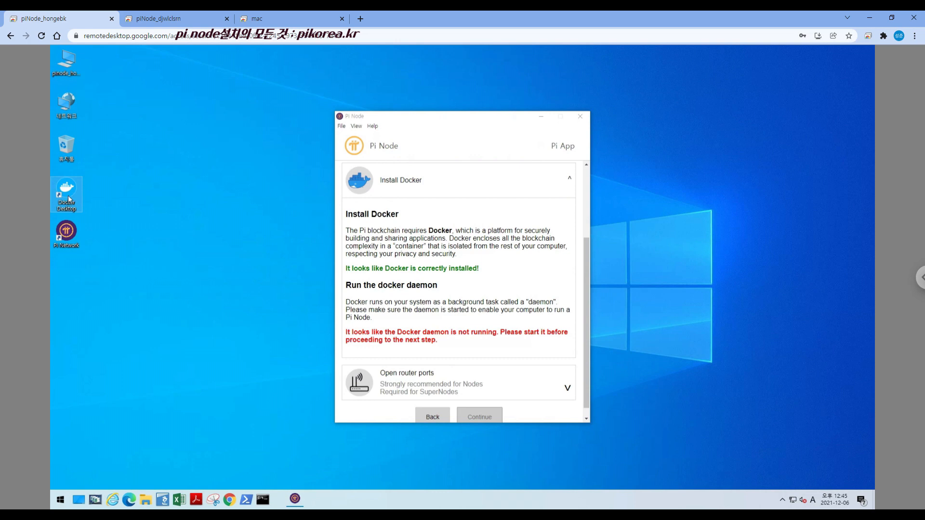
# Dismiss the Docker notifications, open the Docker dashboard and move its window down so that the Pi Node title bar is exposed
pyautogui.click(782, 500)
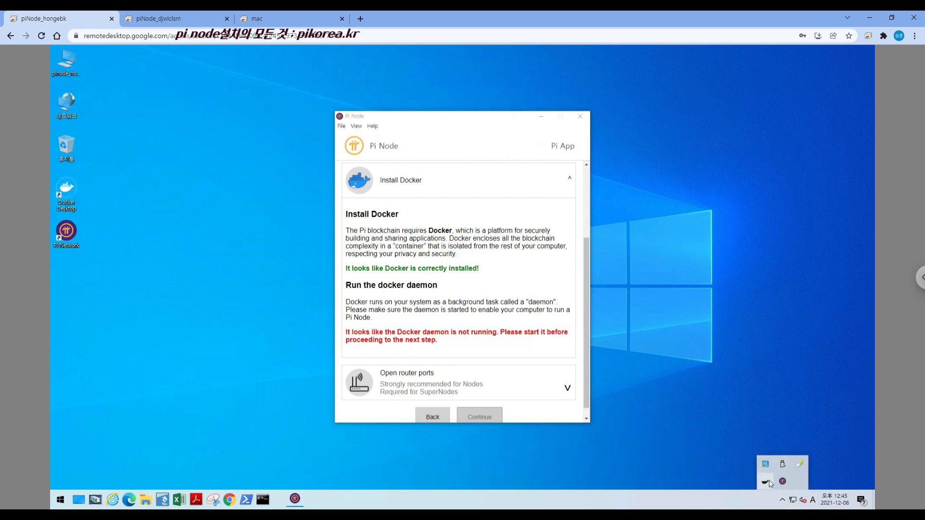
pyautogui.rightClick(766, 483)
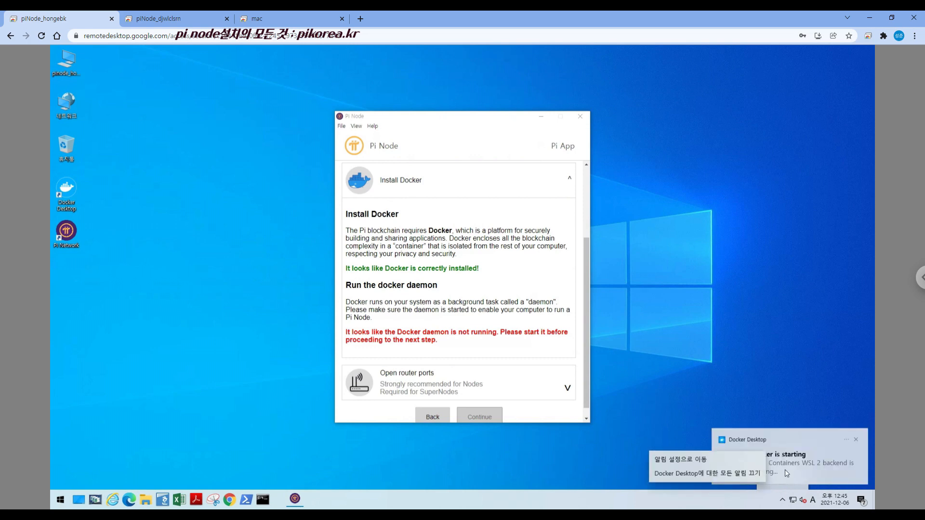
pyautogui.click(858, 443)
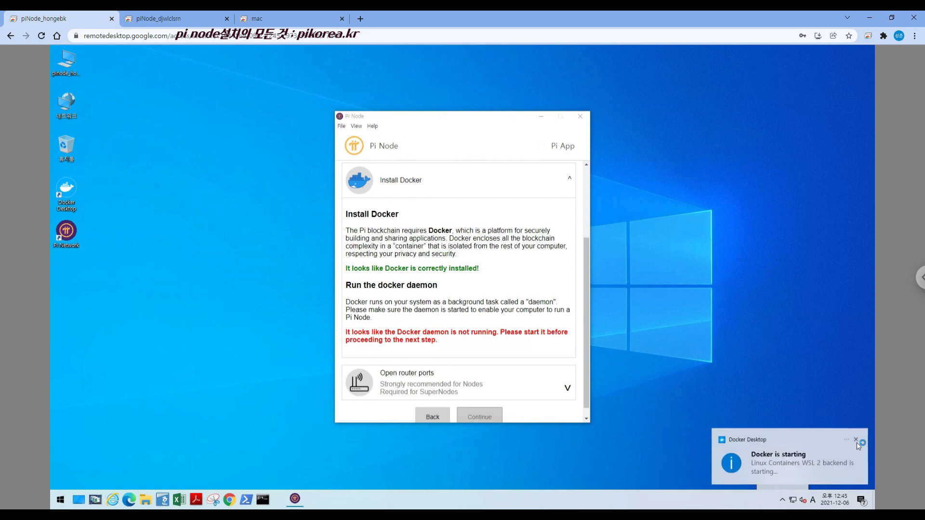
pyautogui.click(857, 443)
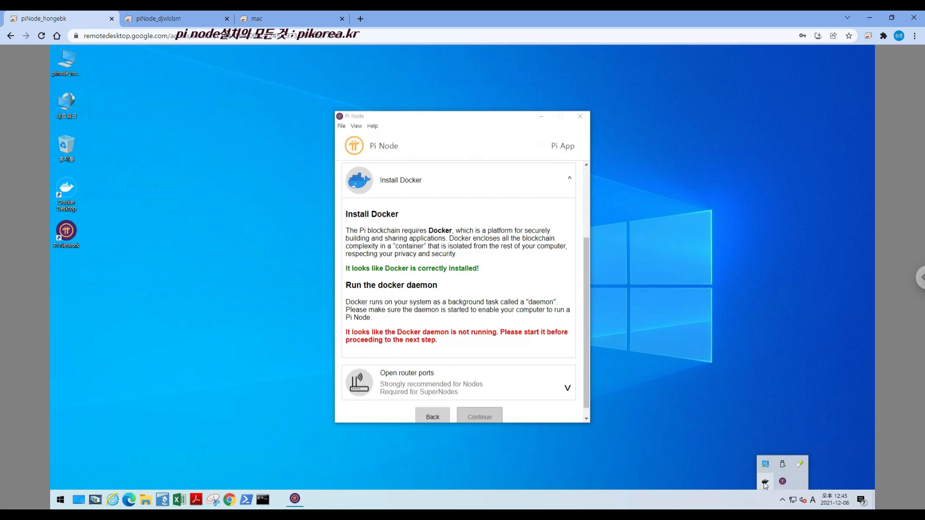
pyautogui.rightClick(765, 484)
pyautogui.click(721, 354)
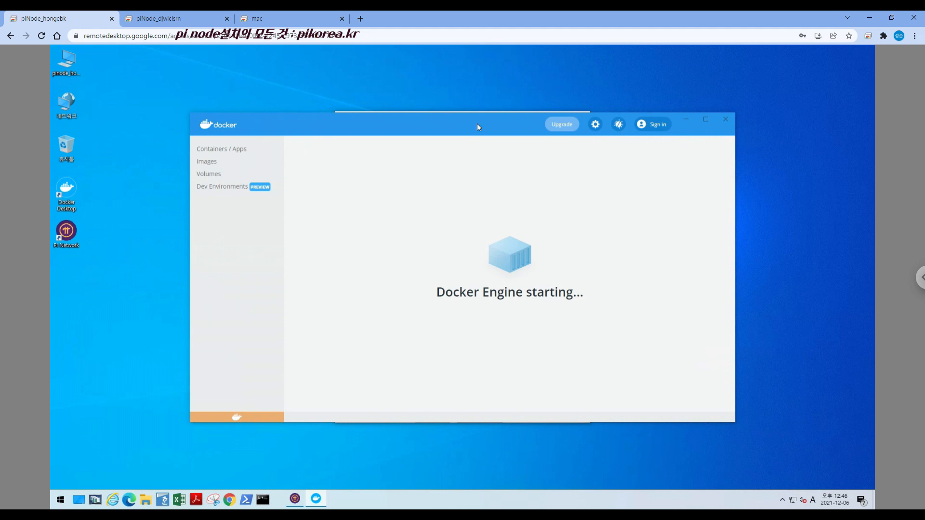
pyautogui.moveTo(477, 126); pyautogui.dragTo(478, 169)
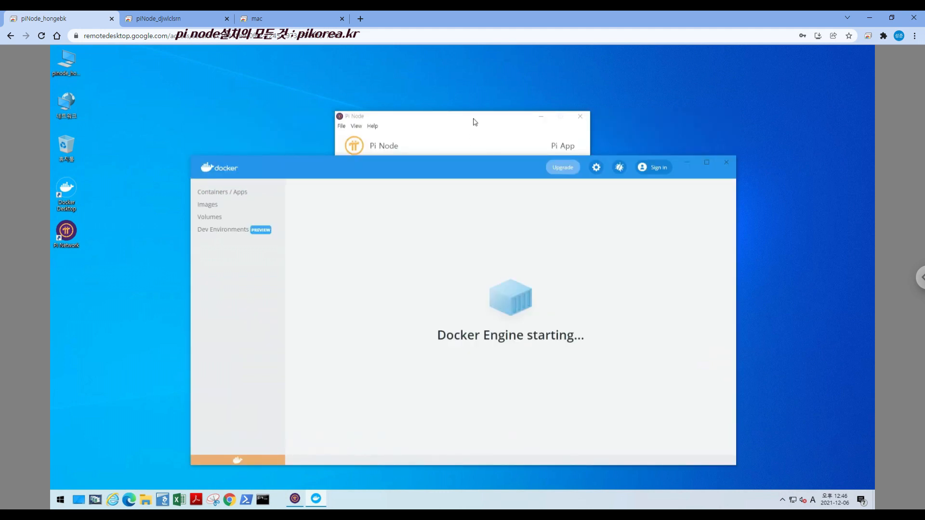
pyautogui.moveTo(442, 342); pyautogui.dragTo(586, 338)
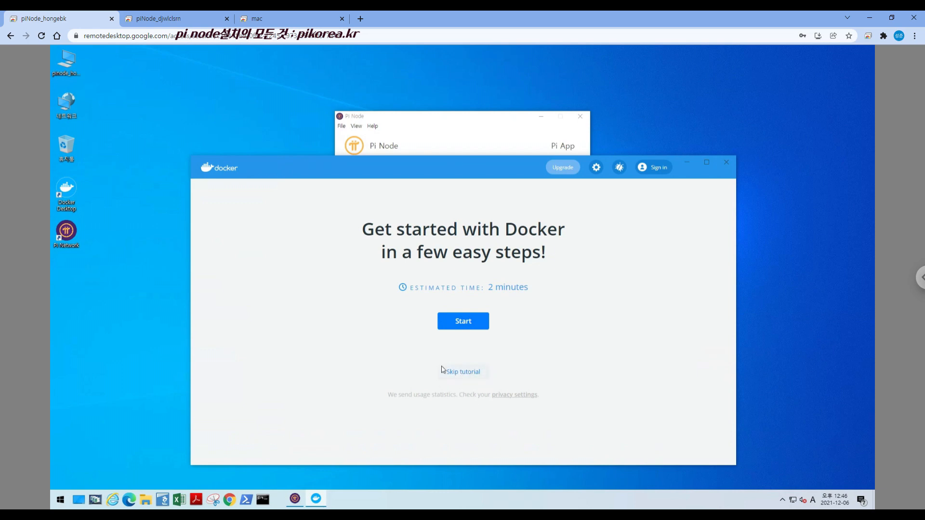
# Start the Docker getting-started tutorial and advance through Clone, Build, Run and Share without running their commands
pyautogui.click(463, 323)
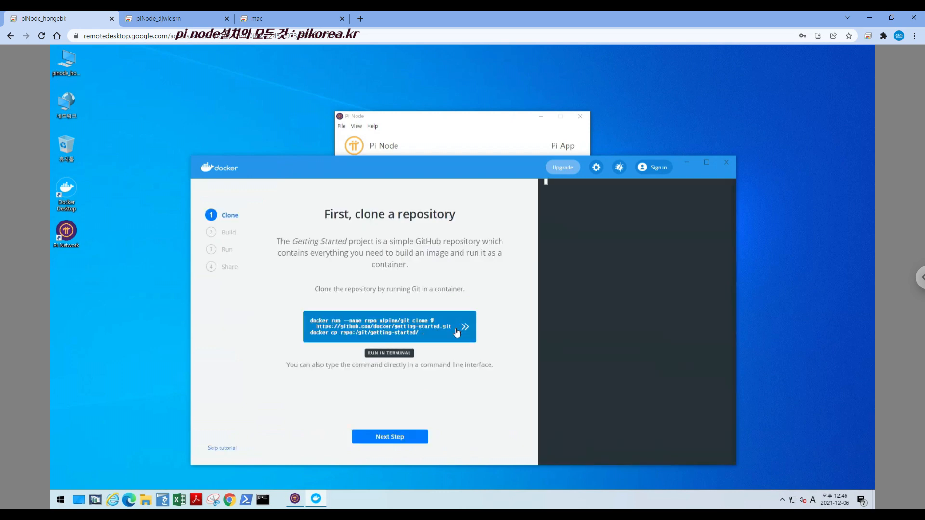
pyautogui.click(392, 439)
pyautogui.click(391, 439)
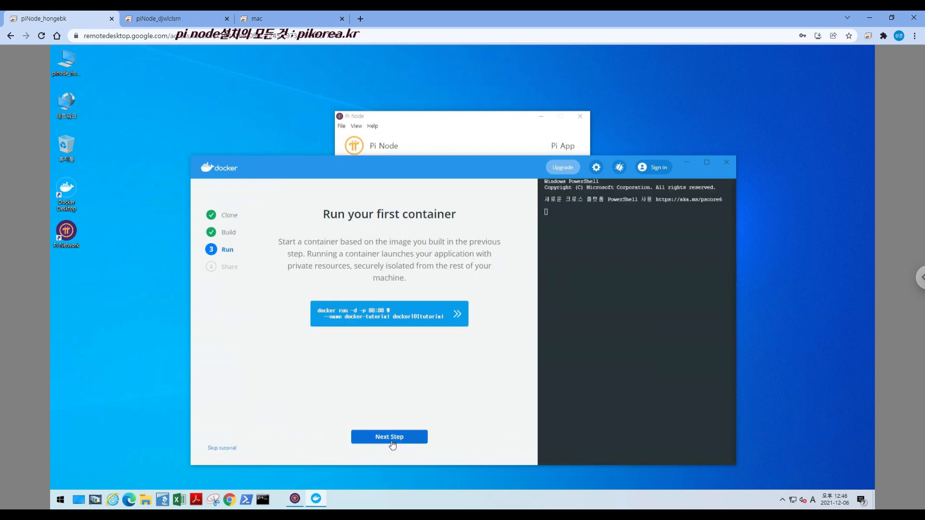
pyautogui.click(391, 438)
pyautogui.click(392, 439)
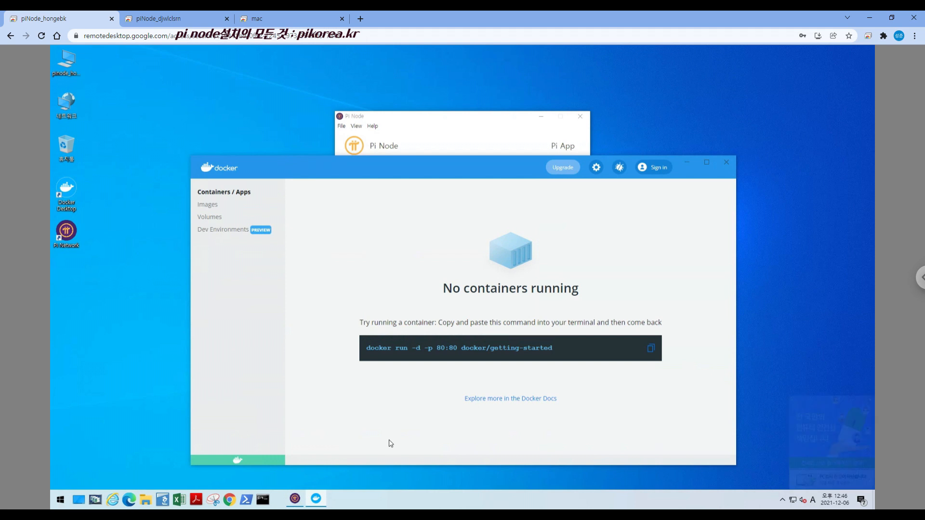
# Check the Docker containers list and the local images list, and return to Containers / Apps
pyautogui.moveTo(444, 289); pyautogui.dragTo(587, 290)
pyautogui.click(214, 208)
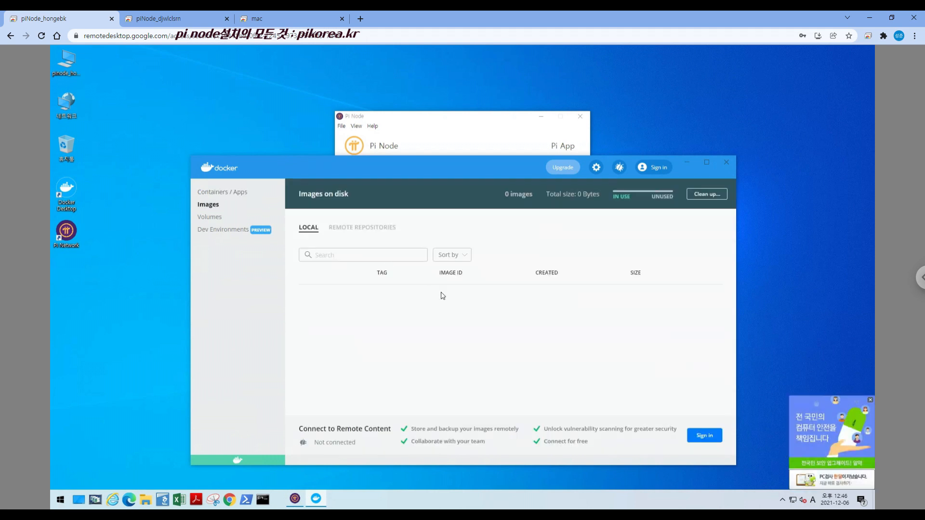
pyautogui.click(235, 193)
# Return to Pi Node, collapse the Install Docker section and expand Open router ports
pyautogui.click(432, 121)
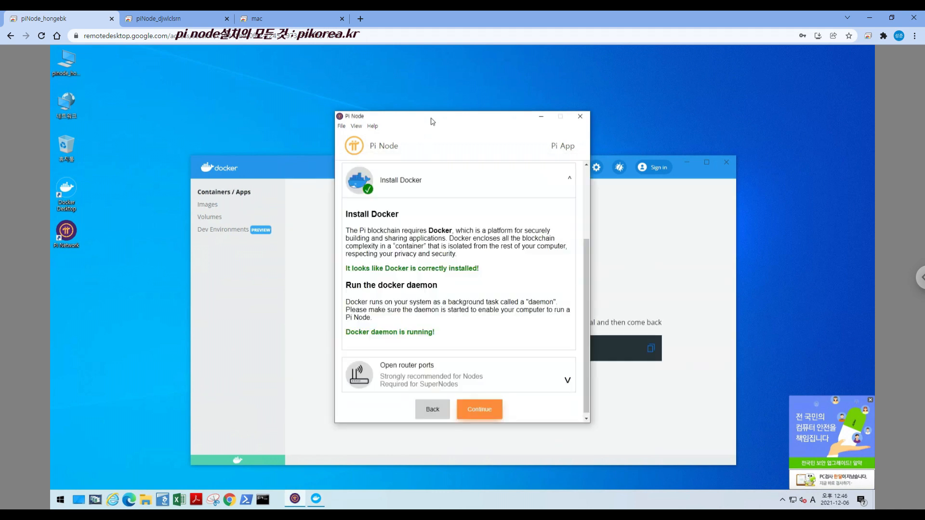
pyautogui.click(569, 182)
pyautogui.click(563, 326)
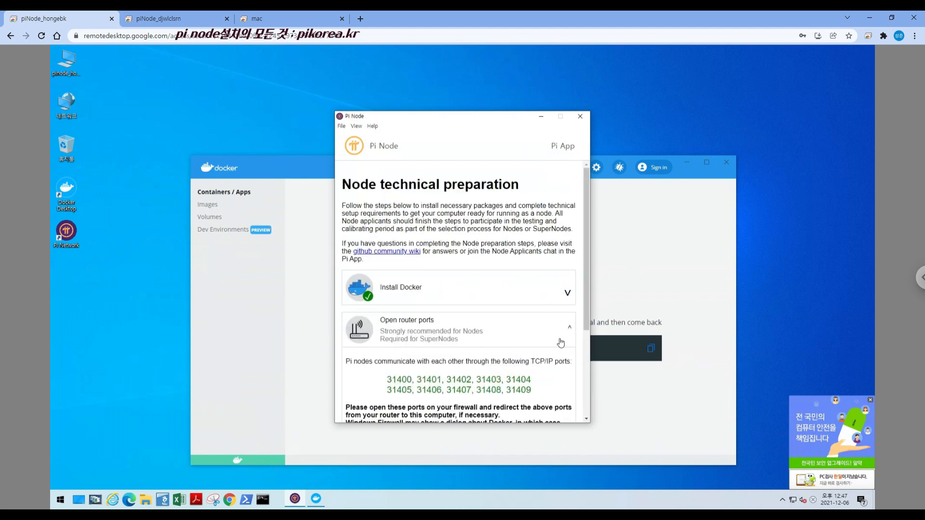
# Review the three port-check stages and run the check of router ports 31400 to 31409
pyautogui.scroll(-3, 486, 352)
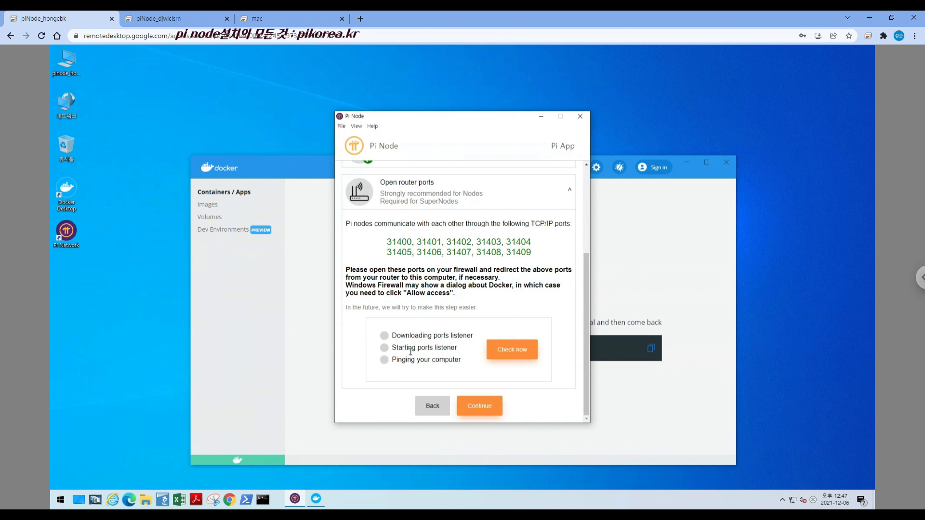
pyautogui.moveTo(395, 336); pyautogui.dragTo(484, 337)
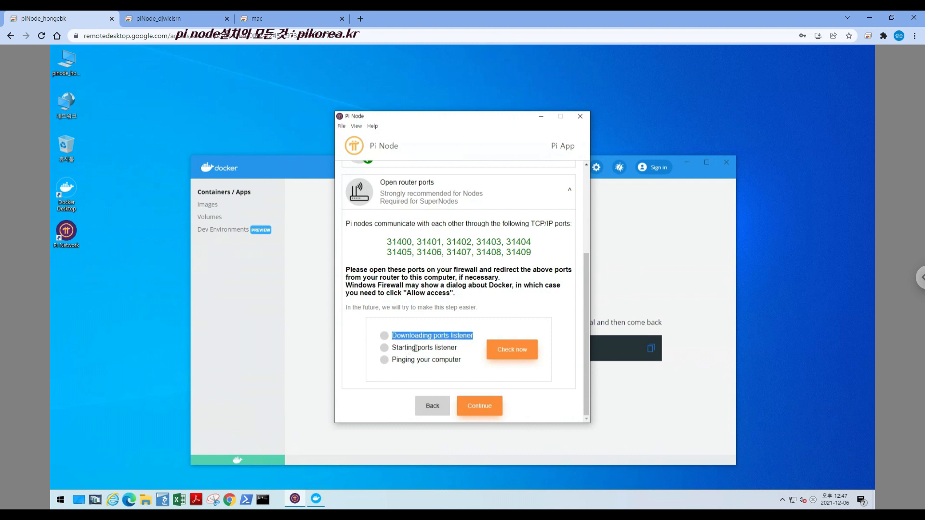
pyautogui.moveTo(394, 348); pyautogui.dragTo(461, 351)
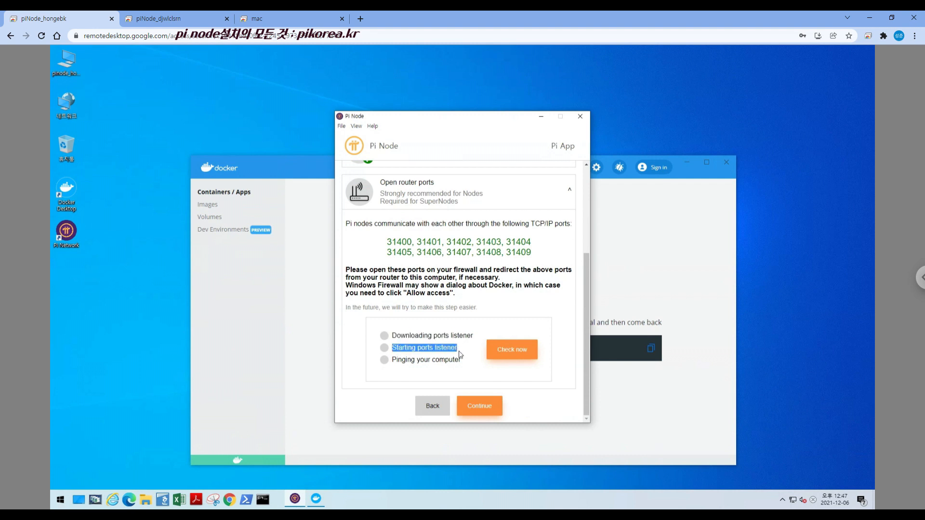
pyautogui.moveTo(393, 362); pyautogui.dragTo(466, 371)
pyautogui.click(475, 380)
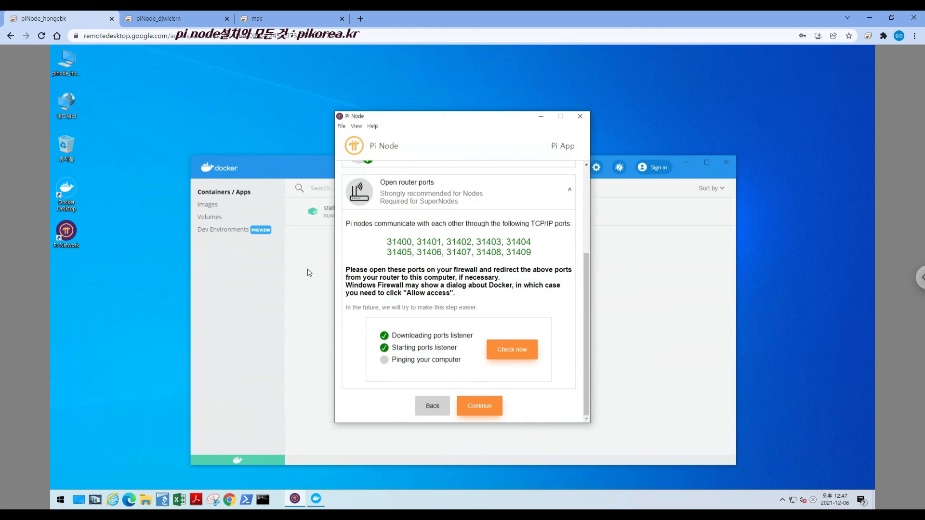
# Switch between Docker and Pi Node to examine the stellar-dummy container and the progress of the port check
pyautogui.click(319, 258)
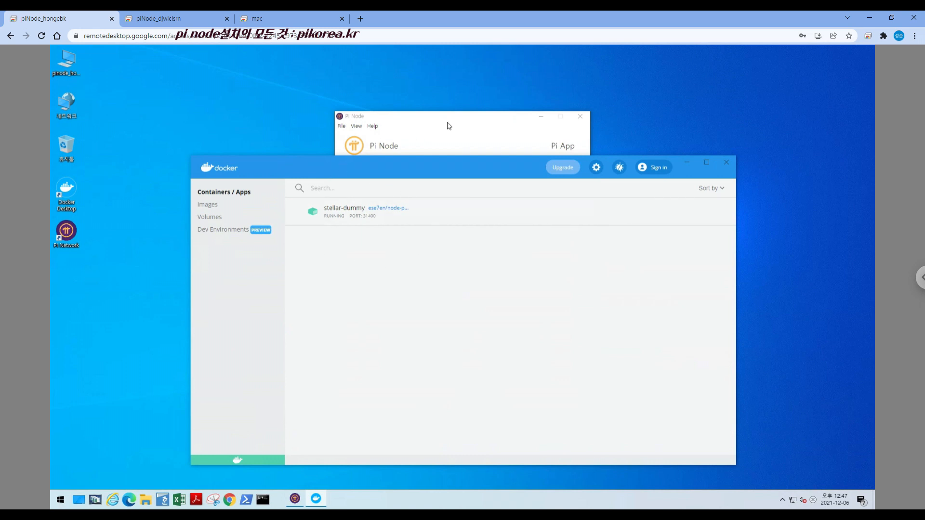
pyautogui.click(466, 120)
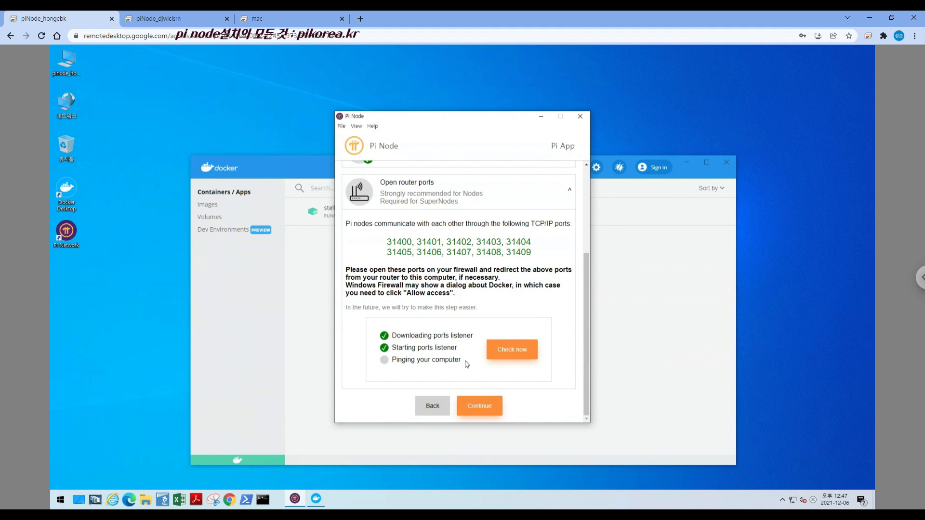
pyautogui.click(319, 314)
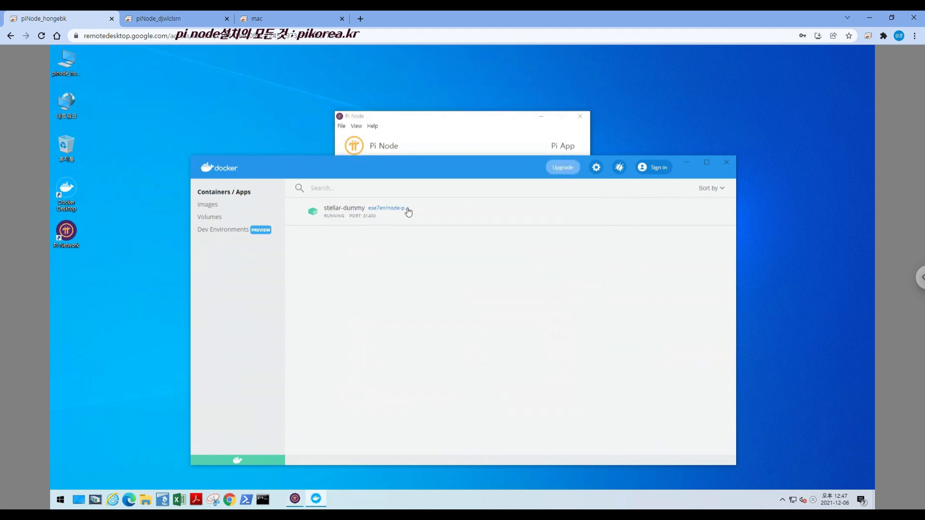
# Examine the logged port numbers 31400 to 31409 of the stellar-dummy container and return to the containers list
pyautogui.click(440, 213)
pyautogui.moveTo(296, 219); pyautogui.dragTo(435, 221)
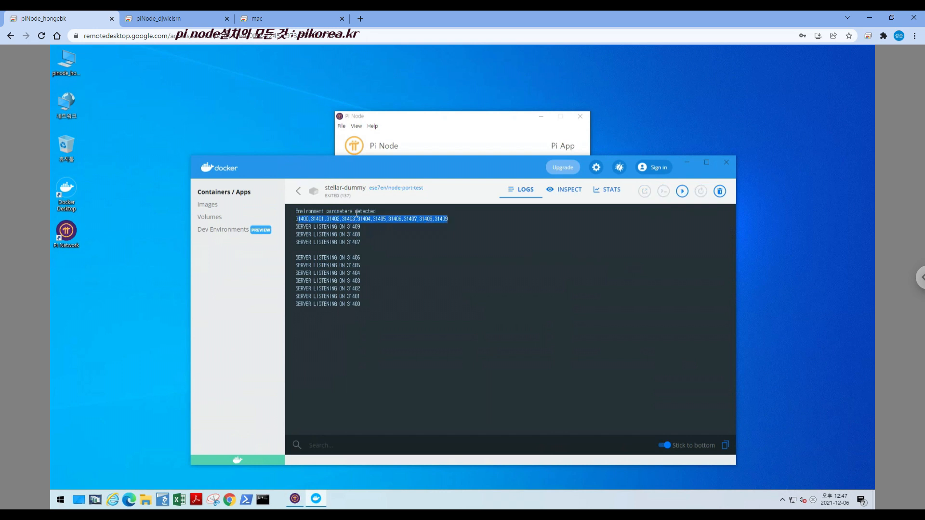
pyautogui.click(301, 191)
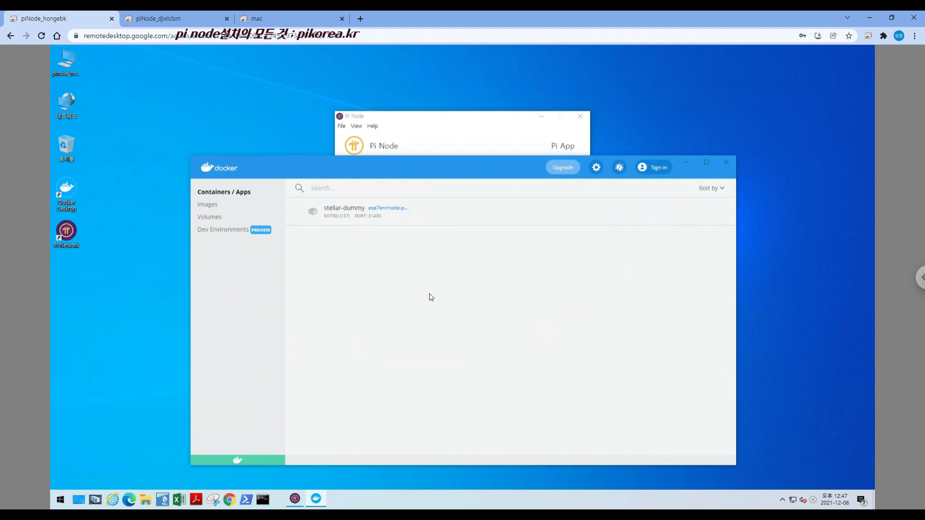
# Return to Pi Node, review the port check results and continue past the technical preparation
pyautogui.click(446, 125)
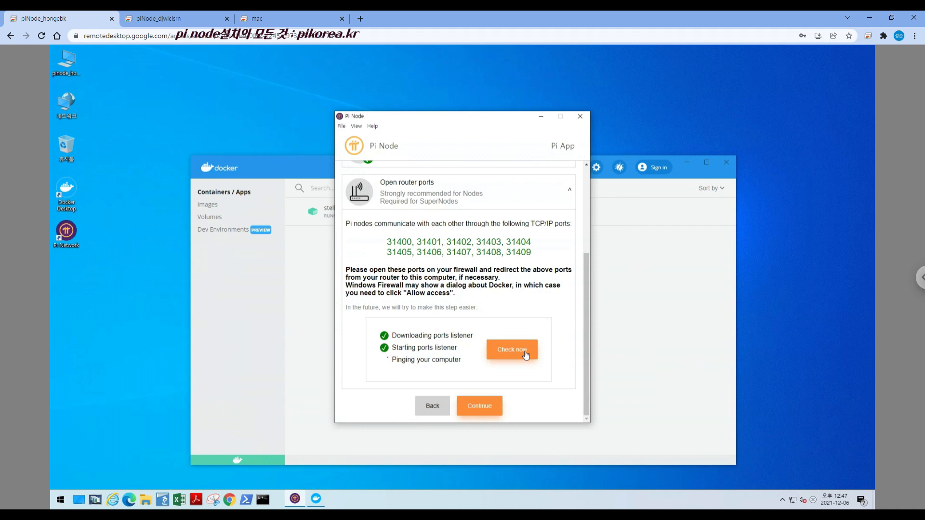
pyautogui.moveTo(588, 311); pyautogui.dragTo(584, 389)
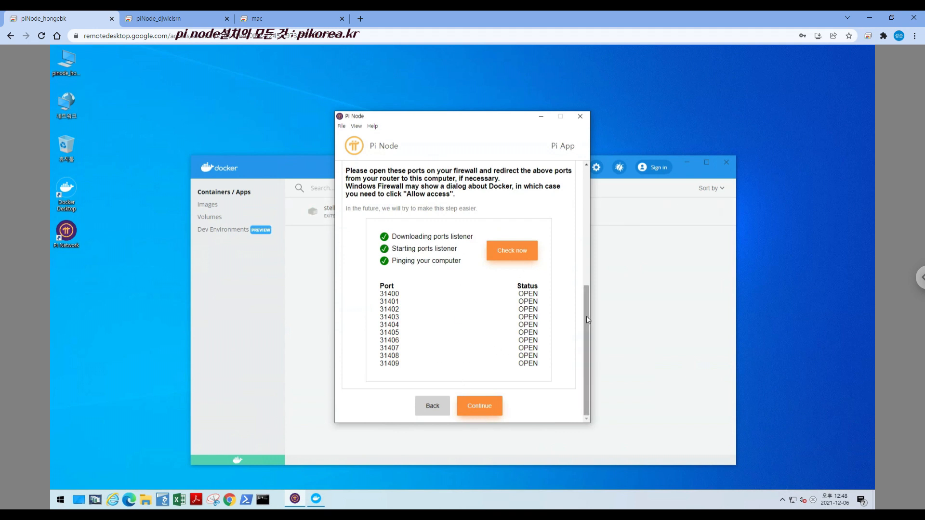
pyautogui.click(480, 413)
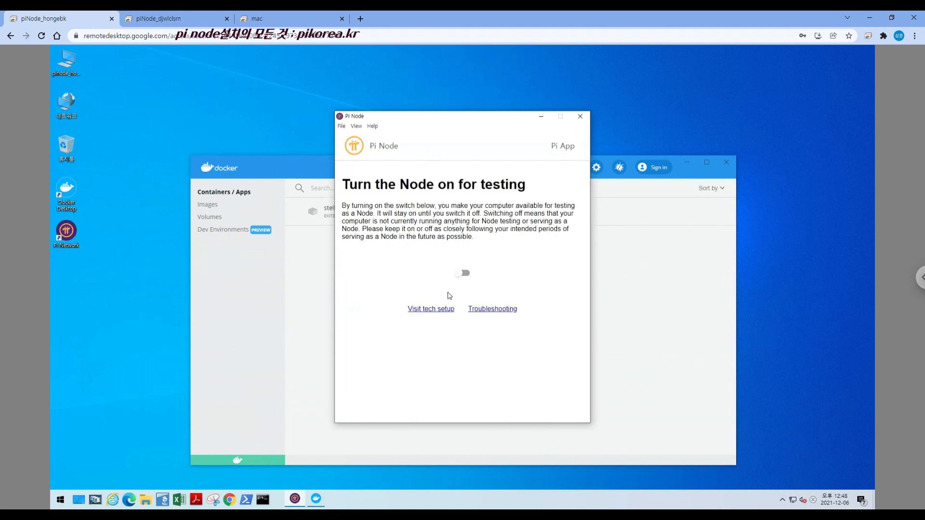
# Check the stellar-dummy container in Docker, then turn the node on for testing in Pi Node
pyautogui.click(308, 238)
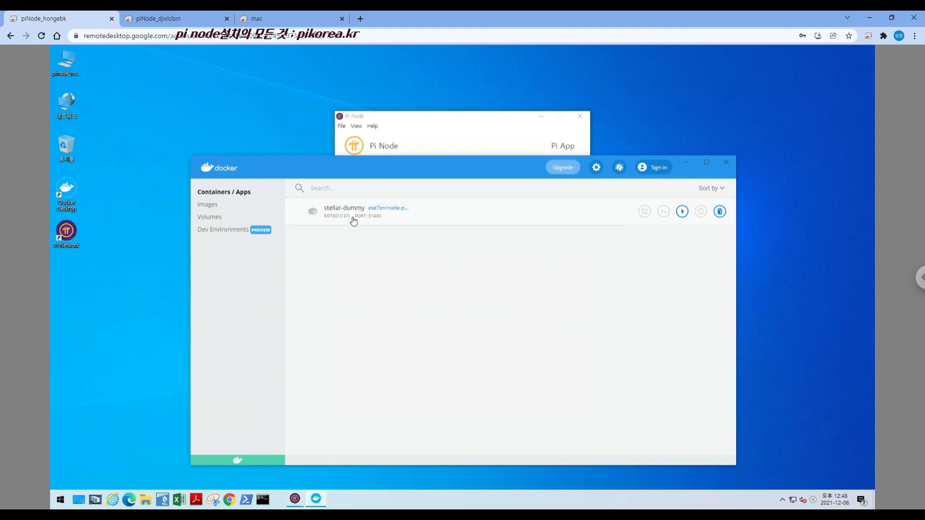
pyautogui.click(450, 122)
pyautogui.click(464, 273)
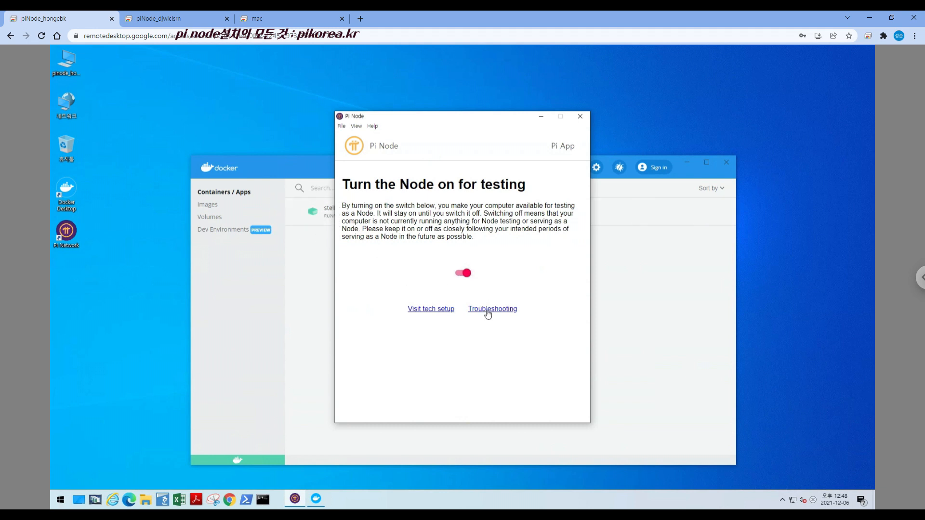
# Revisit the tech setup, review the Open router ports section and continue back to the node switch page
pyautogui.click(436, 310)
pyautogui.click(521, 343)
pyautogui.scroll(-5, 522, 343)
pyautogui.click(488, 406)
# Open Pi Node's Troubleshooting page and examine the installation date, ports checker, consensus container and node switch entries
pyautogui.click(500, 315)
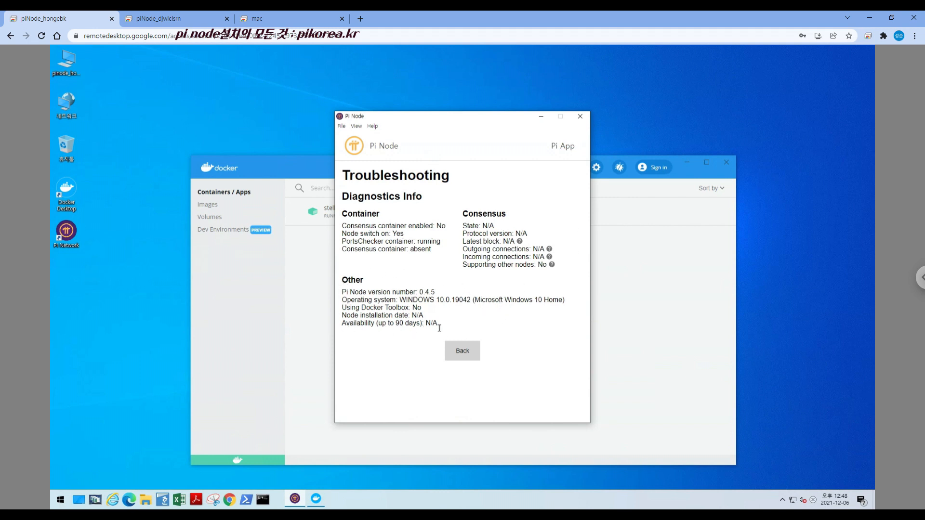
pyautogui.moveTo(343, 316); pyautogui.dragTo(419, 316)
pyautogui.click(350, 330)
pyautogui.moveTo(342, 247); pyautogui.dragTo(443, 244)
pyautogui.moveTo(343, 226); pyautogui.dragTo(449, 228)
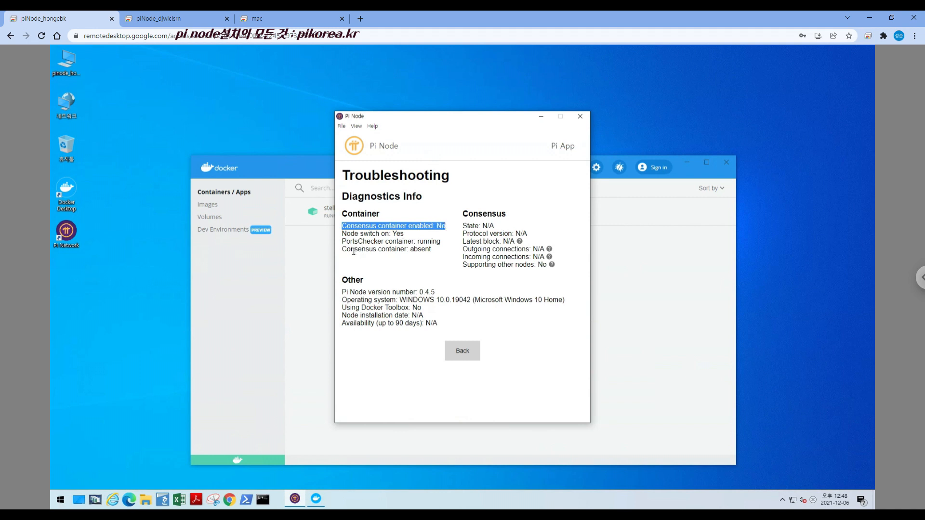
pyautogui.moveTo(343, 250); pyautogui.dragTo(436, 250)
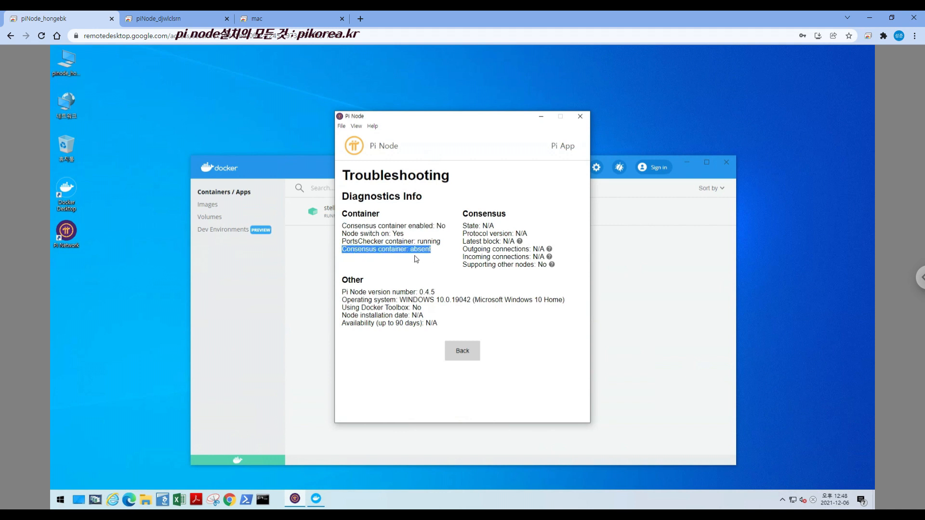
pyautogui.moveTo(341, 235); pyautogui.dragTo(413, 236)
pyautogui.click(407, 235)
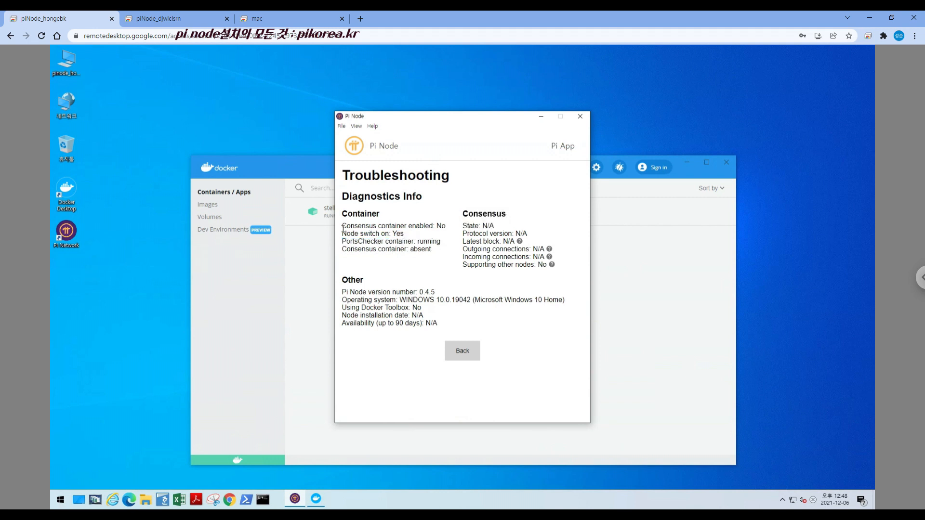
# Check the containers list in Docker, then leave and reopen Troubleshooting in Pi Node
pyautogui.click(302, 258)
pyautogui.click(440, 144)
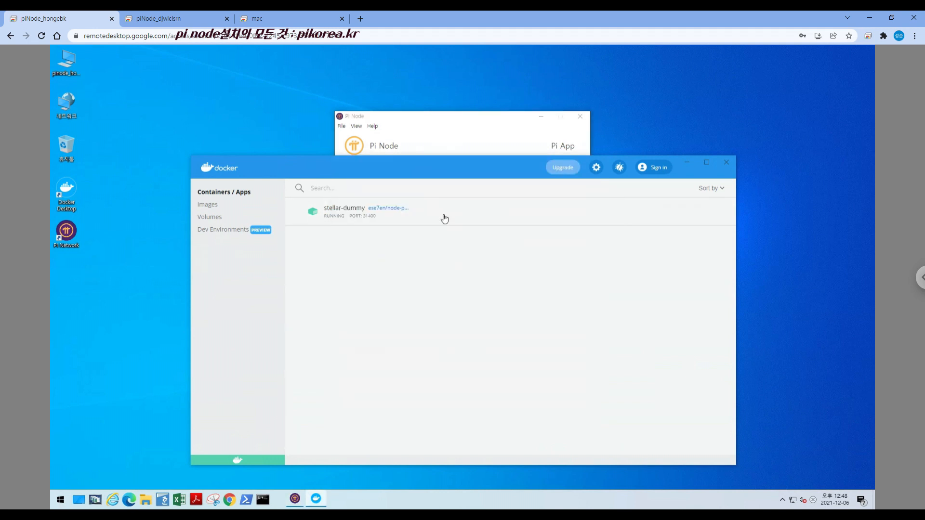
pyautogui.click(465, 352)
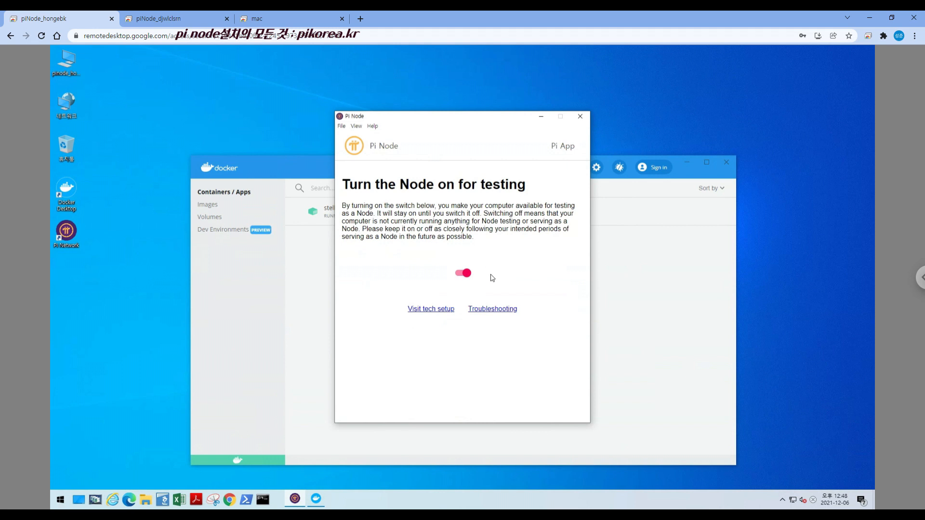
pyautogui.click(496, 311)
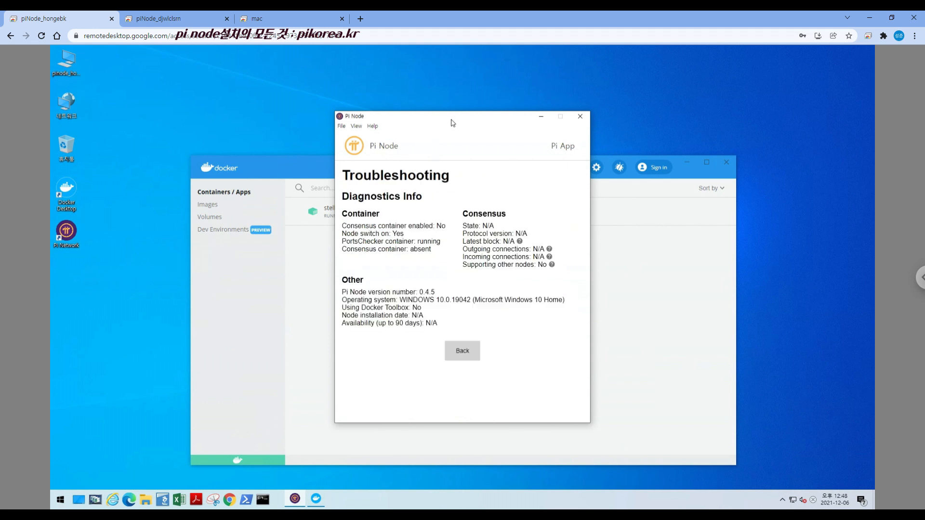
# Arrange the Pi Node and Docker windows side by side on the remote desktop
pyautogui.moveTo(457, 120); pyautogui.dragTo(214, 94)
pyautogui.moveTo(386, 161); pyautogui.dragTo(524, 91)
pyautogui.moveTo(224, 95); pyautogui.dragTo(197, 94)
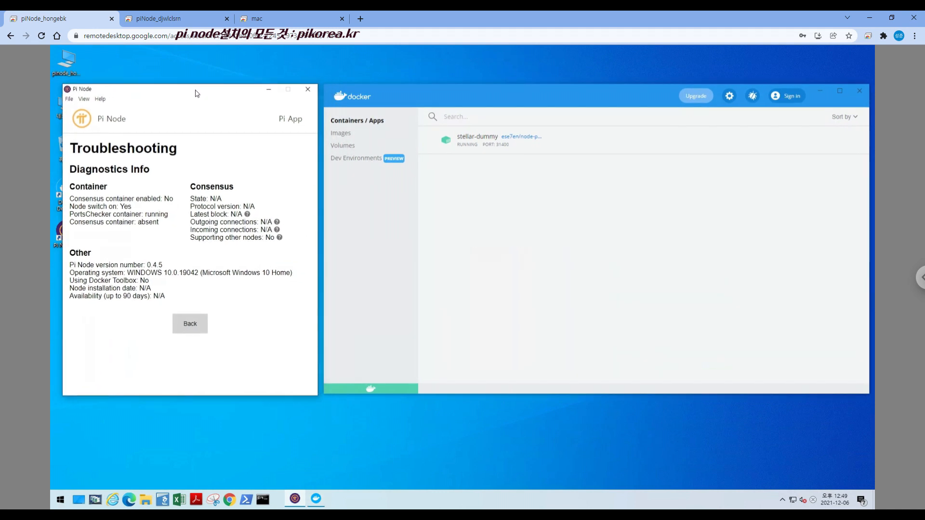
# Compare the blockchain status and the local and latest block numbers on the second remote PC with the first PC's node testing page
pyautogui.click(163, 19)
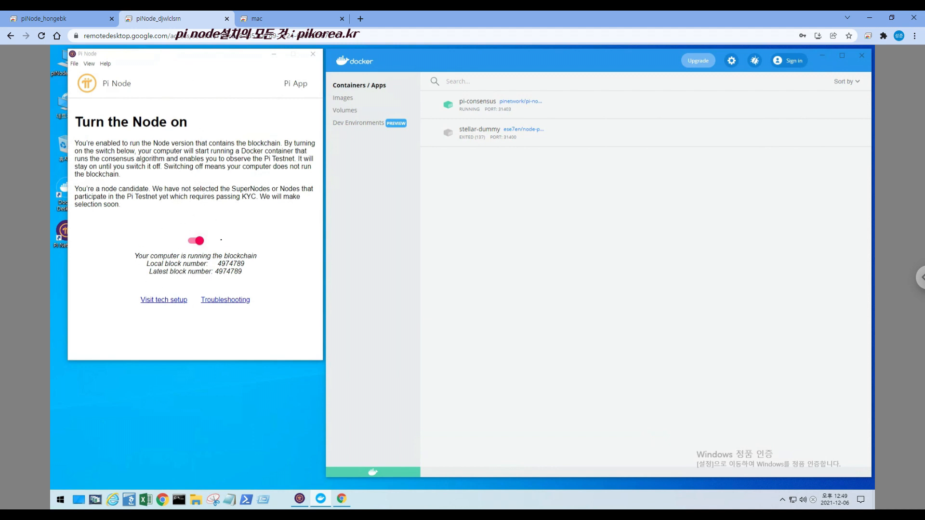
pyautogui.moveTo(134, 256); pyautogui.dragTo(257, 256)
pyautogui.tripleClick(156, 264)
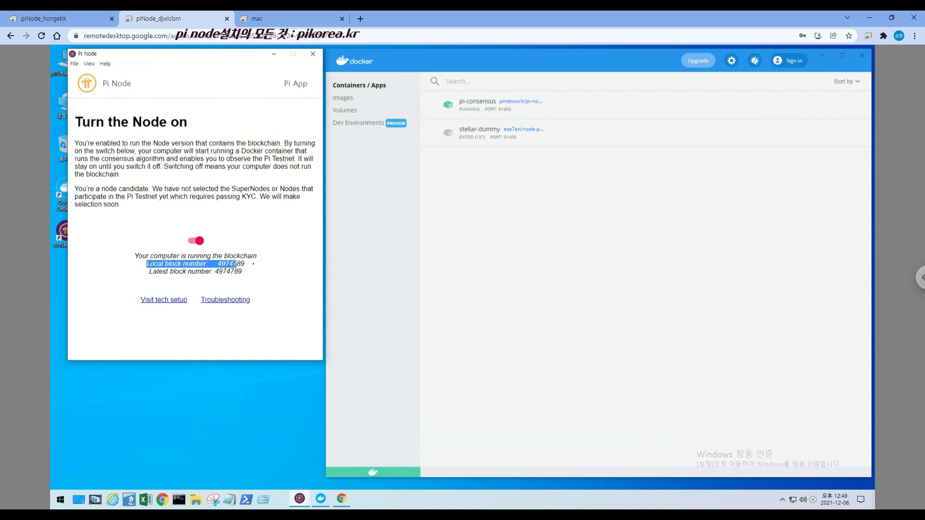
pyautogui.moveTo(150, 272); pyautogui.dragTo(253, 273)
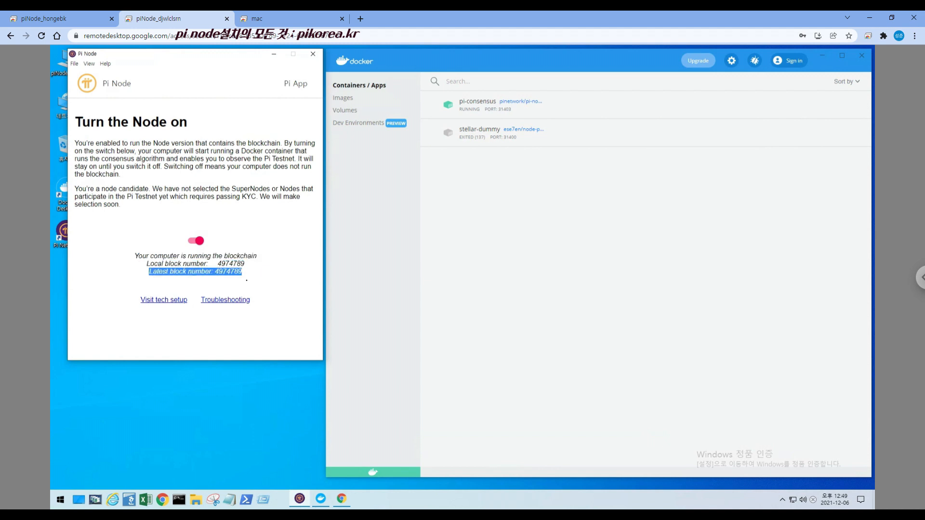
pyautogui.click(260, 281)
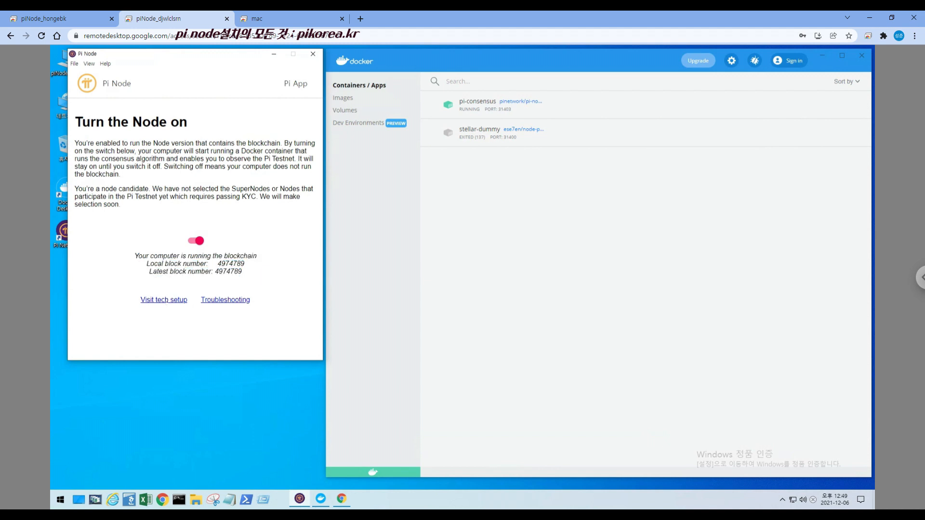
pyautogui.click(82, 19)
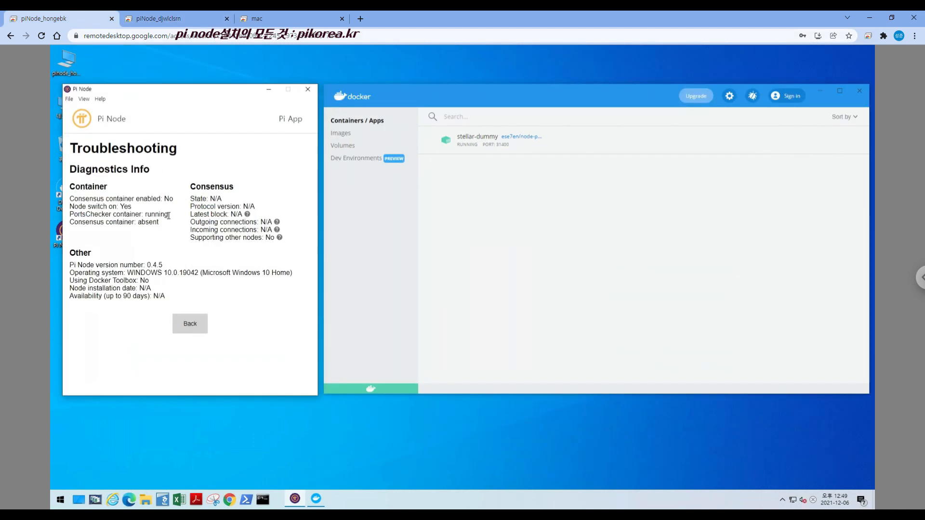
pyautogui.click(191, 324)
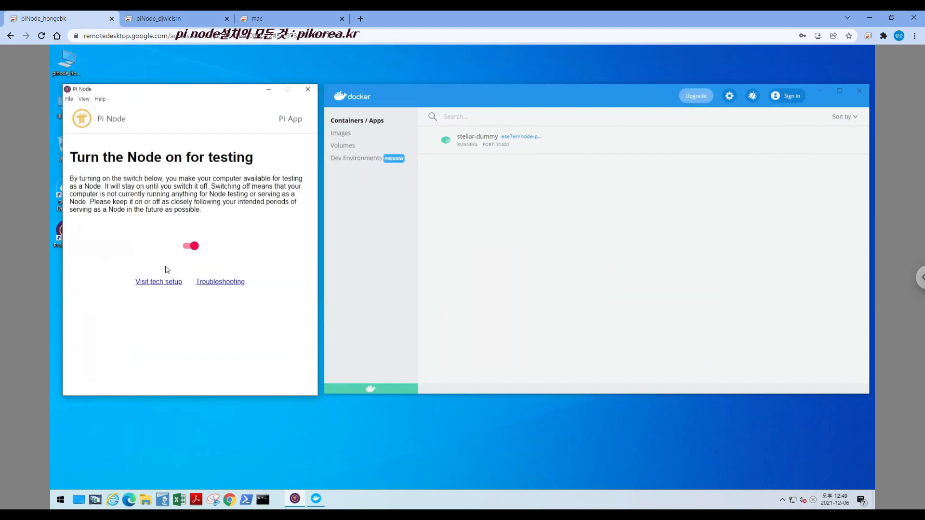
# On the second remote PC, review the Install Docker and Open router ports sections of the tech setup and continue to the node switch page
pyautogui.click(173, 15)
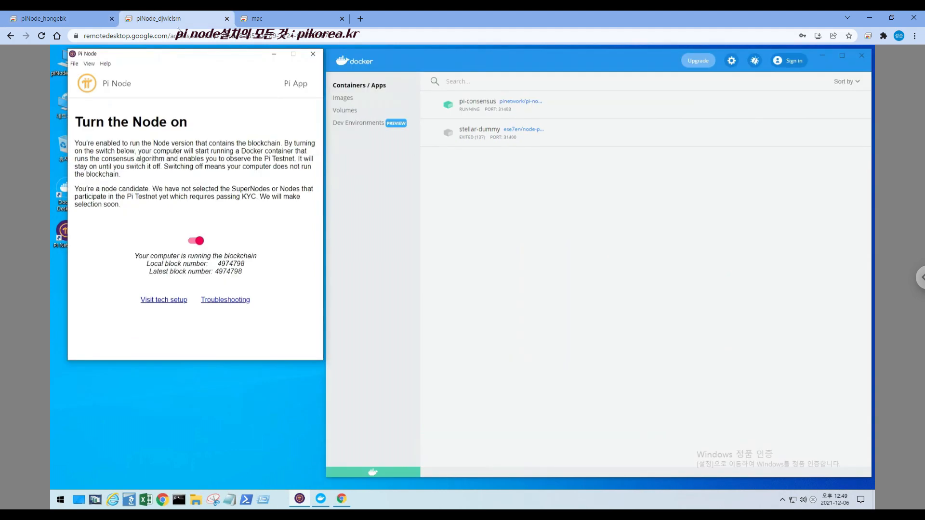
pyautogui.click(174, 301)
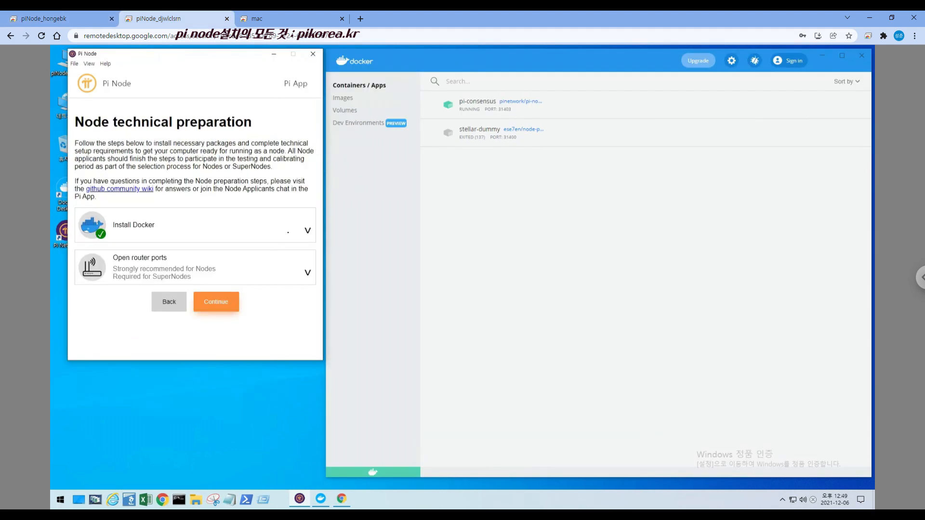
pyautogui.click(286, 231)
pyautogui.scroll(-3, 206, 338)
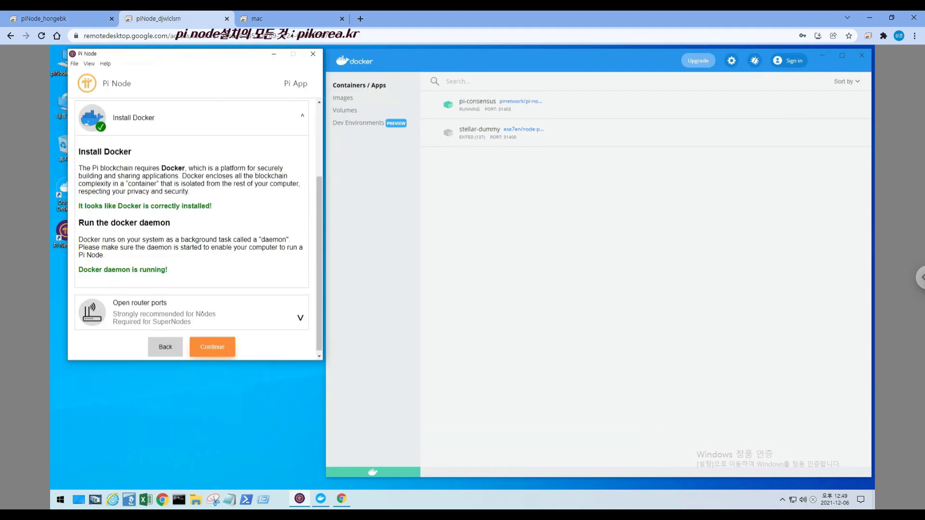
pyautogui.click(288, 120)
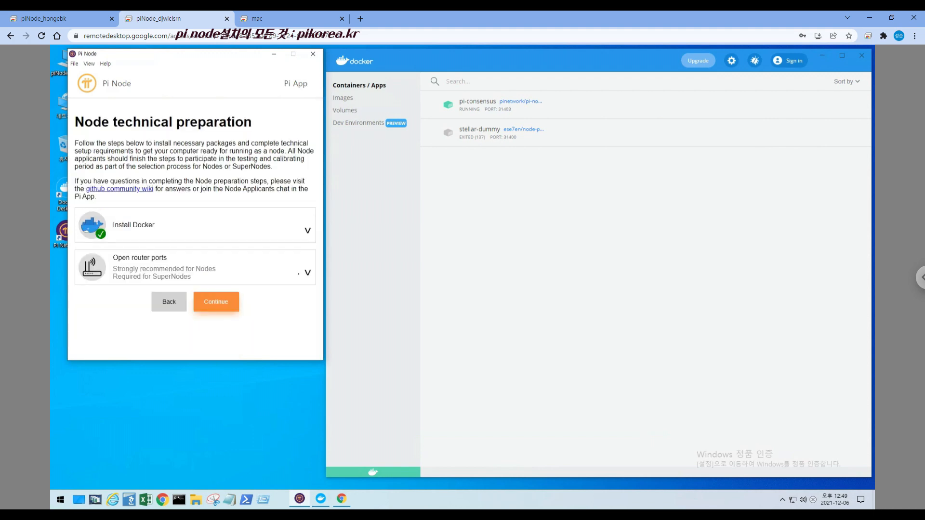
pyautogui.click(296, 273)
pyautogui.scroll(-3, 261, 277)
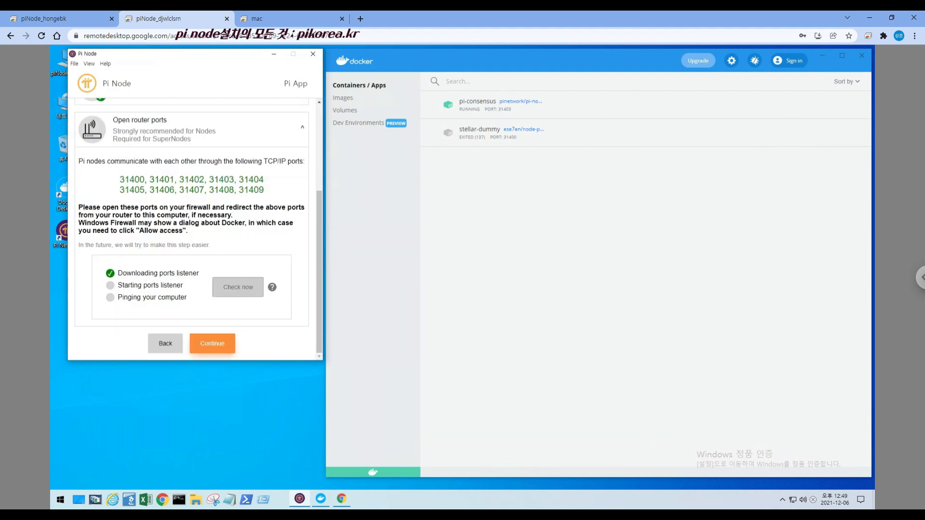
pyautogui.moveTo(273, 287)
pyautogui.click(217, 344)
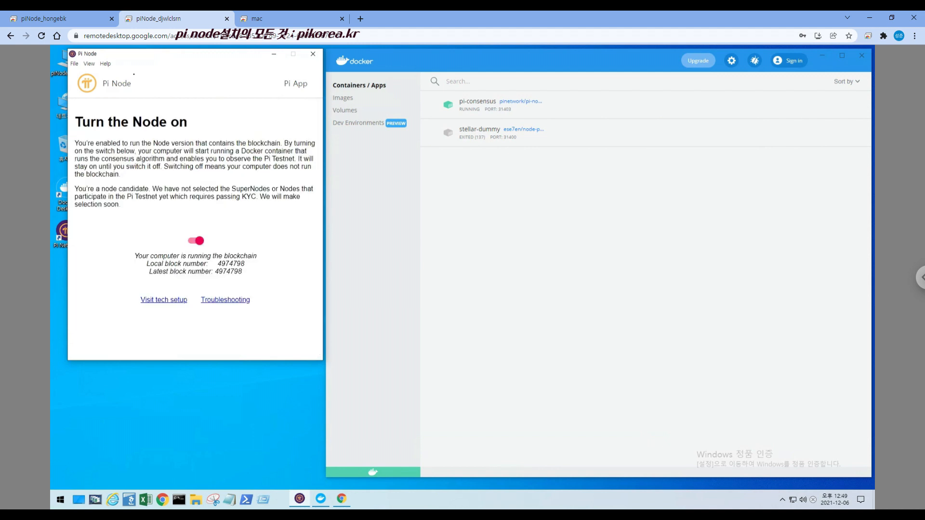
# On the first remote PC, check Troubleshooting, review the port statuses in the tech setup and continue to the node switch page
pyautogui.click(85, 20)
pyautogui.click(223, 280)
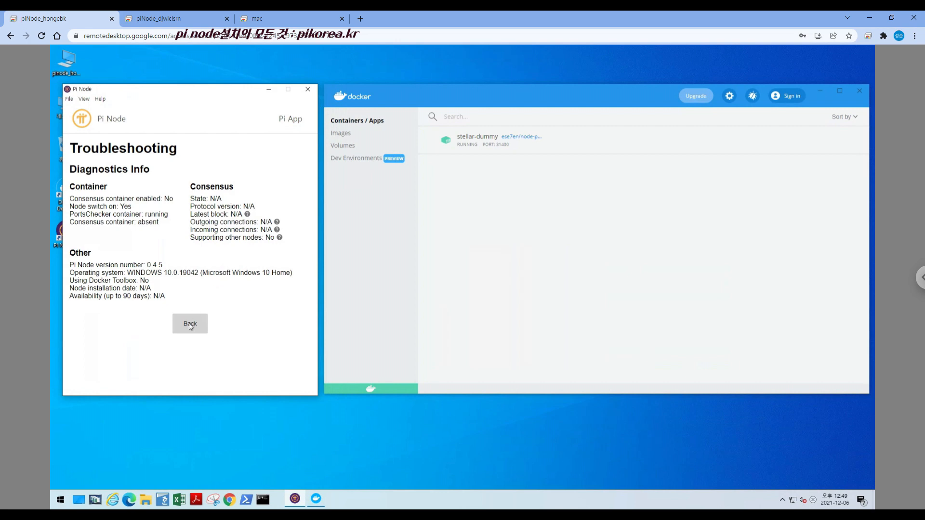
pyautogui.click(200, 327)
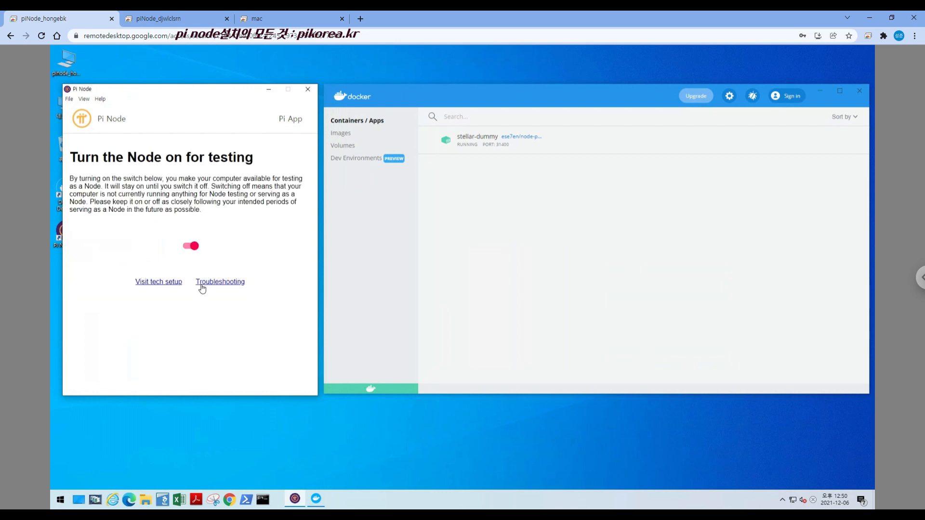
pyautogui.click(166, 280)
pyautogui.click(263, 299)
pyautogui.scroll(-5, 264, 344)
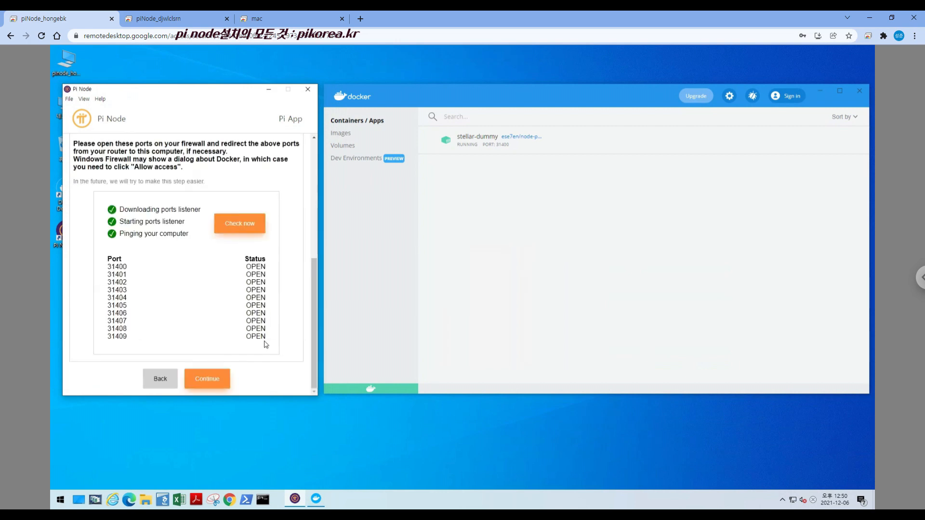
pyautogui.click(214, 379)
# Open the Troubleshooting page on the first and second remote PCs and compare the diagnostics with those on the remote Mac
pyautogui.click(232, 282)
pyautogui.click(181, 19)
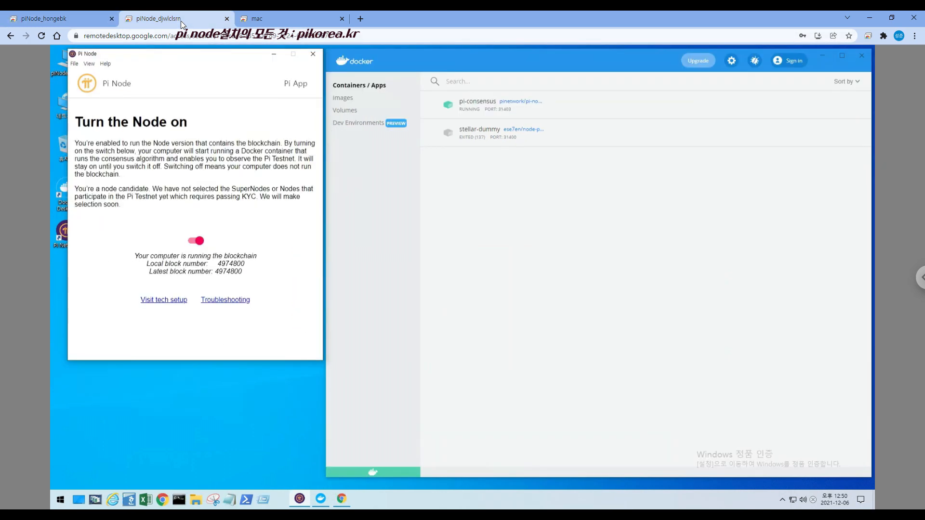
pyautogui.click(233, 300)
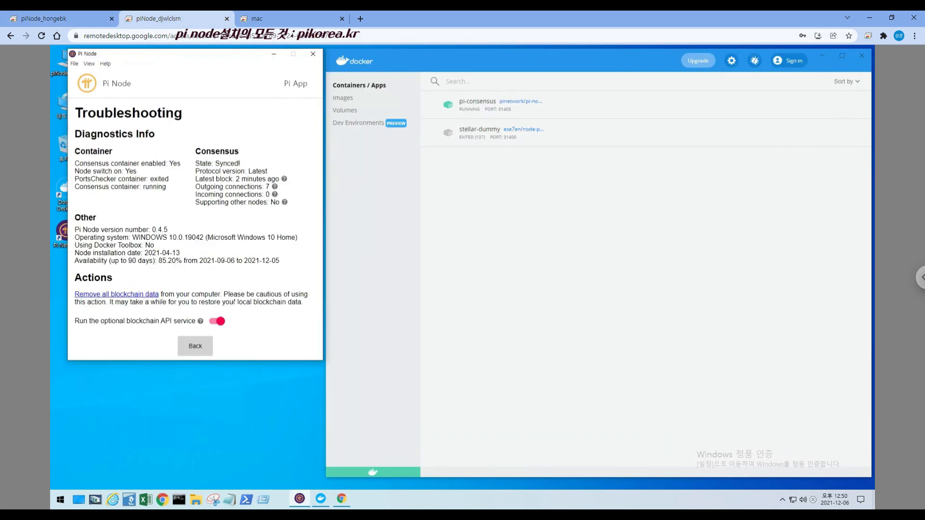
pyautogui.click(293, 17)
pyautogui.click(329, 256)
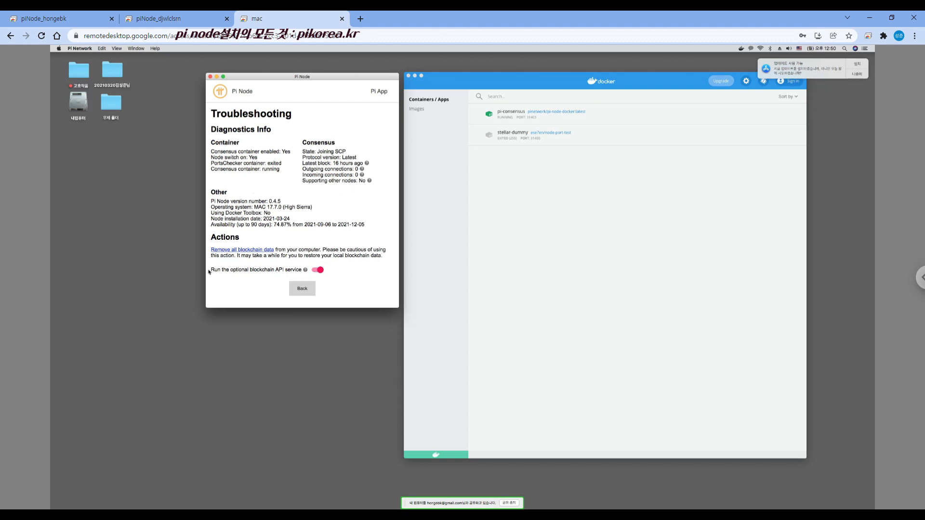
# Return to the second remote PC and examine the consensus container, ports checker and node switch entries in Troubleshooting
pyautogui.click(187, 19)
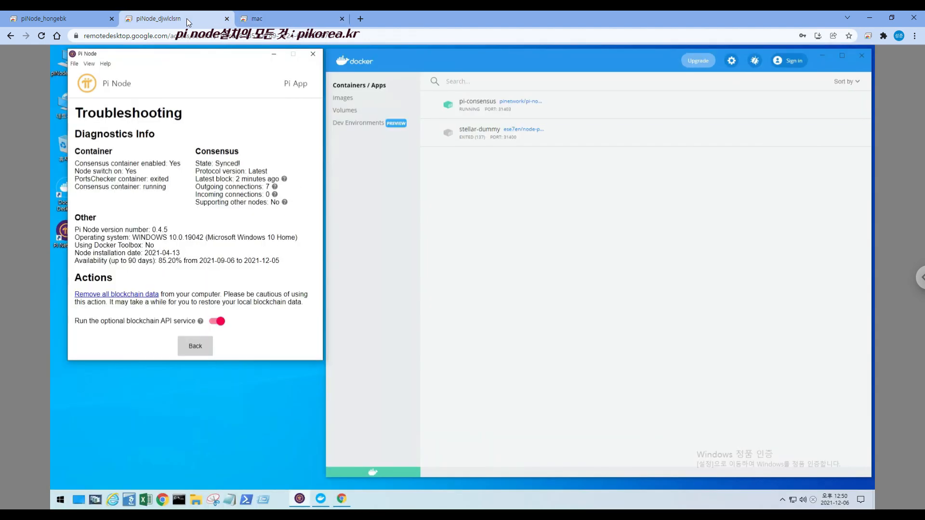
pyautogui.doubleClick(174, 163)
pyautogui.moveTo(144, 187); pyautogui.dragTo(172, 179)
pyautogui.moveTo(76, 171); pyautogui.dragTo(137, 171)
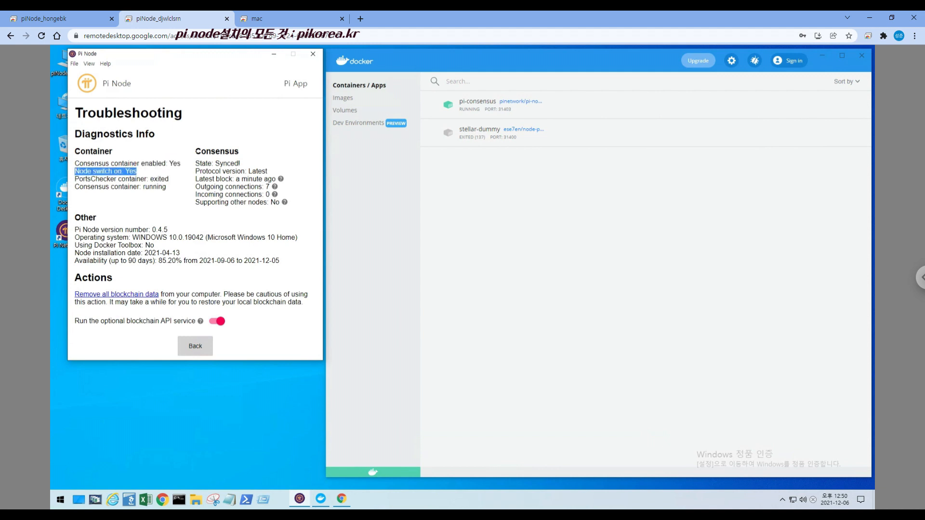
# Examine the Consensus section in Troubleshooting on the second remote PC and compare it with the first remote PC's
pyautogui.moveTo(196, 151); pyautogui.dragTo(241, 151)
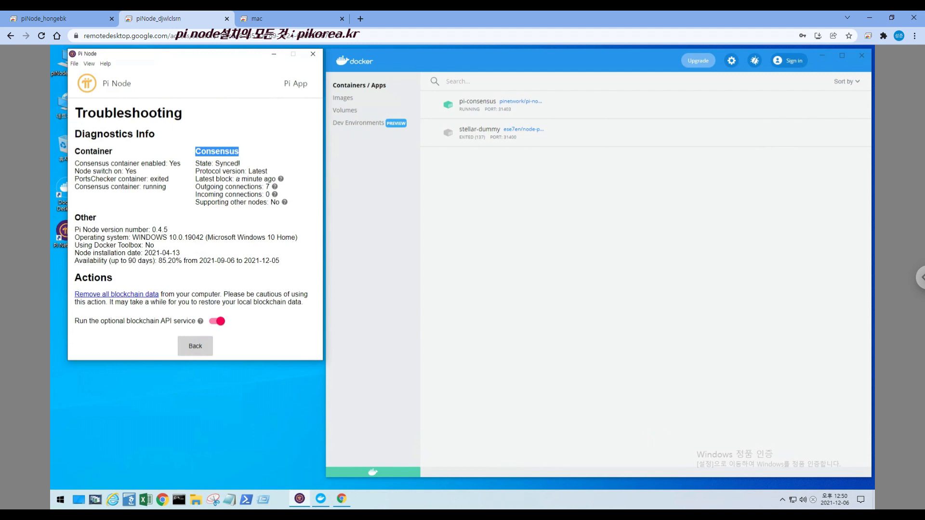
pyautogui.moveTo(275, 194)
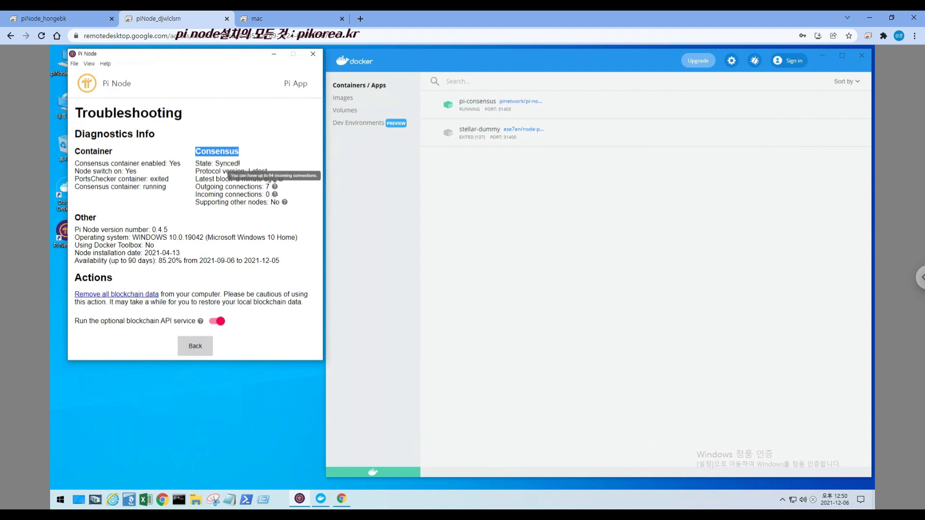
pyautogui.moveTo(270, 195); pyautogui.dragTo(198, 195)
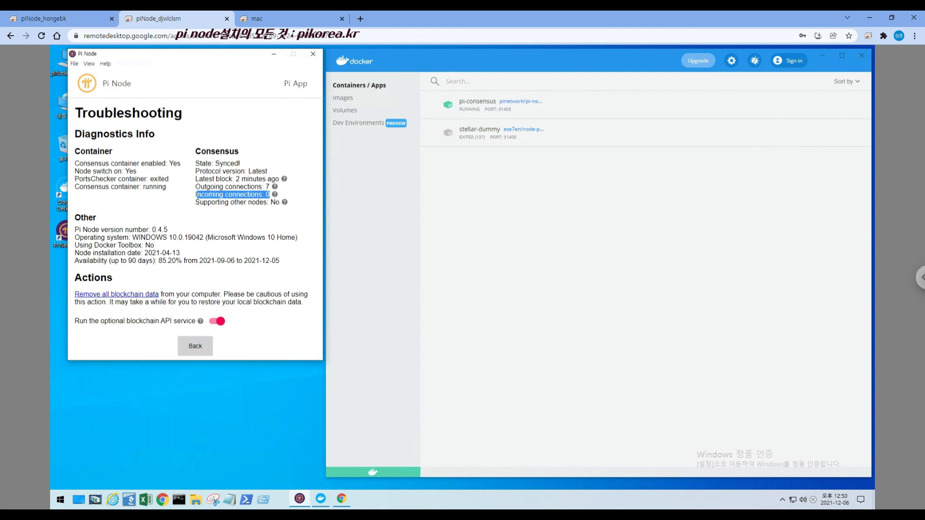
pyautogui.click(202, 202)
pyautogui.moveTo(280, 203); pyautogui.dragTo(195, 149)
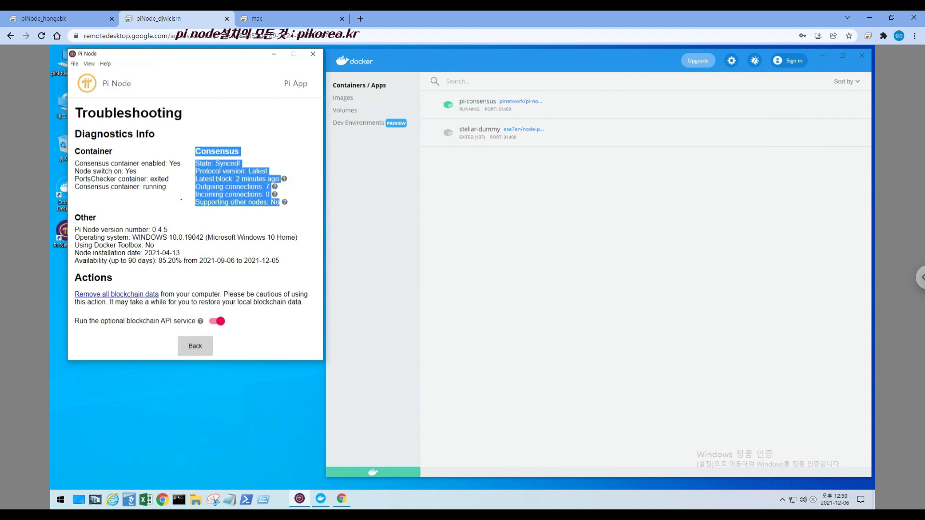
pyautogui.click(82, 25)
pyautogui.moveTo(191, 186); pyautogui.dragTo(285, 242)
pyautogui.click(262, 251)
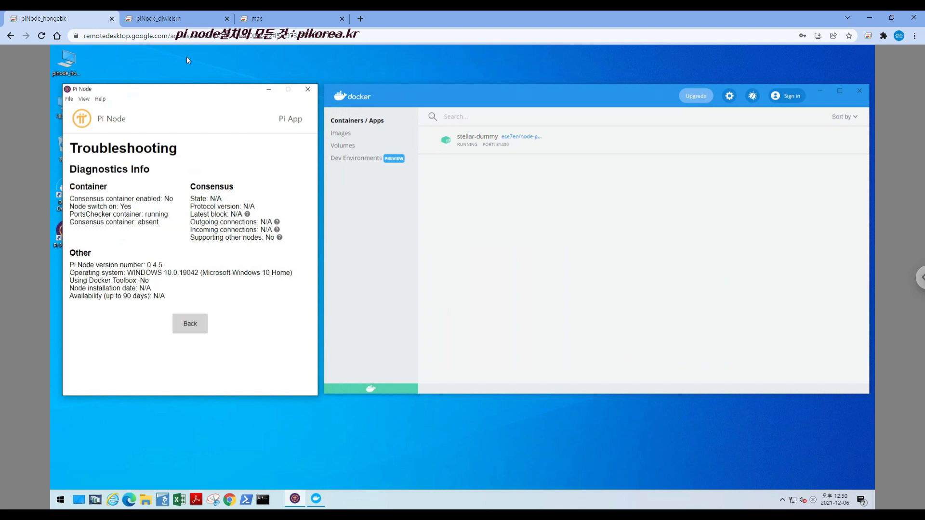
# Compare the node installation date, availability and Actions sections in Troubleshooting between the second and first remote PCs
pyautogui.click(178, 21)
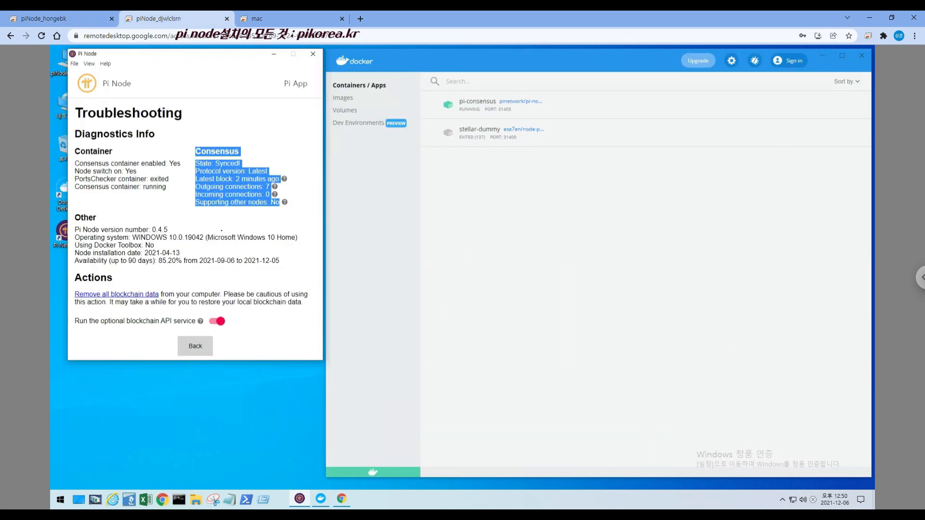
pyautogui.moveTo(74, 251); pyautogui.dragTo(282, 262)
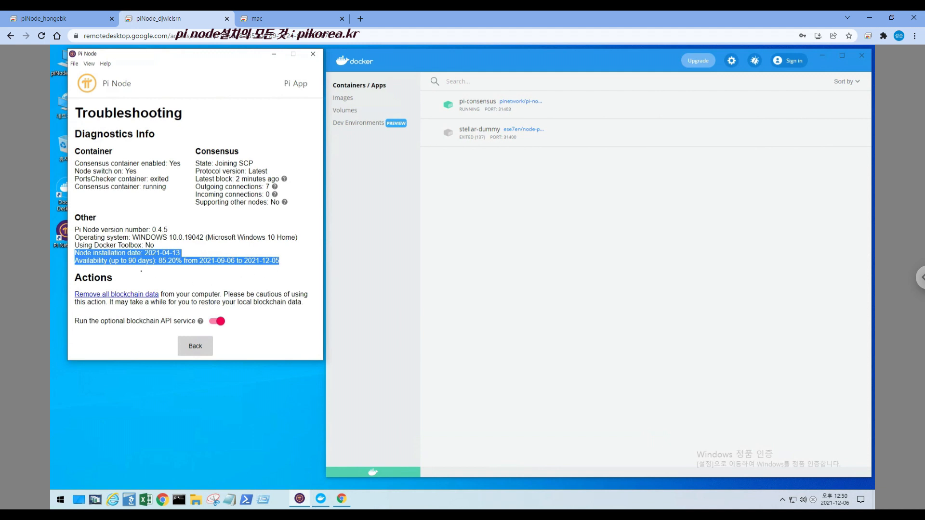
pyautogui.doubleClick(93, 278)
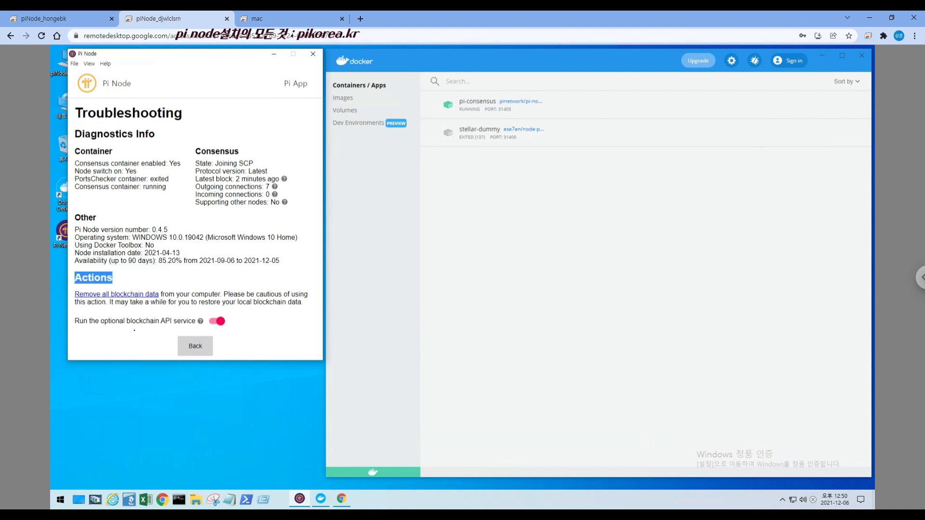
pyautogui.click(67, 18)
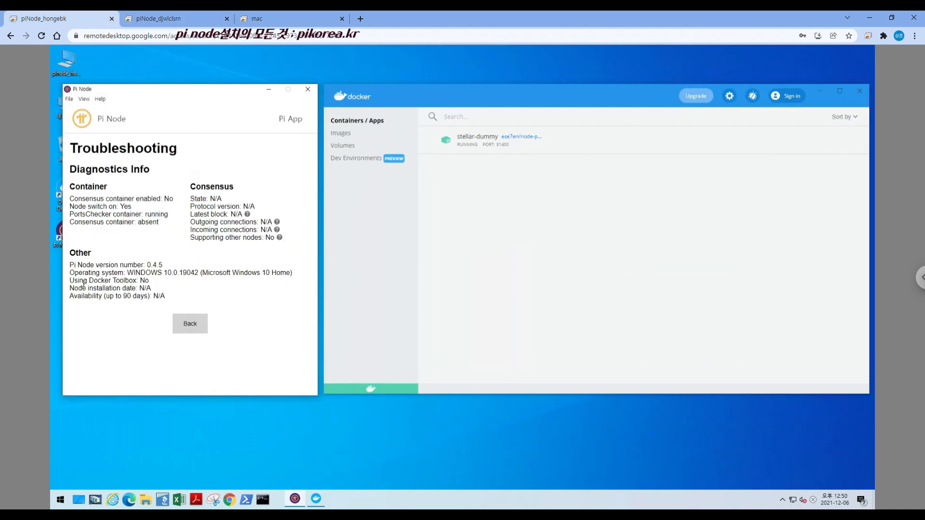
pyautogui.moveTo(70, 290); pyautogui.dragTo(171, 300)
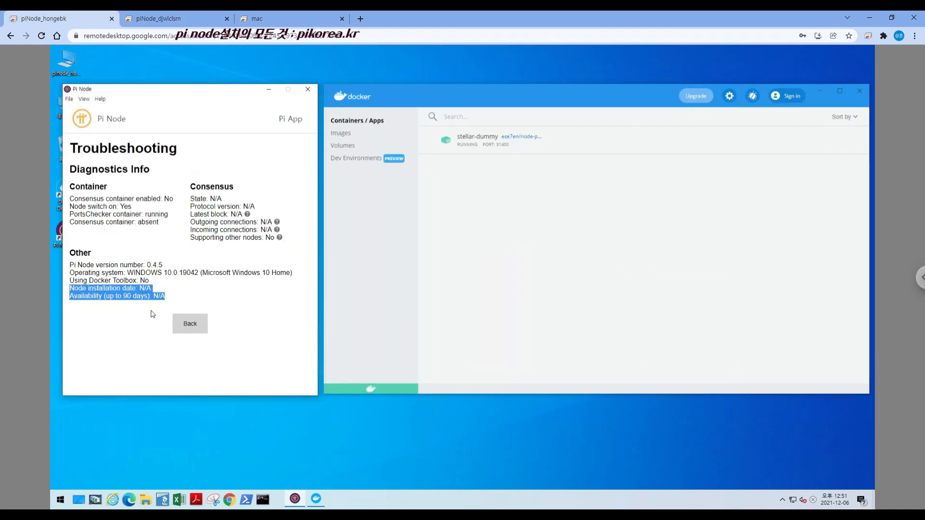
# On the second remote PC, check the blockchain API service option and examine the horizon entries in the pi-consensus container logs
pyautogui.click(151, 19)
pyautogui.moveTo(197, 322); pyautogui.dragTo(183, 322)
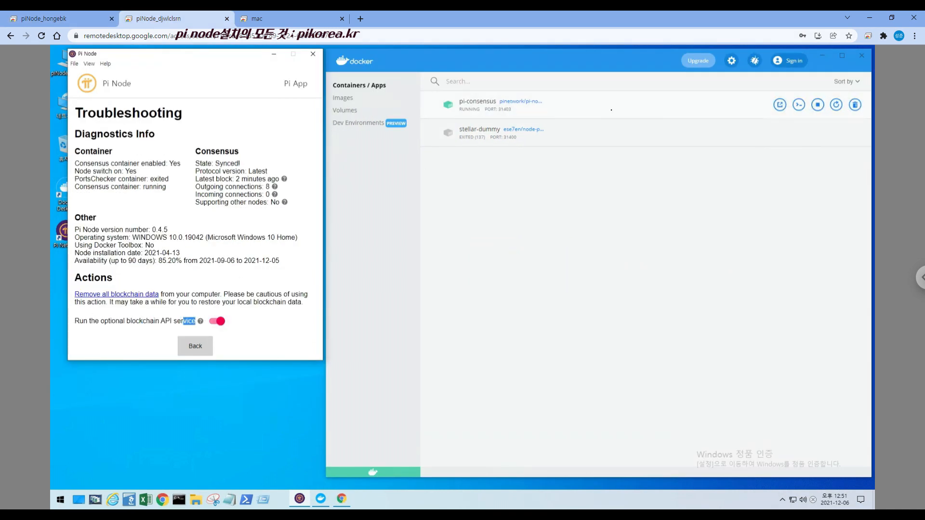
pyautogui.click(544, 116)
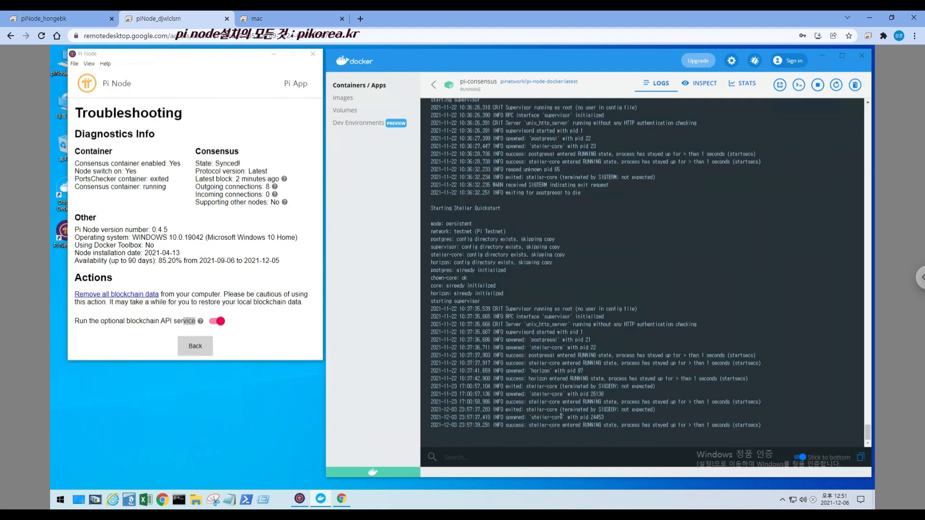
pyautogui.moveTo(529, 380); pyautogui.dragTo(755, 381)
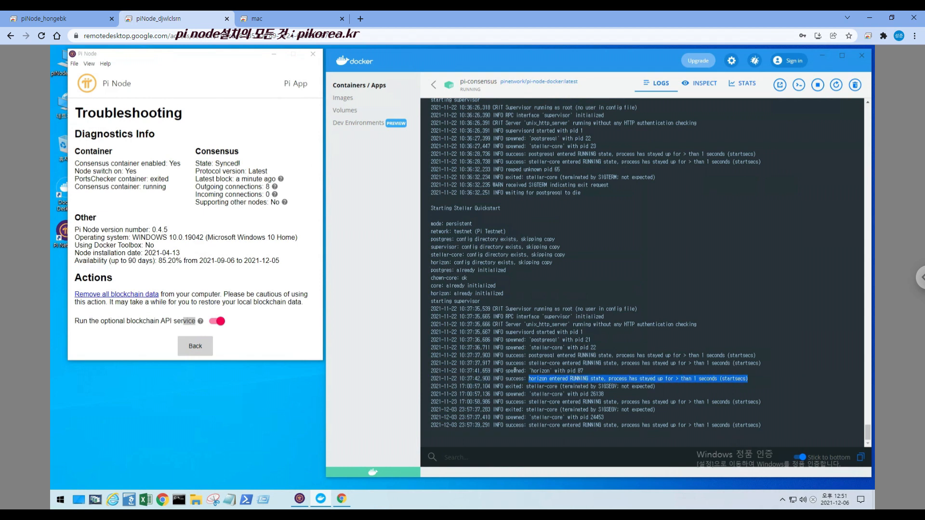
pyautogui.moveTo(431, 371); pyautogui.dragTo(763, 381)
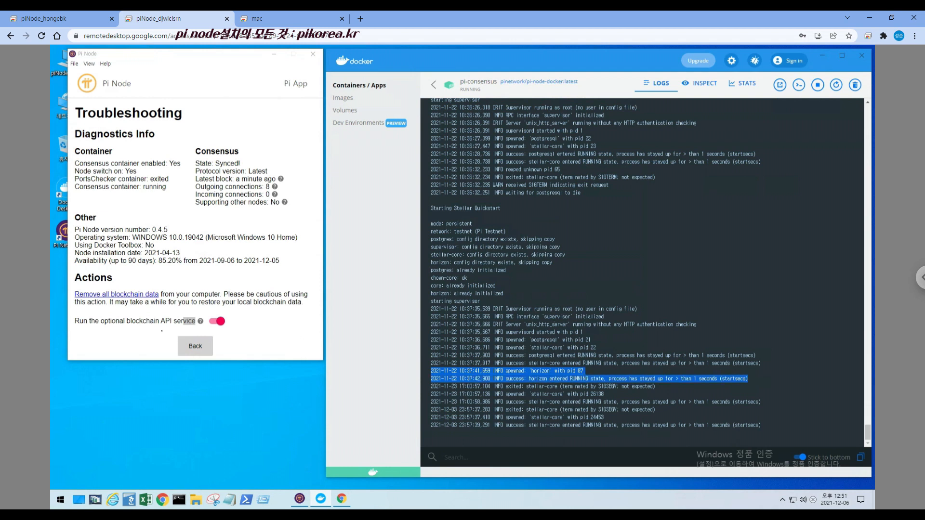
pyautogui.click(158, 335)
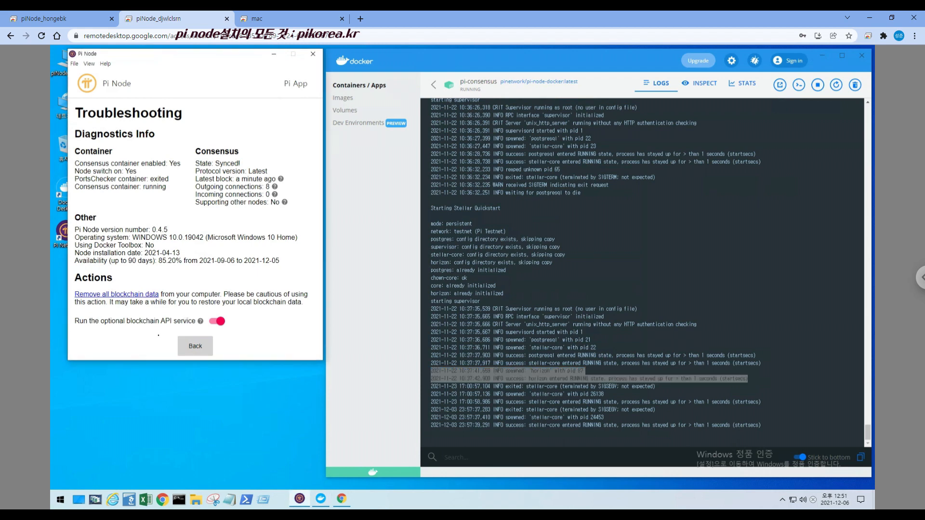
# Close the pi-consensus logs on the second remote PC and compare its Docker container list with the first remote PC's
pyautogui.click(76, 21)
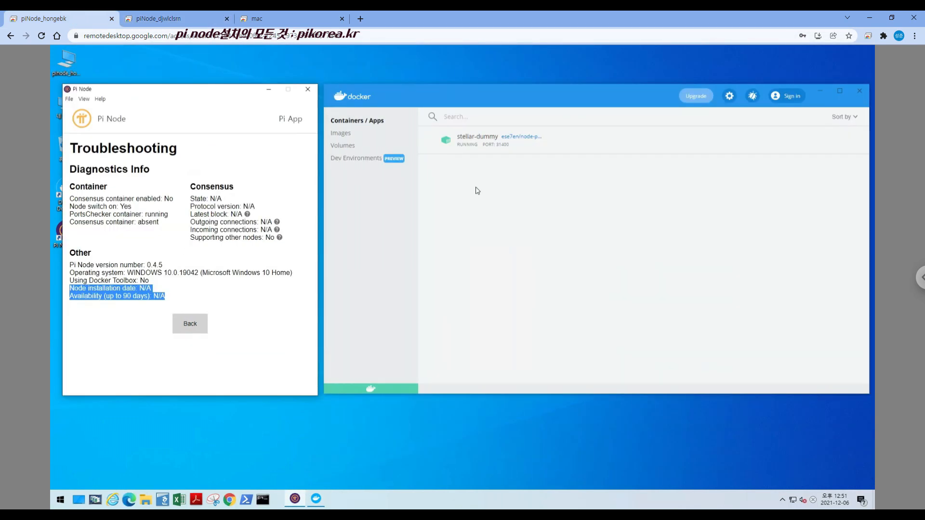
pyautogui.click(565, 146)
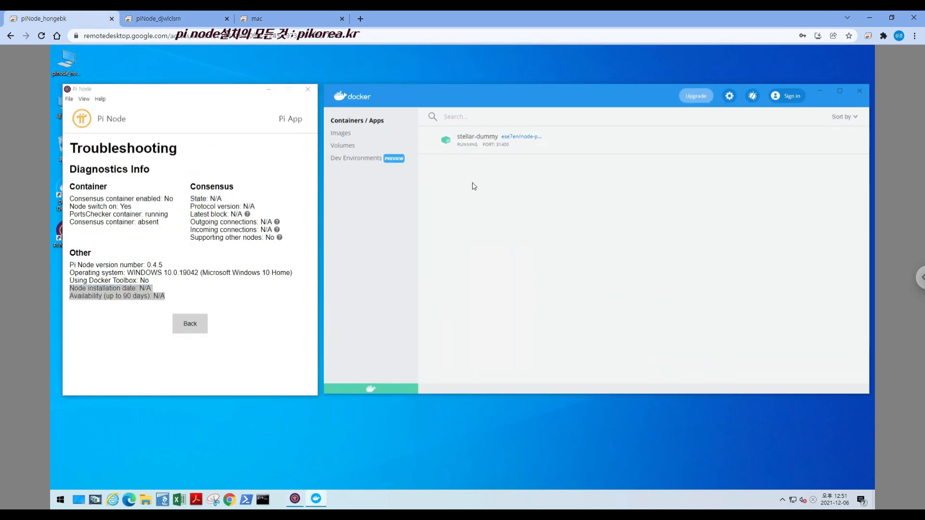
pyautogui.click(183, 18)
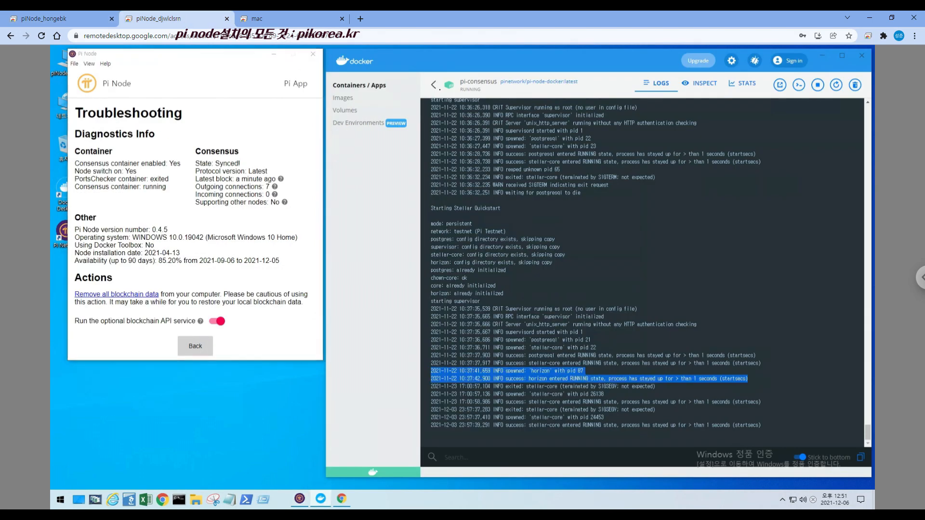
pyautogui.click(432, 85)
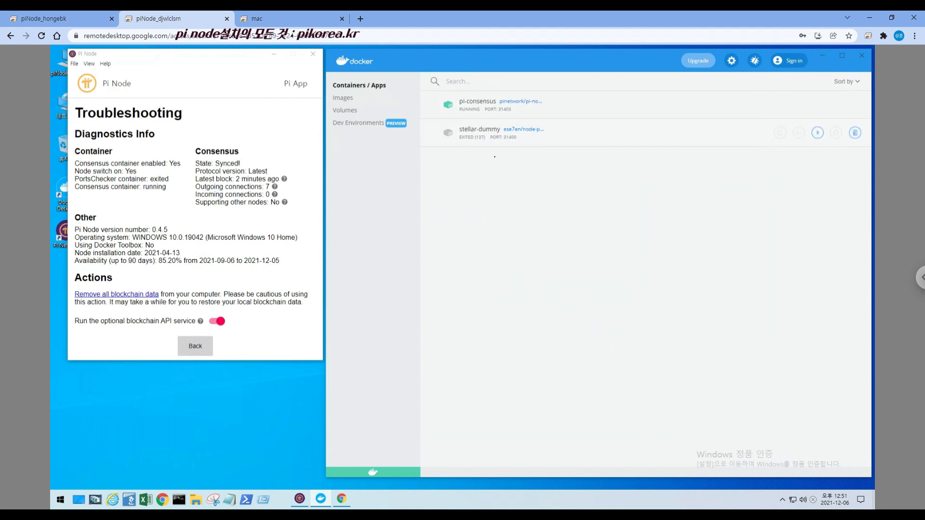
pyautogui.click(73, 19)
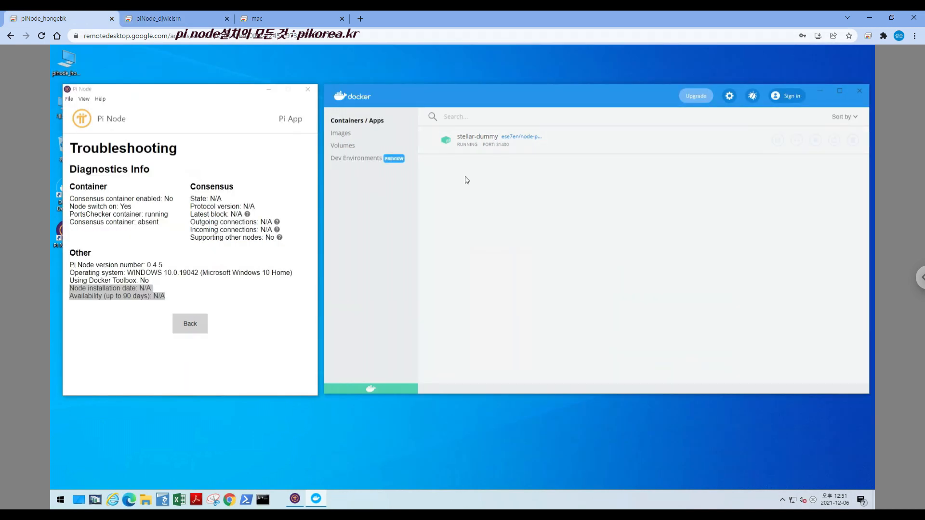
pyautogui.moveTo(505, 151)
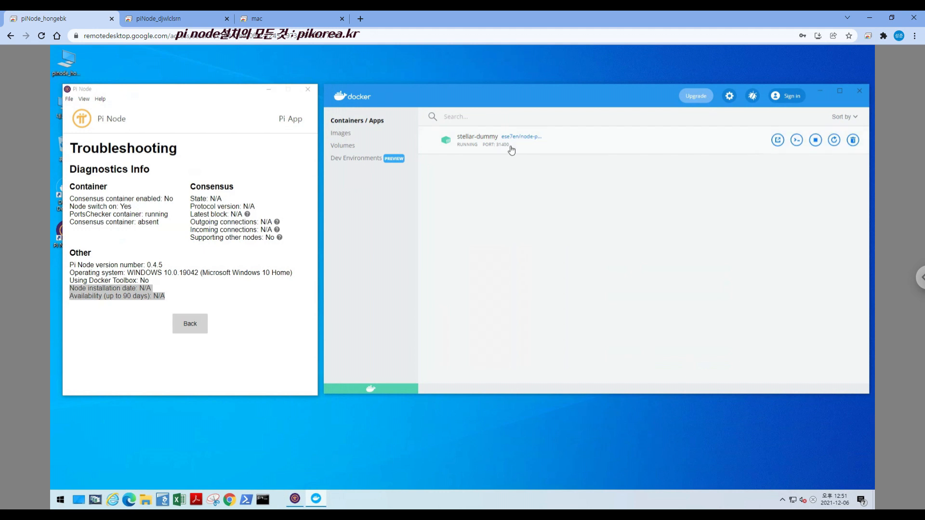
pyautogui.click(171, 18)
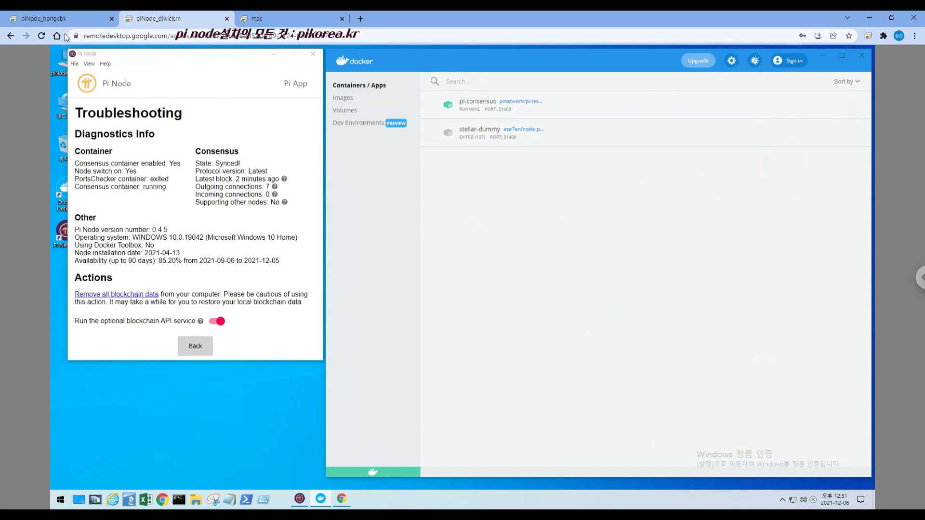
# Return to the first remote PC and show the local images in Docker
pyautogui.click(59, 21)
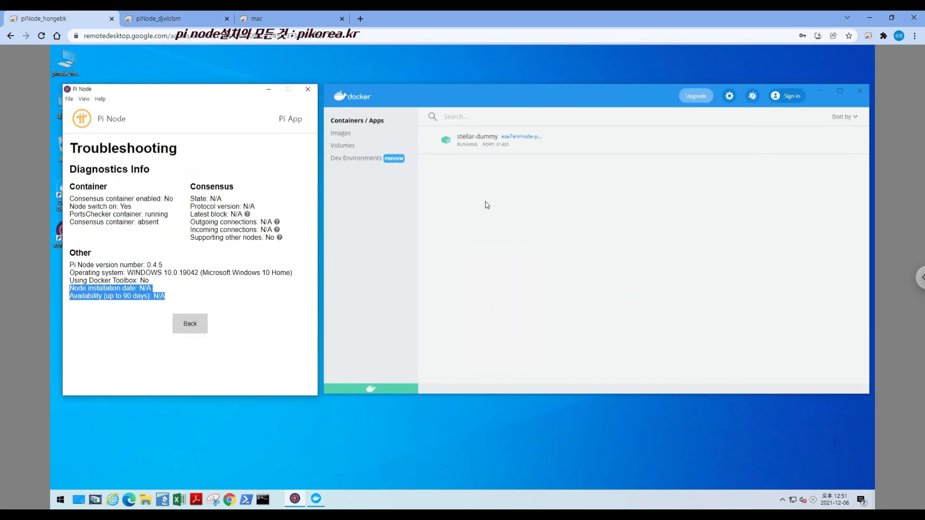
pyautogui.click(379, 150)
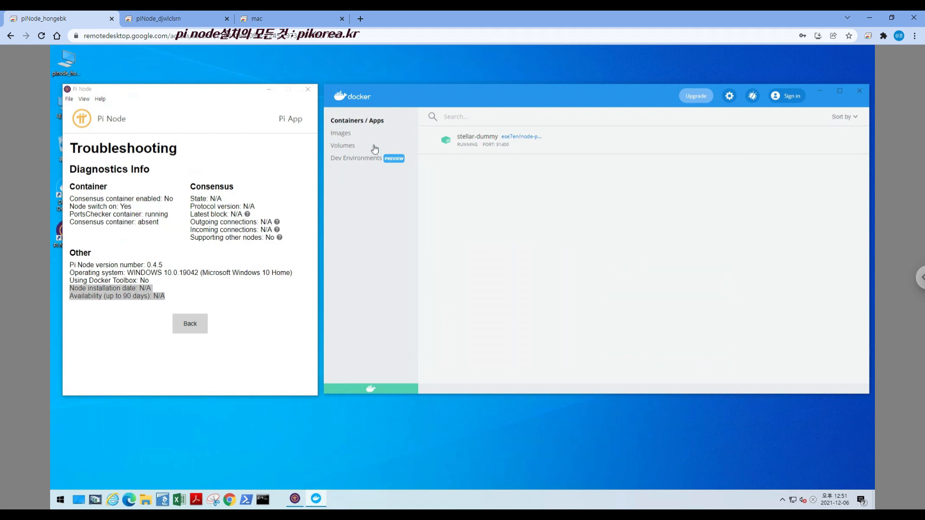
pyautogui.click(343, 133)
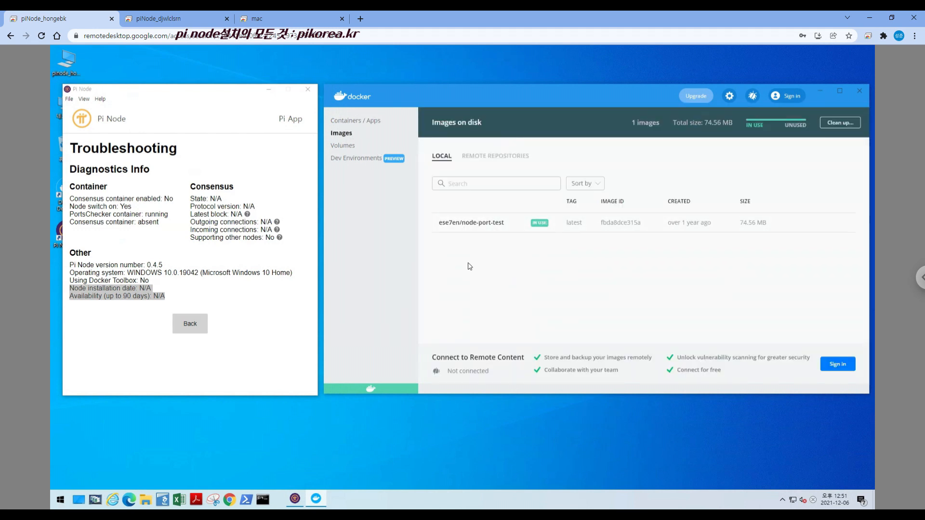
# Run PowerShell as administrator, execute "docker pull pinetwork/pi-node-docker" and arrange its window so Docker's image list stays in view
pyautogui.keyDown('shift'); pyautogui.rightClick(245, 499); pyautogui.keyUp('shift')
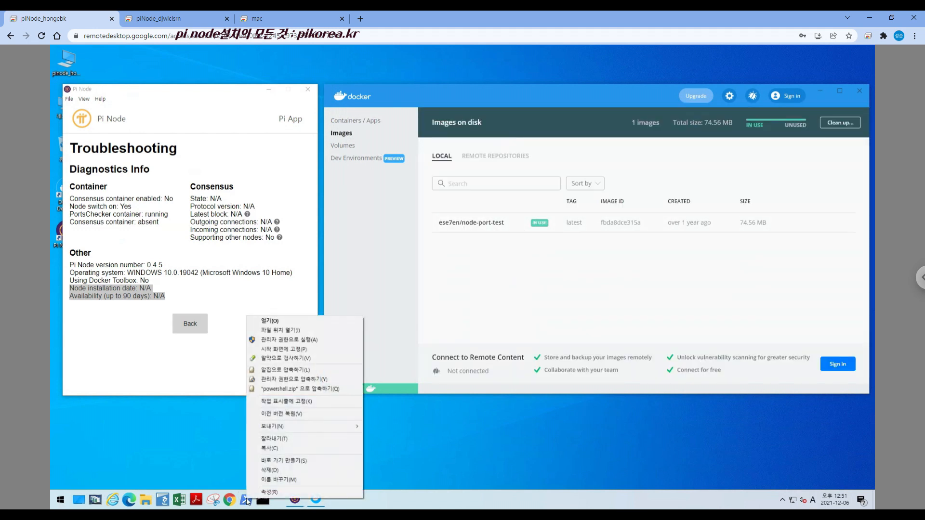
pyautogui.click(290, 340)
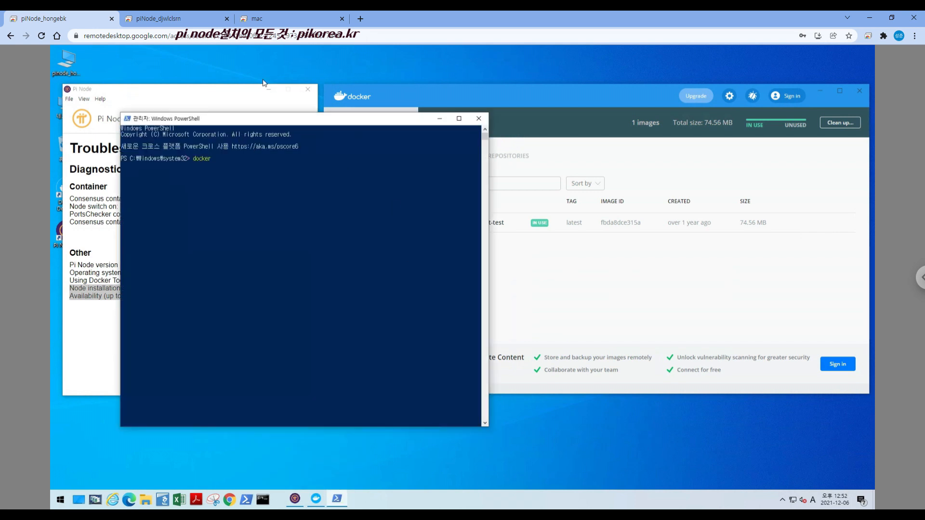
pyautogui.write('docker pull pinetwork/pi-node-docker')
pyautogui.press('Return')
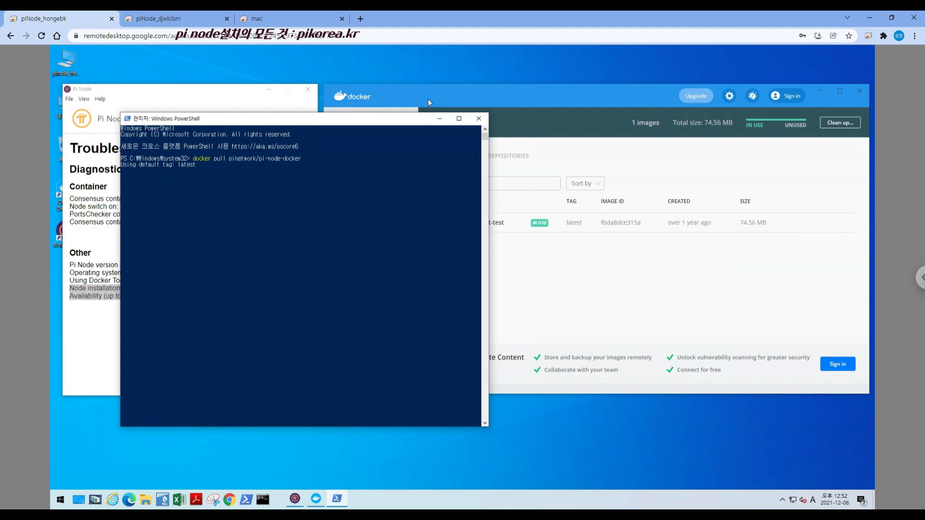
pyautogui.moveTo(393, 120); pyautogui.dragTo(347, 167)
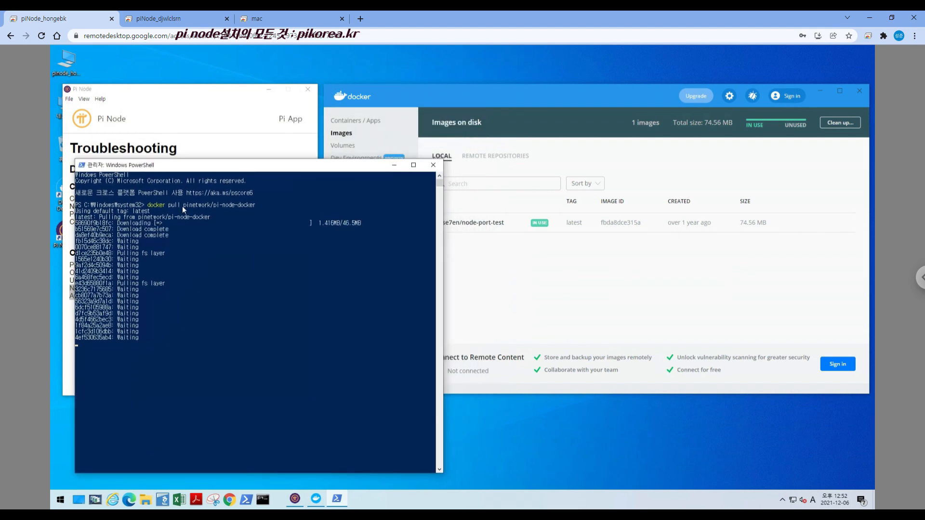
pyautogui.click(484, 93)
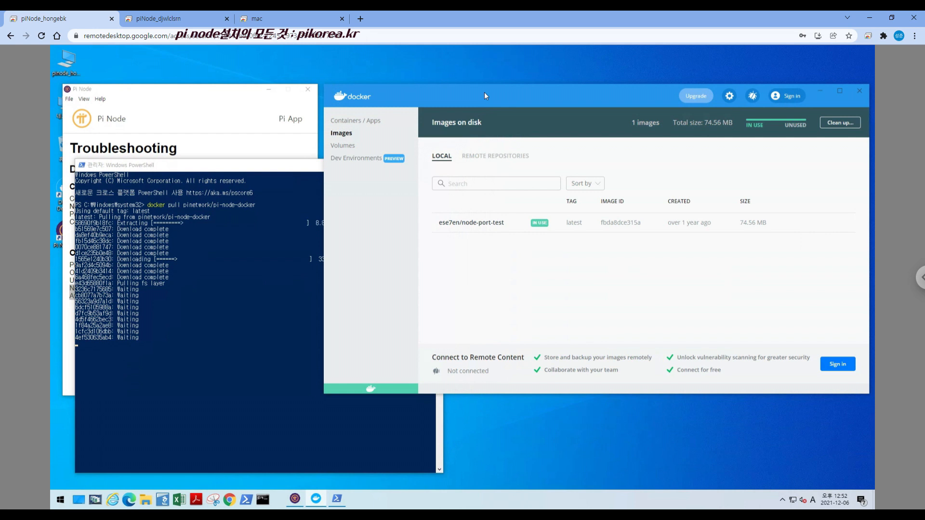
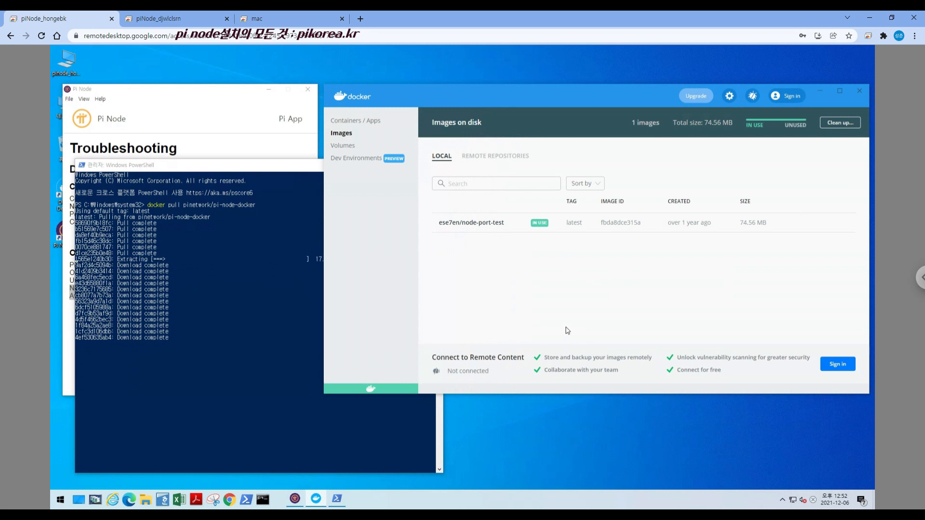
# On the second remote PC, compare the sizes of the two pi-node-docker images in Docker, then show its container list again
pyautogui.click(161, 20)
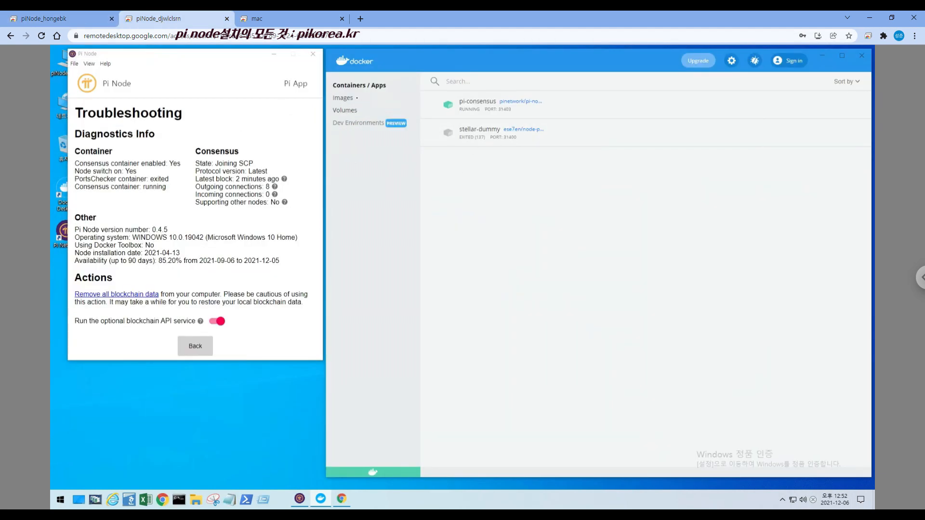
pyautogui.click(343, 98)
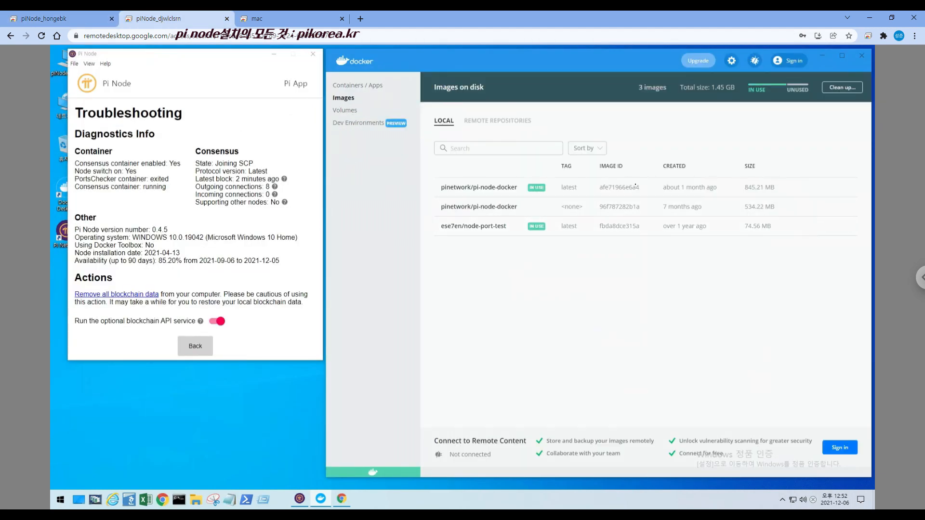
pyautogui.doubleClick(755, 207)
pyautogui.moveTo(773, 207); pyautogui.dragTo(776, 207)
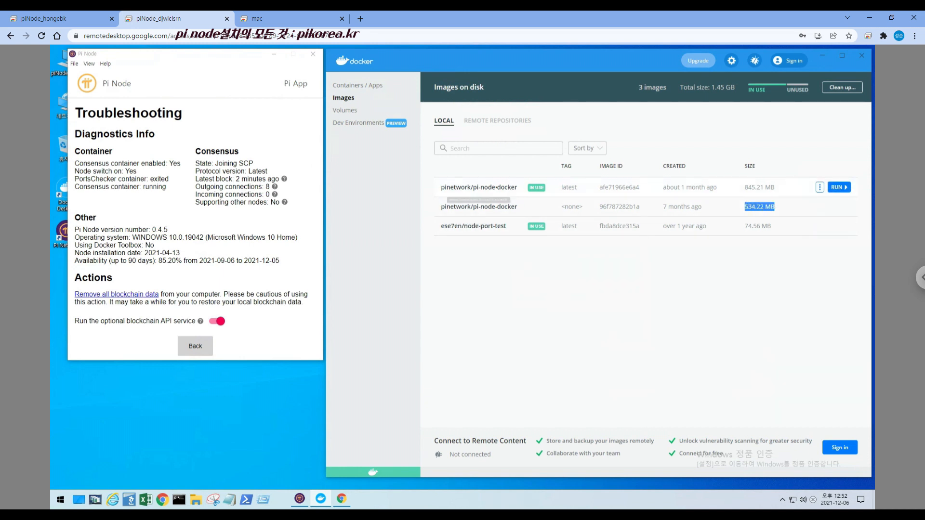
pyautogui.moveTo(440, 187); pyautogui.dragTo(537, 188)
pyautogui.moveTo(664, 189); pyautogui.dragTo(791, 190)
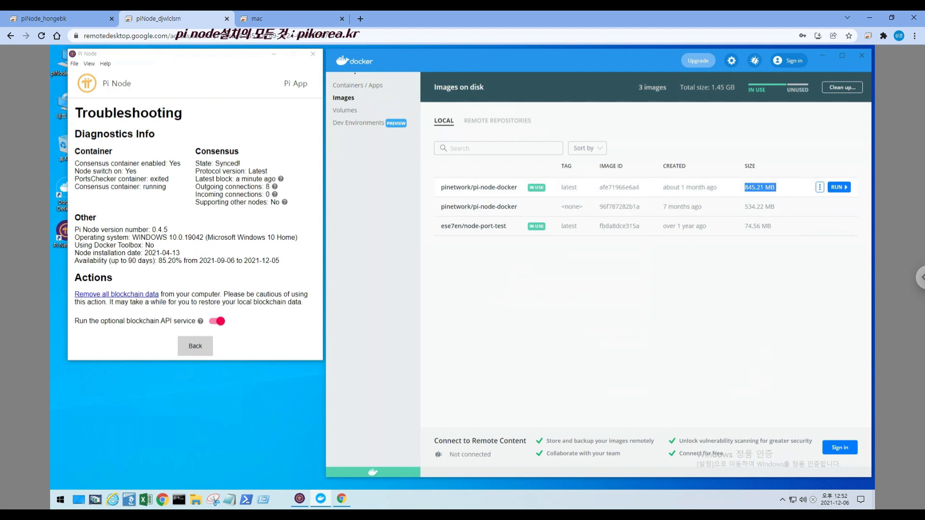
pyautogui.click(358, 85)
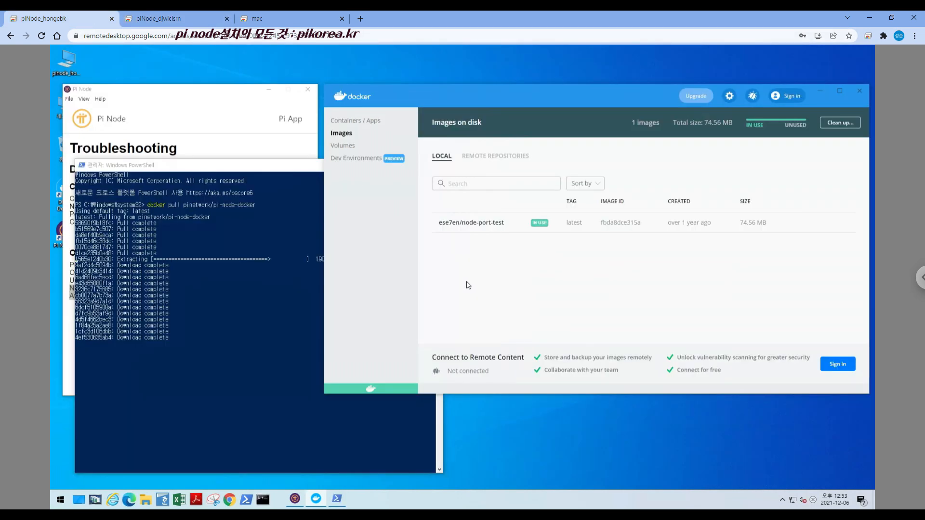
# Back on the first remote PC, check the PowerShell pull output and the size of the pi-node-docker image in Docker
pyautogui.click(241, 167)
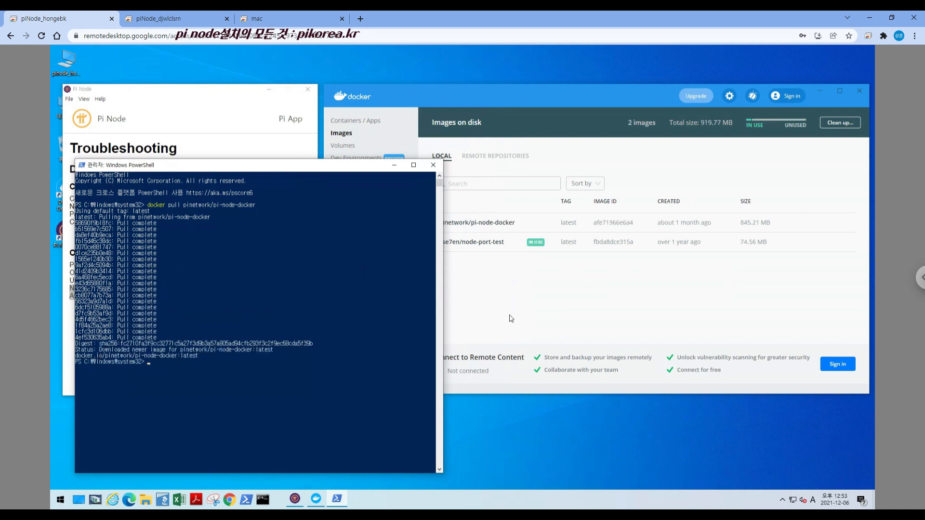
pyautogui.click(526, 101)
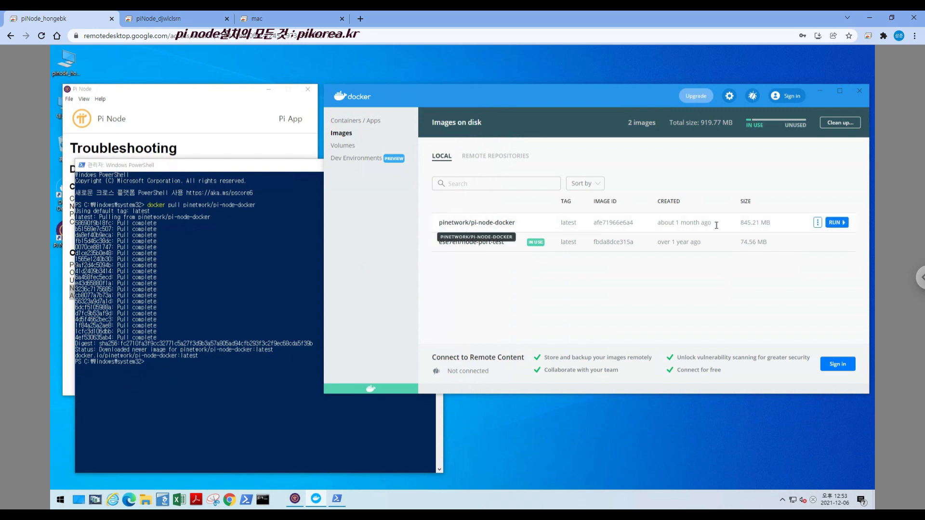
pyautogui.moveTo(668, 226); pyautogui.dragTo(800, 227)
# Start a new container from the pinetwork/pi-node-docker image, name it pi-persistent and add two extra volume rows
pyautogui.click(837, 222)
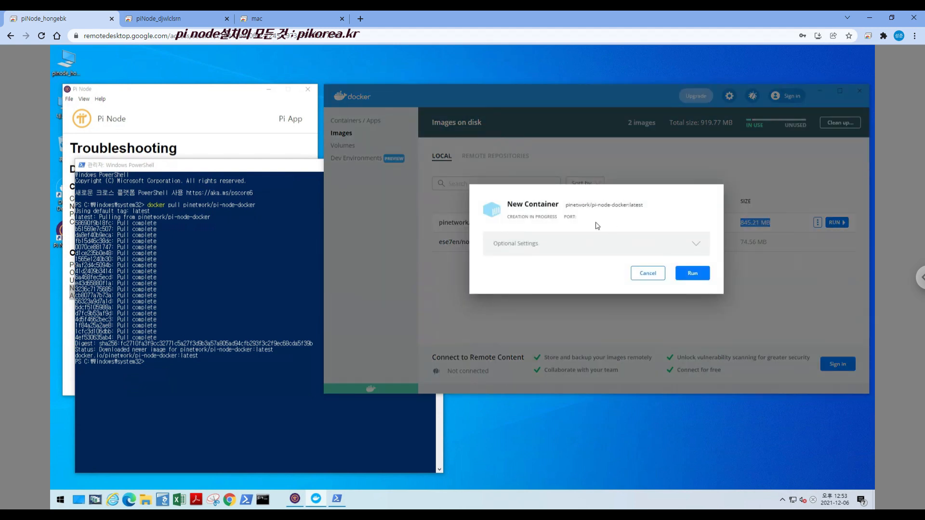
pyautogui.click(645, 244)
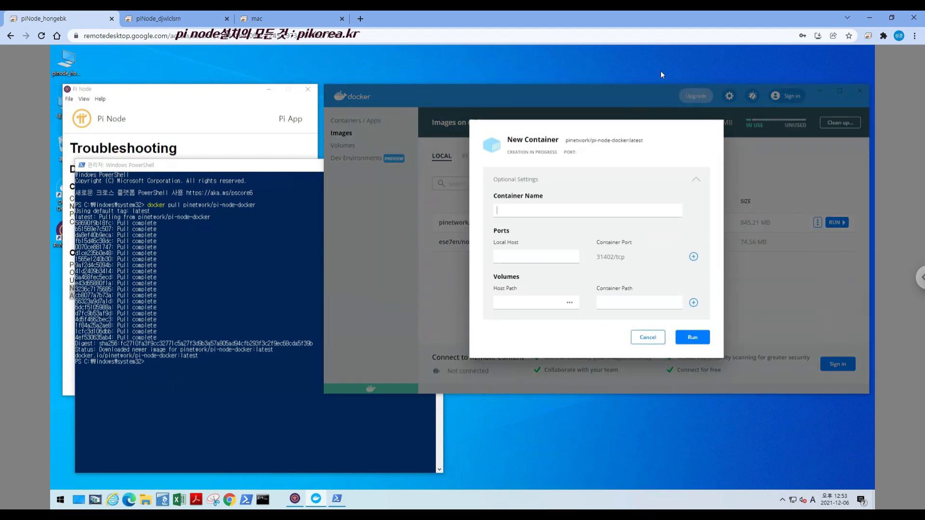
pyautogui.write('pi')
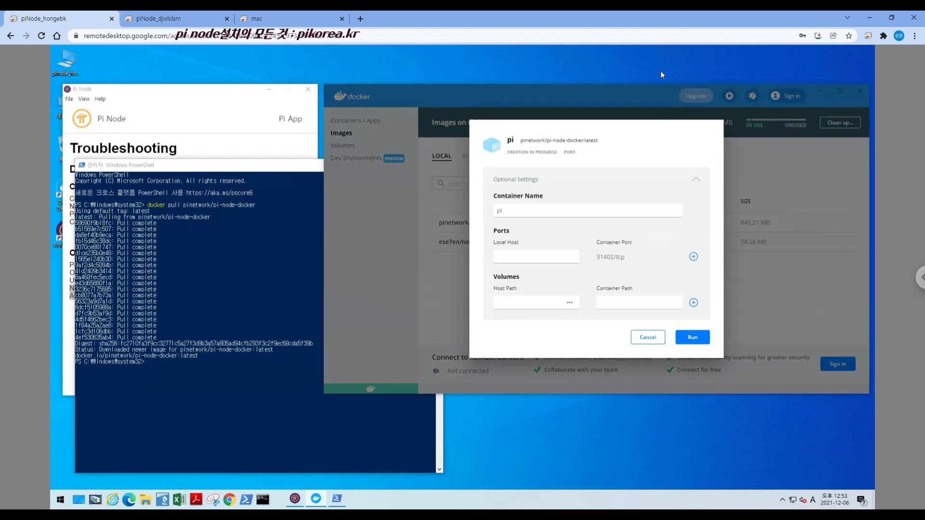
pyautogui.write('-persistent')
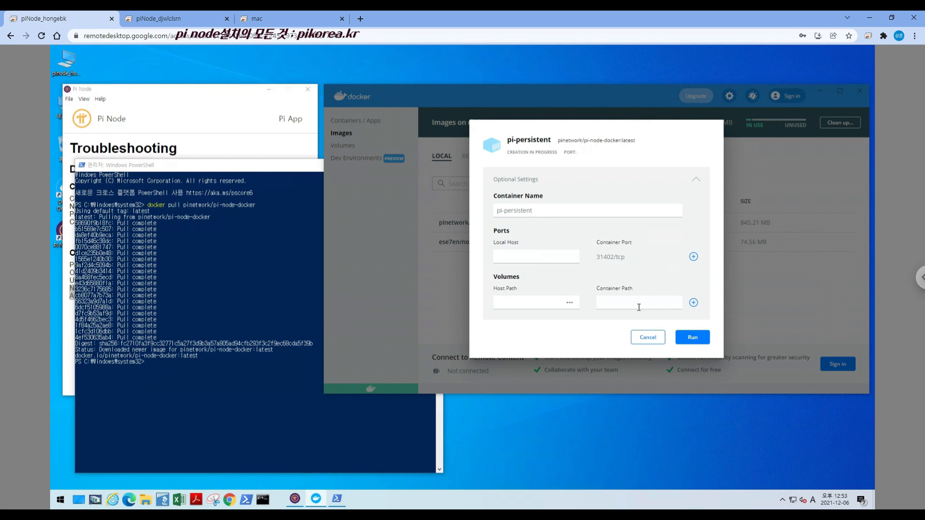
pyautogui.click(693, 303)
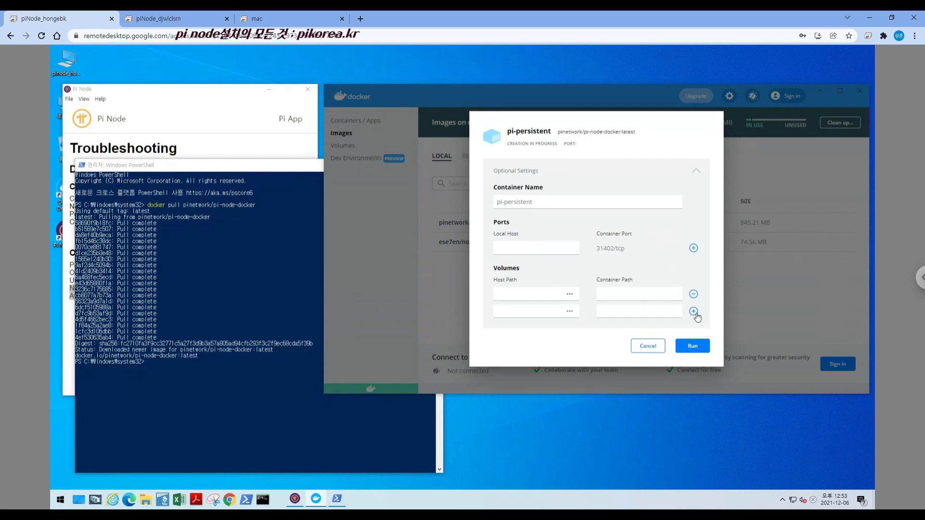
pyautogui.click(694, 313)
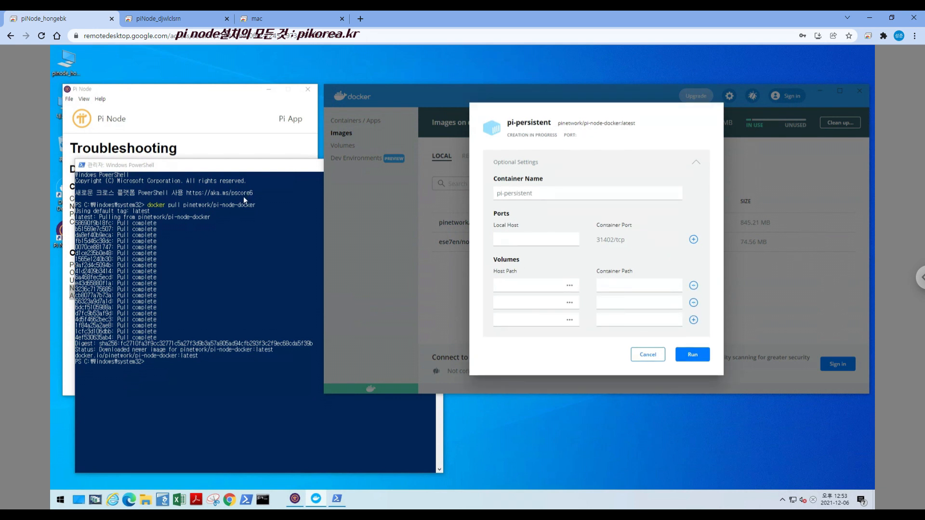
# Browse for the first volume's host path, going to C:\Users\desktop\AppData\Roaming\Pi Network\docker_volumes
pyautogui.click(192, 68)
pyautogui.write('c:₩')
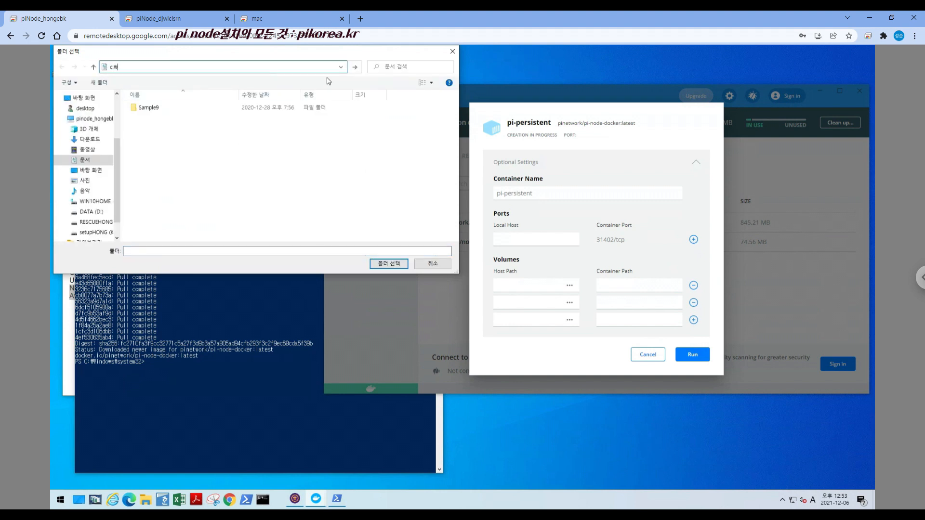
pyautogui.write(':\\users')
pyautogui.write('\\')
pyautogui.write('d')
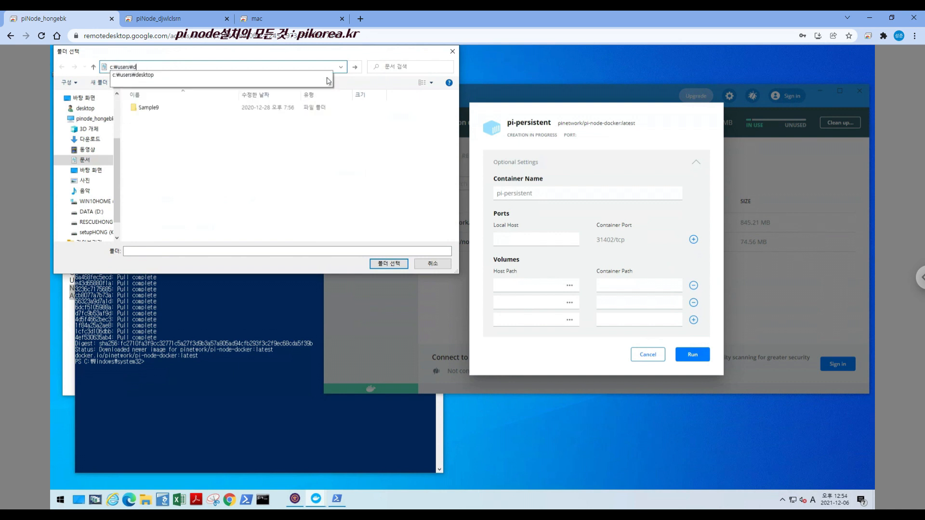
pyautogui.write('esktop')
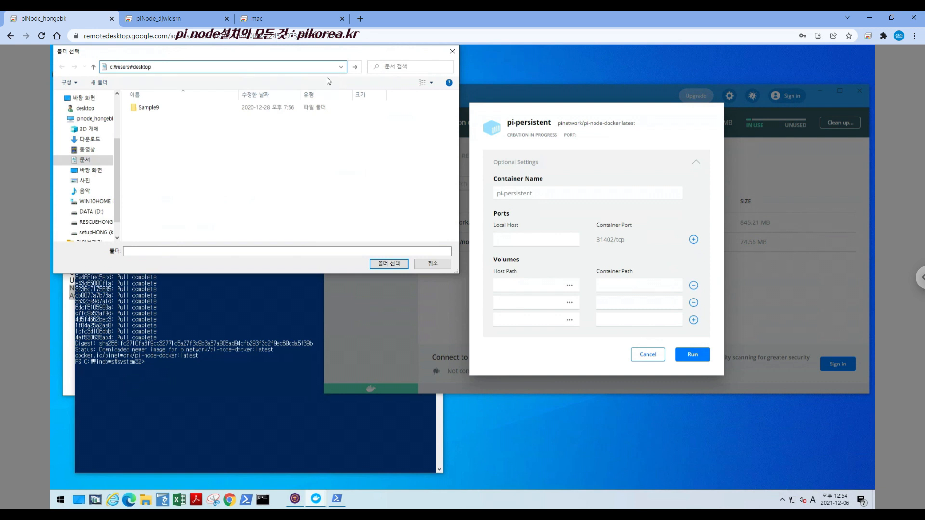
pyautogui.write('\\app')
pyautogui.write('data\\')
pyautogui.press('Down')
pyautogui.press('Down')
pyautogui.press('Down')
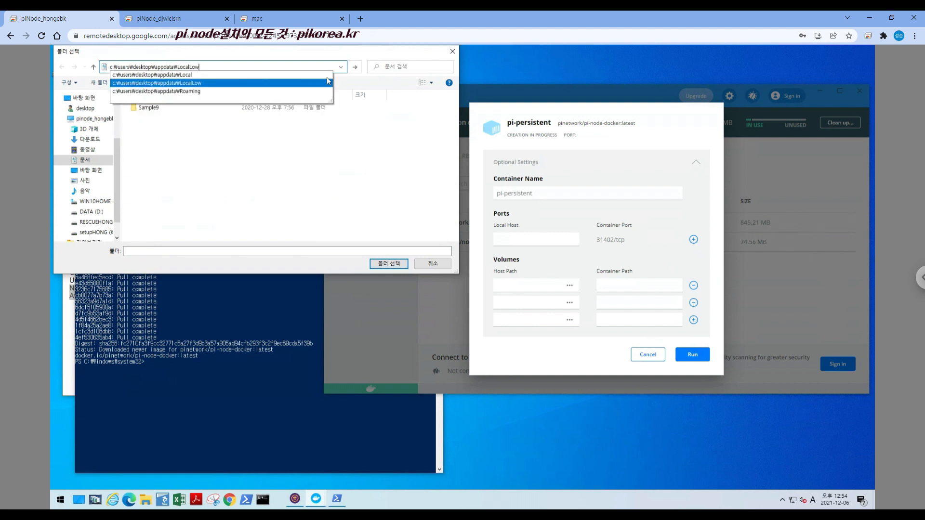
pyautogui.write('\\')
pyautogui.press('Down')
pyautogui.press('Down')
pyautogui.press('Down')
pyautogui.press('Down')
pyautogui.press('Down')
pyautogui.press('Down')
pyautogui.press('Down')
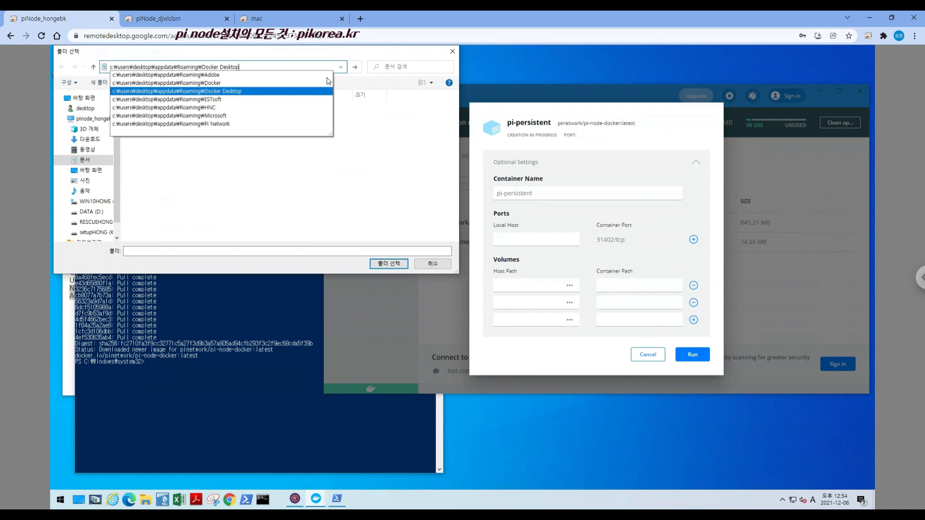
pyautogui.write('\\')
pyautogui.press('Down')
pyautogui.press('Down')
pyautogui.press('Down')
pyautogui.press('Down')
pyautogui.press('Down')
pyautogui.press('Down')
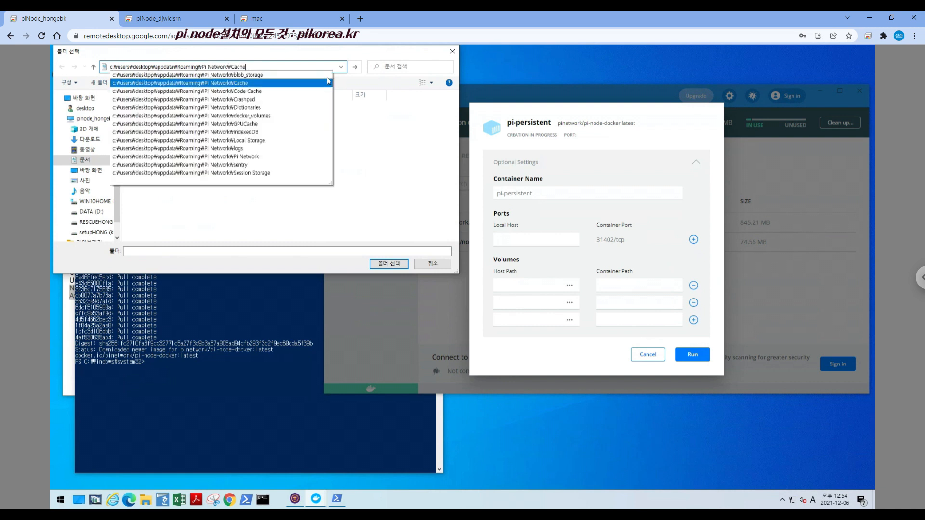
pyautogui.press('Return')
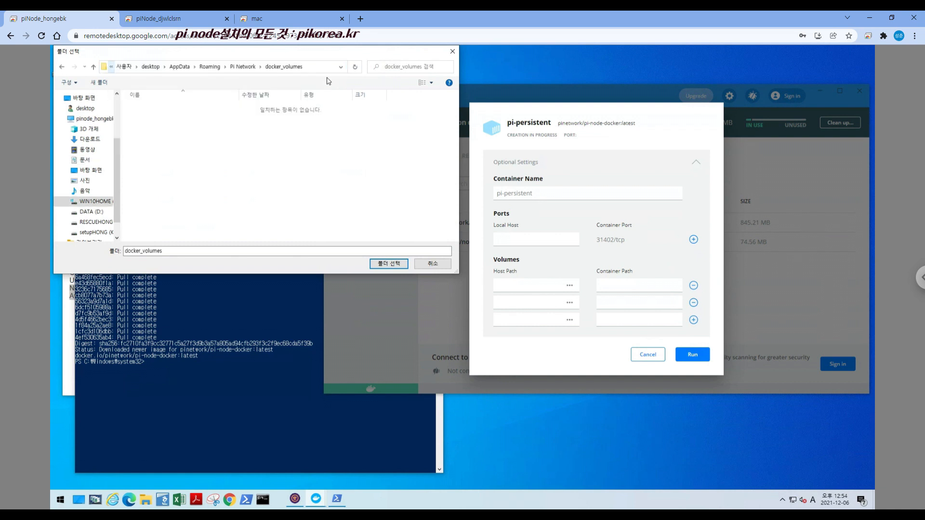
pyautogui.click(312, 68)
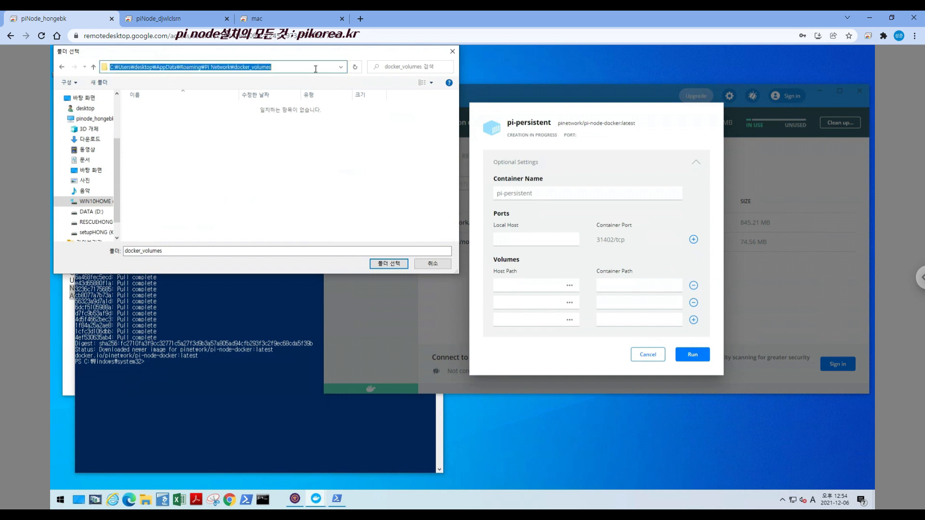
pyautogui.click(219, 128)
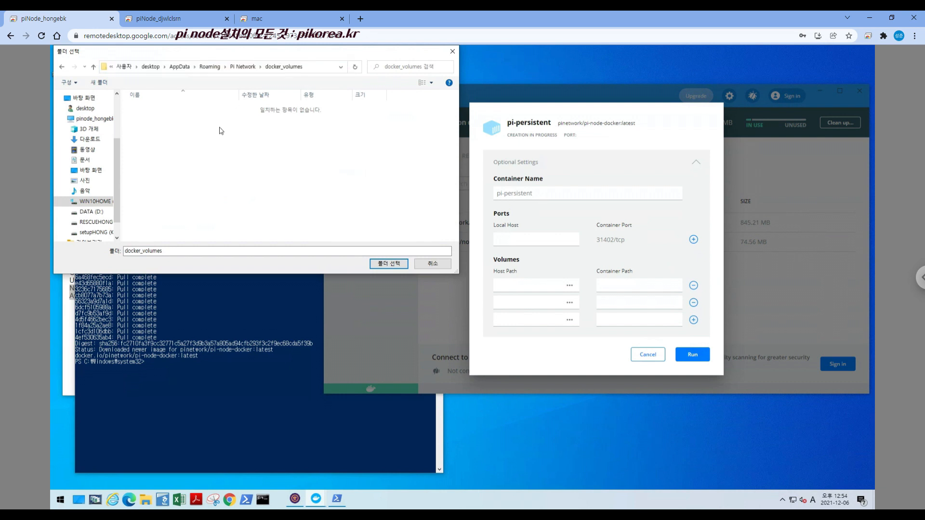
# Create a new folder inside docker_volumes and duplicate it twice
pyautogui.rightClick(219, 128)
pyautogui.click(246, 136)
pyautogui.click(170, 121)
pyautogui.click(148, 110)
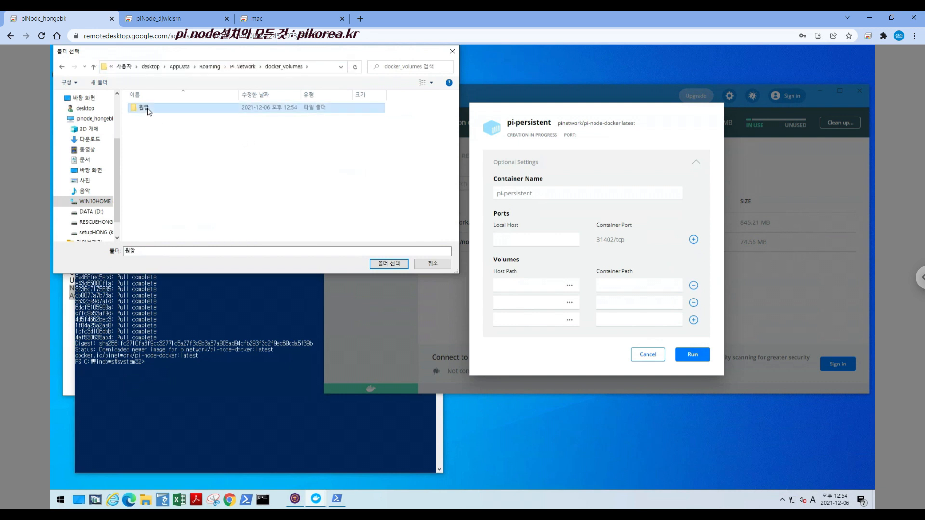
pyautogui.click(158, 133)
pyautogui.hotkey('ctrl', 'v')
pyautogui.hotkey('ctrl', 'v')
# Rename the three folders in docker_volumes to history, stellar and supervisor_logs
pyautogui.click(176, 106)
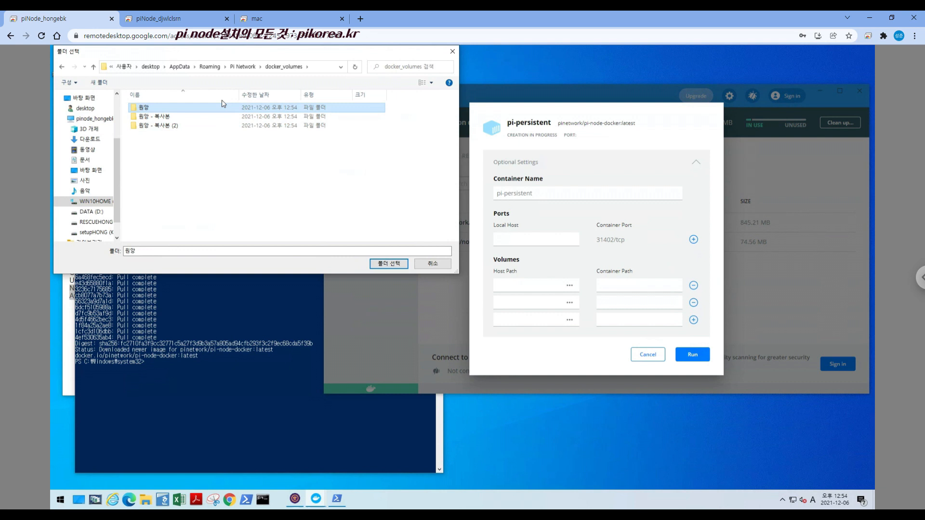
pyautogui.press('F2')
pyautogui.write('history')
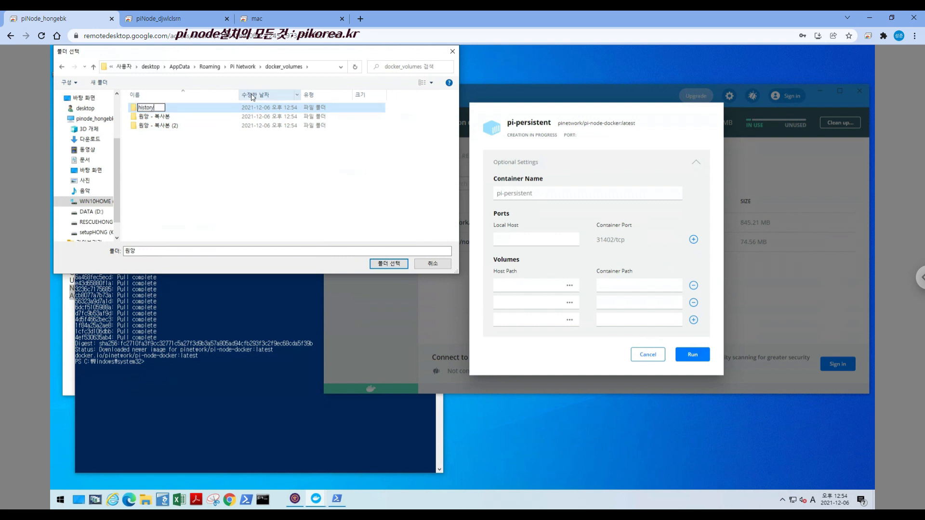
pyautogui.press('Tab')
pyautogui.write('stellar')
pyautogui.press('Tab')
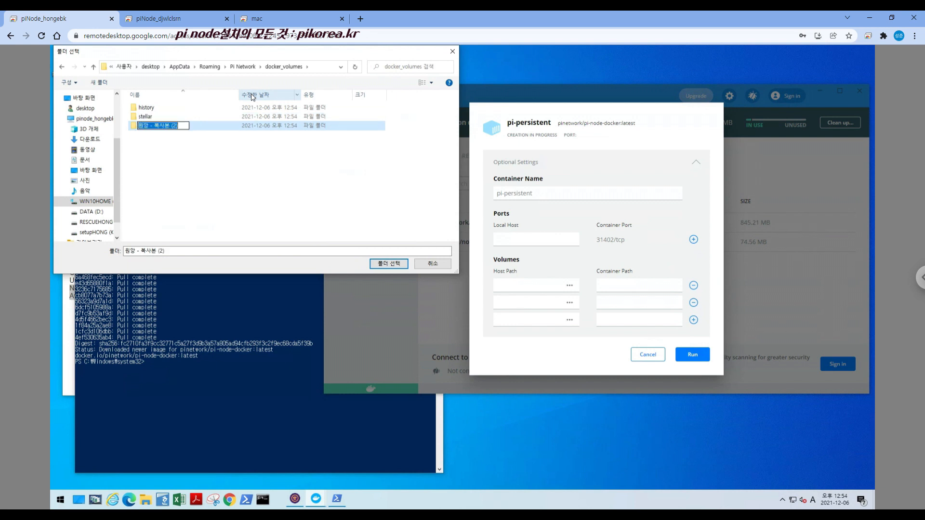
pyautogui.write('uupervisor_logs')
pyautogui.press('Return')
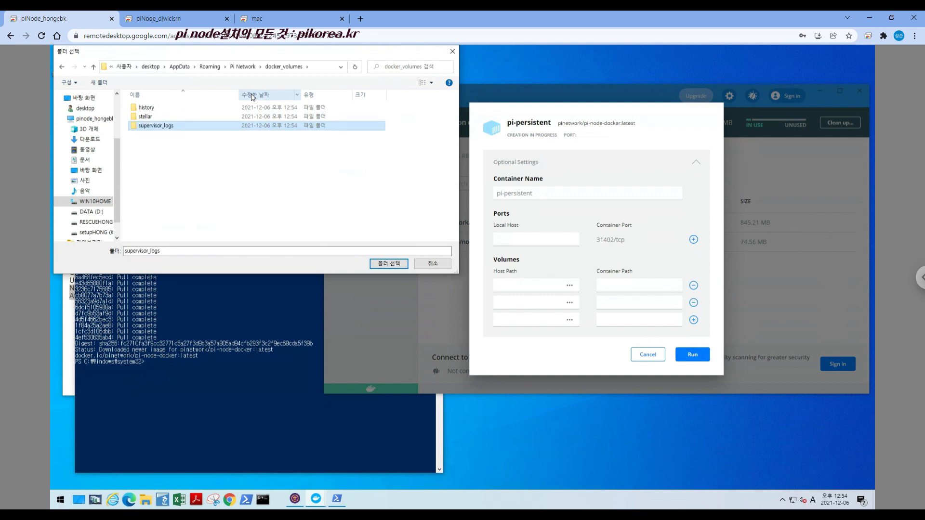
# Set the first volume's host path to the history folder and the second volume's to the stellar folder
pyautogui.click(253, 194)
pyautogui.click(155, 108)
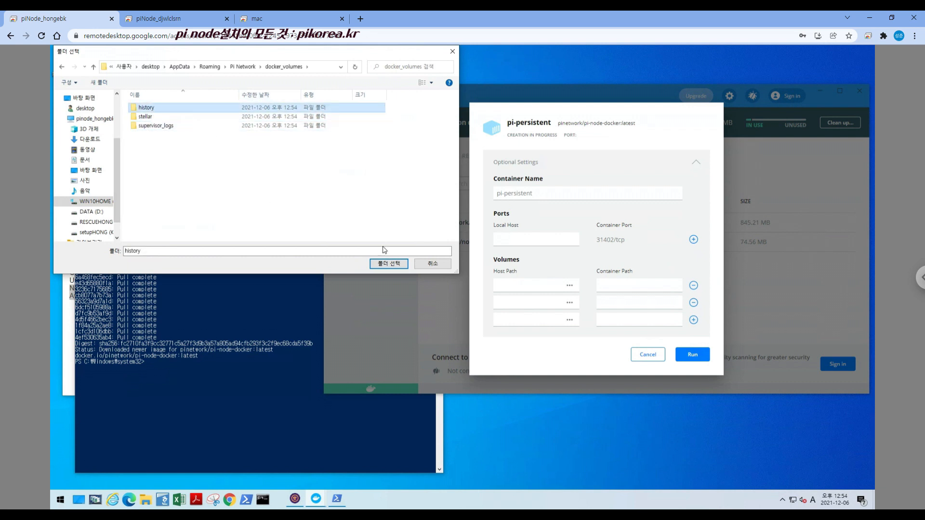
pyautogui.click(385, 264)
pyautogui.click(570, 303)
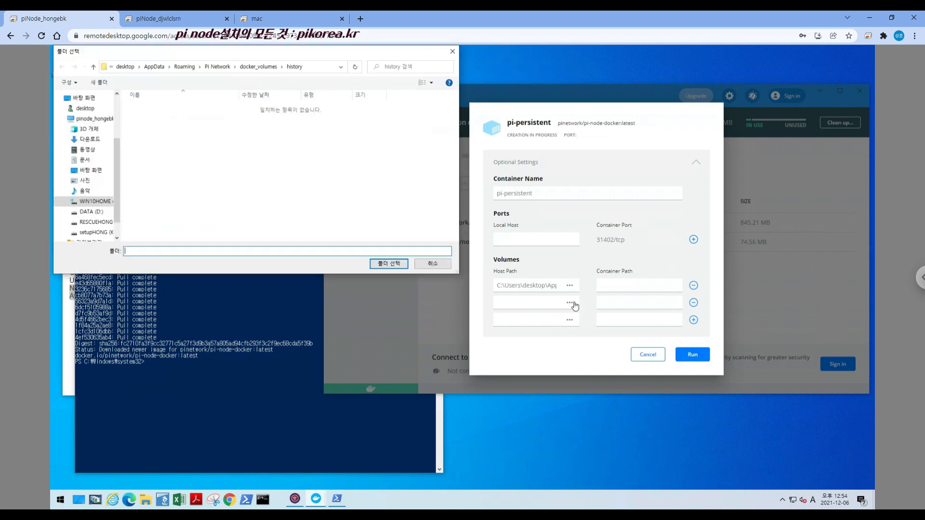
pyautogui.click(257, 67)
pyautogui.click(149, 121)
pyautogui.click(388, 264)
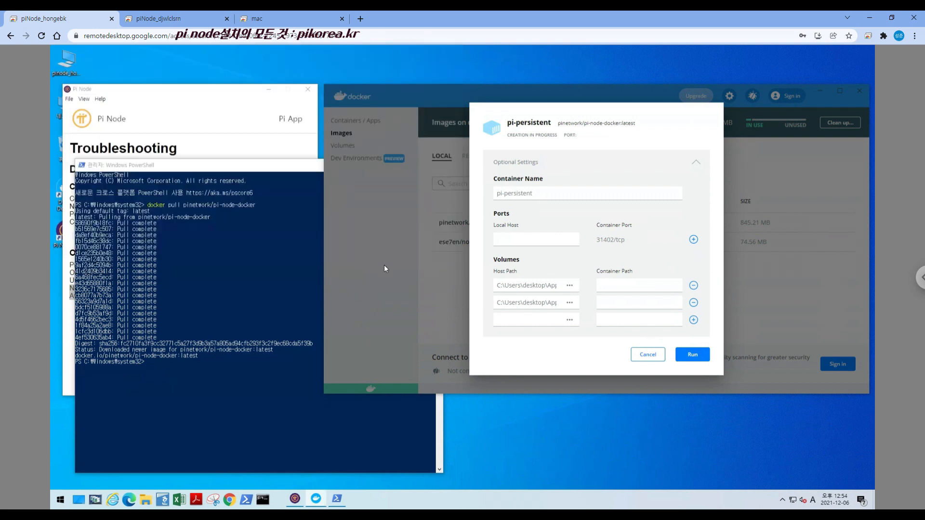
# Set the third volume's host path to the supervisor_logs folder in docker_volumes
pyautogui.click(570, 320)
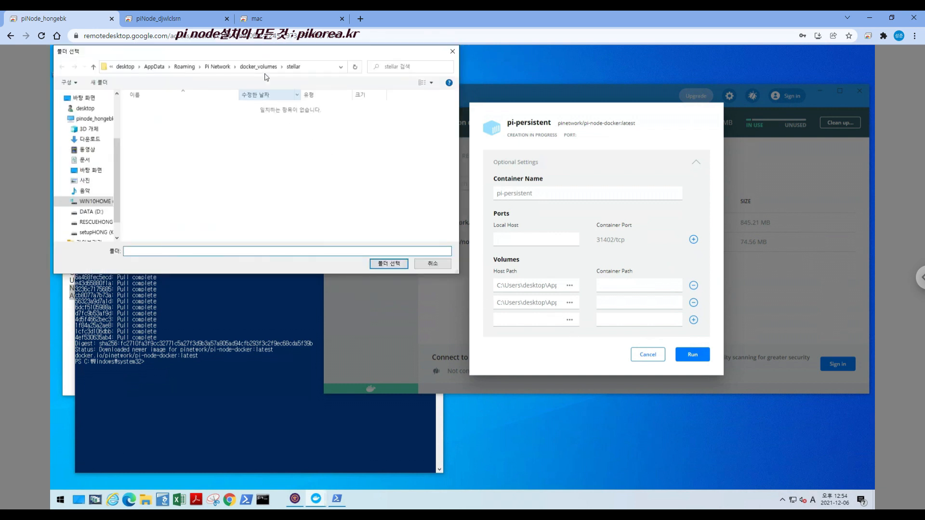
pyautogui.click(251, 67)
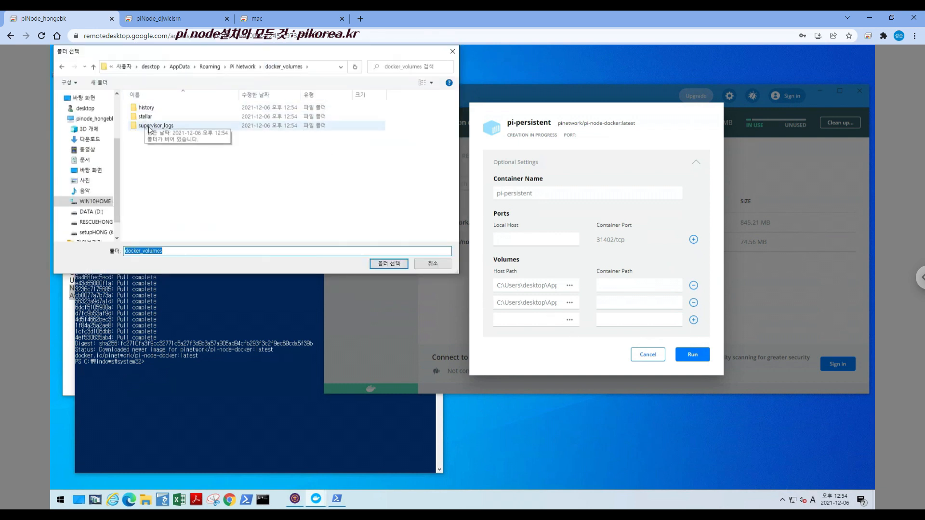
pyautogui.click(155, 126)
pyautogui.click(388, 264)
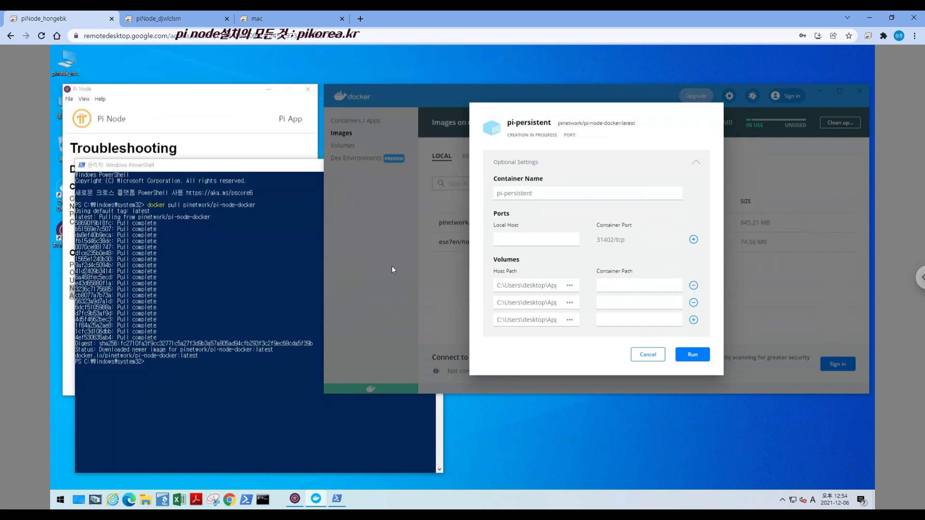
# Set the volumes' container paths to /history, /opt/stellar and /var/log/supervisor in order, and run the pi-persistent container
pyautogui.click(613, 289)
pyautogui.write('/history')
pyautogui.press('Tab')
pyautogui.press('Tab')
pyautogui.write('/opt/stellar')
pyautogui.press('Tab')
pyautogui.press('Tab')
pyautogui.write('/var/log/superviosr')
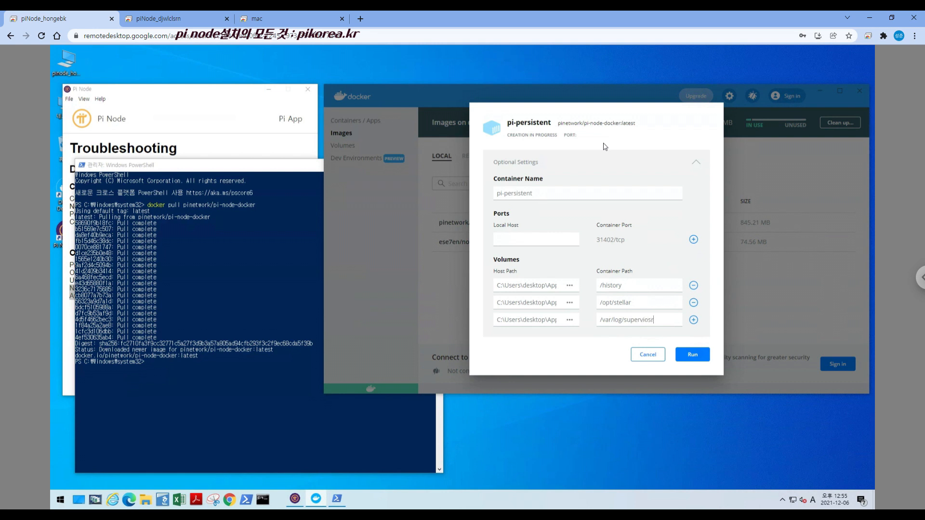
pyautogui.press('BackSpace')
pyautogui.press('BackSpace')
pyautogui.write('sor')
pyautogui.click(691, 356)
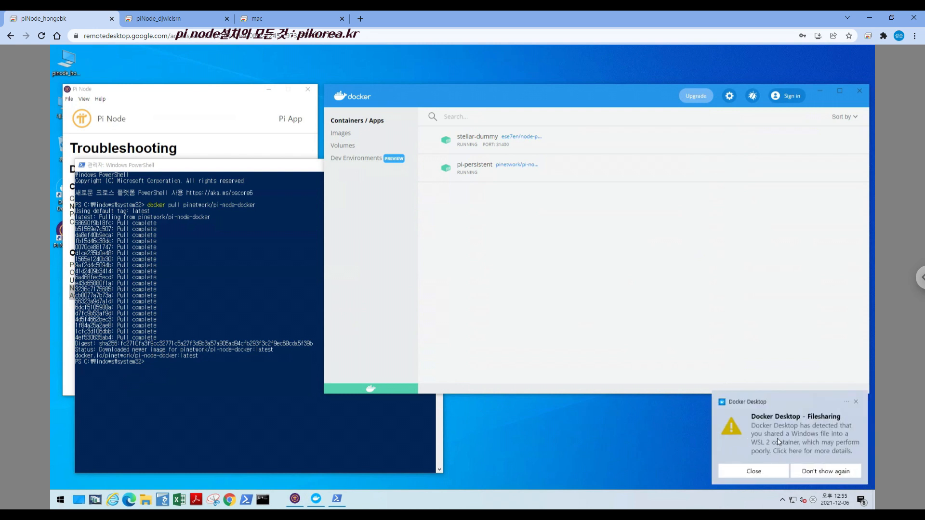
# Dismiss the Docker Desktop file-sharing notification and stop it from appearing again
pyautogui.click(832, 475)
pyautogui.moveTo(626, 169)
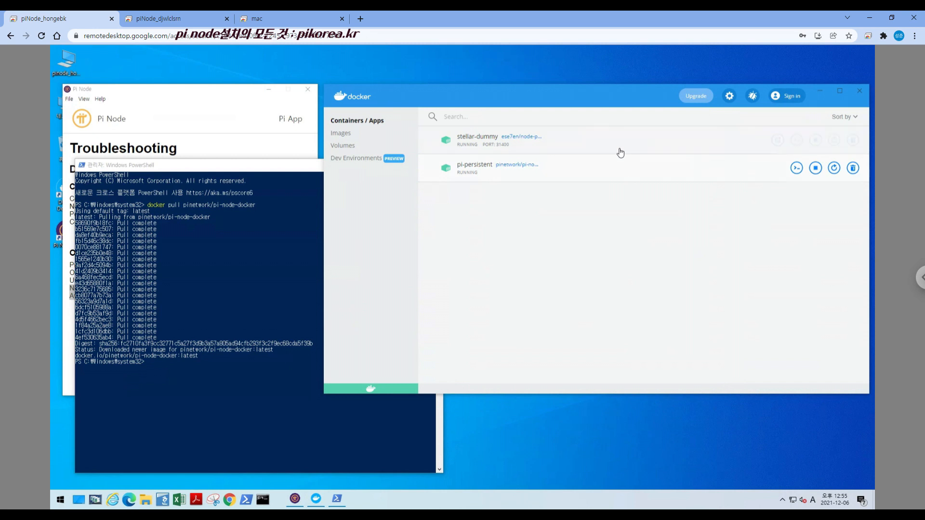
pyautogui.moveTo(624, 147)
pyautogui.moveTo(647, 180)
# Switch to the second remote Windows PC, try to start its stellar-dummy container, and dismiss the resulting notices
pyautogui.click(187, 16)
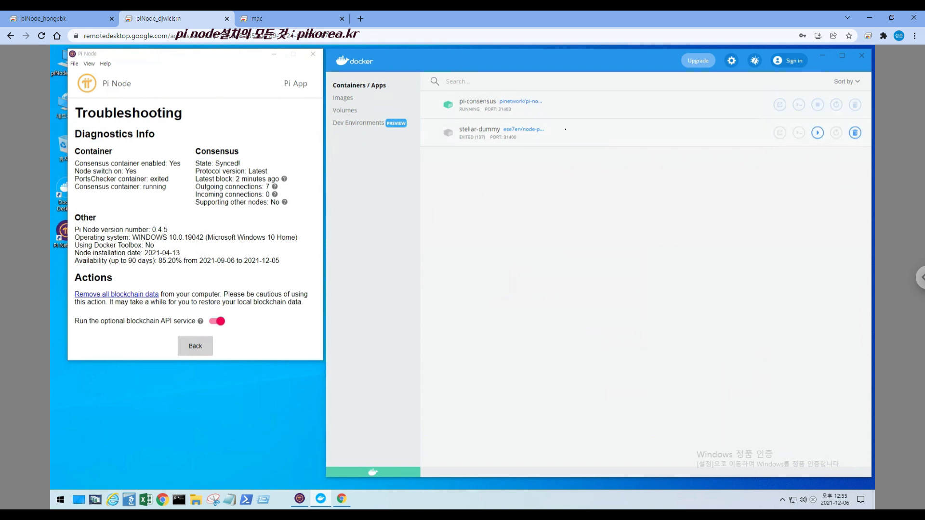
pyautogui.moveTo(630, 104)
pyautogui.click(817, 133)
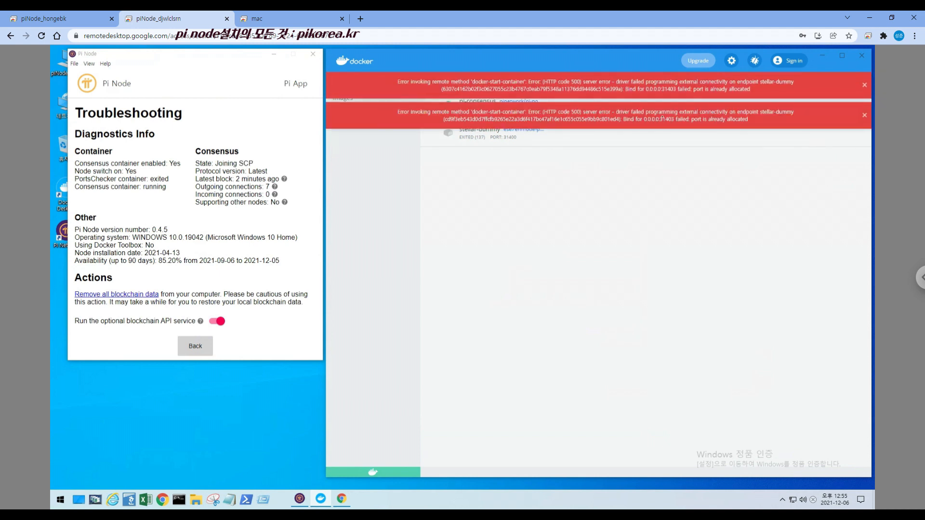
pyautogui.click(865, 86)
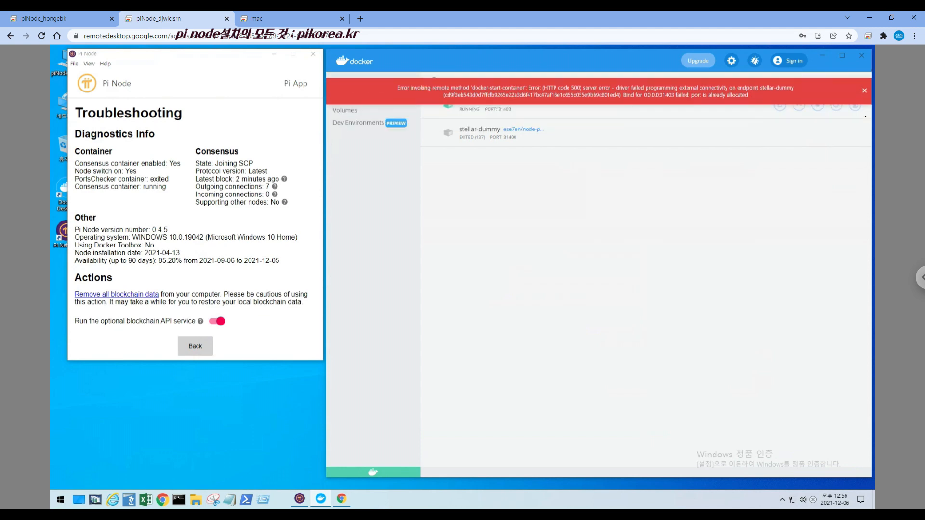
pyautogui.click(865, 86)
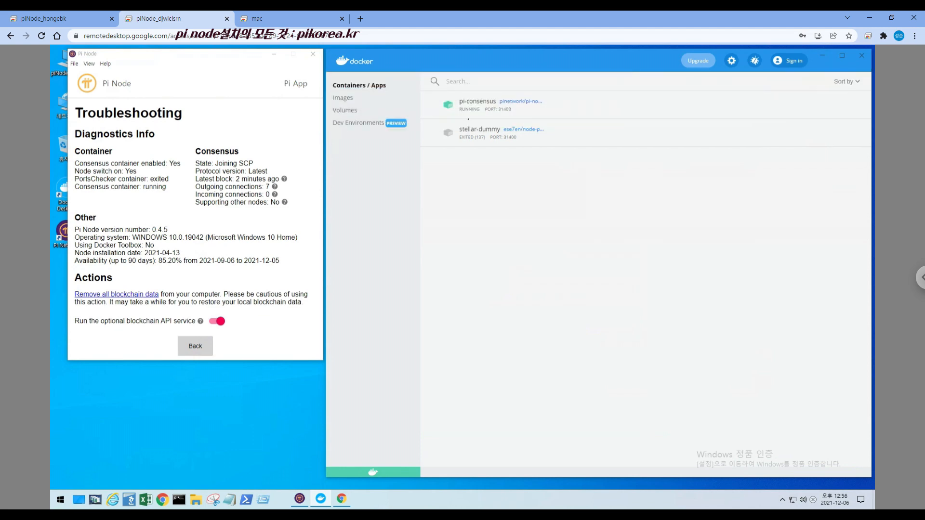
# Return to the first remote PC and examine the startup log of the pi-persistent container
pyautogui.click(97, 18)
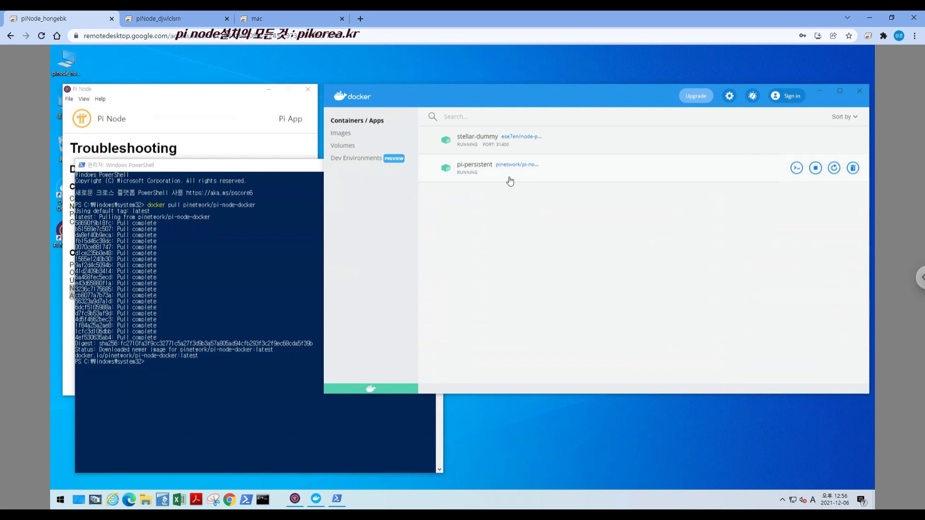
pyautogui.click(575, 180)
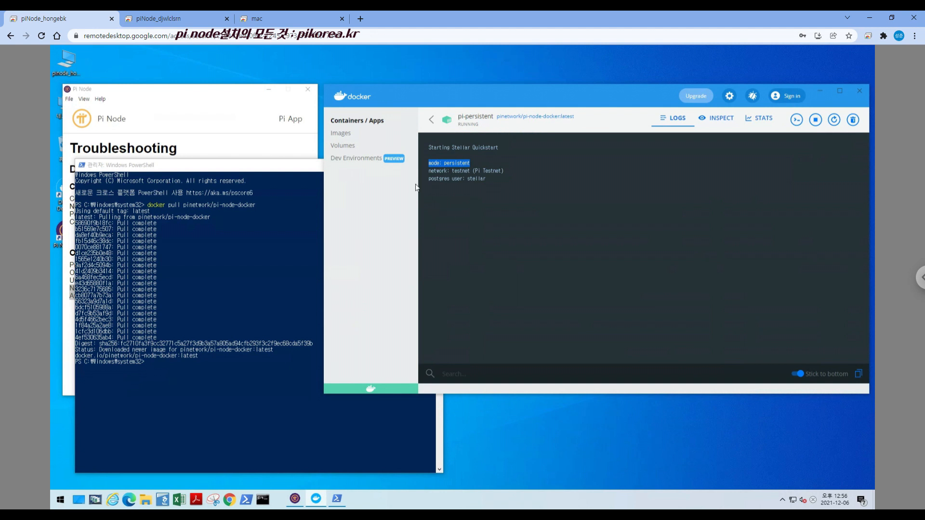
pyautogui.click(432, 120)
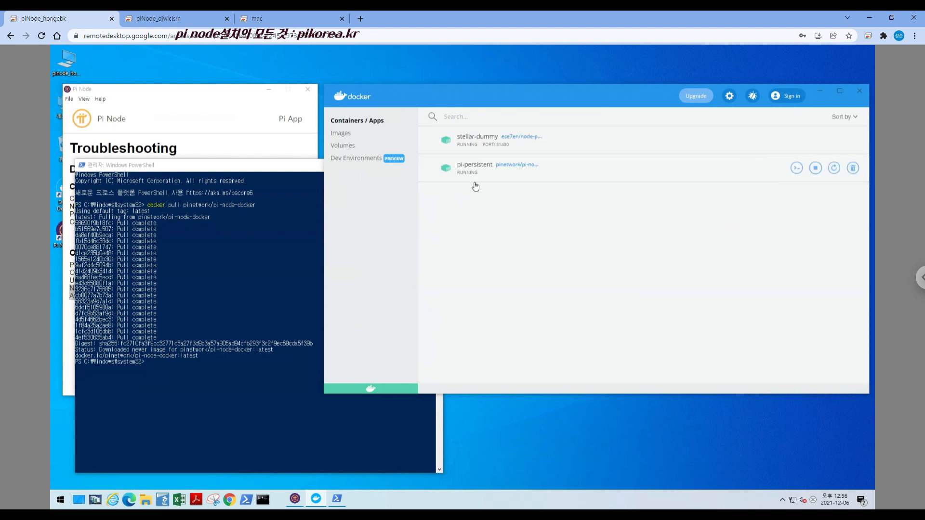
pyautogui.click(664, 166)
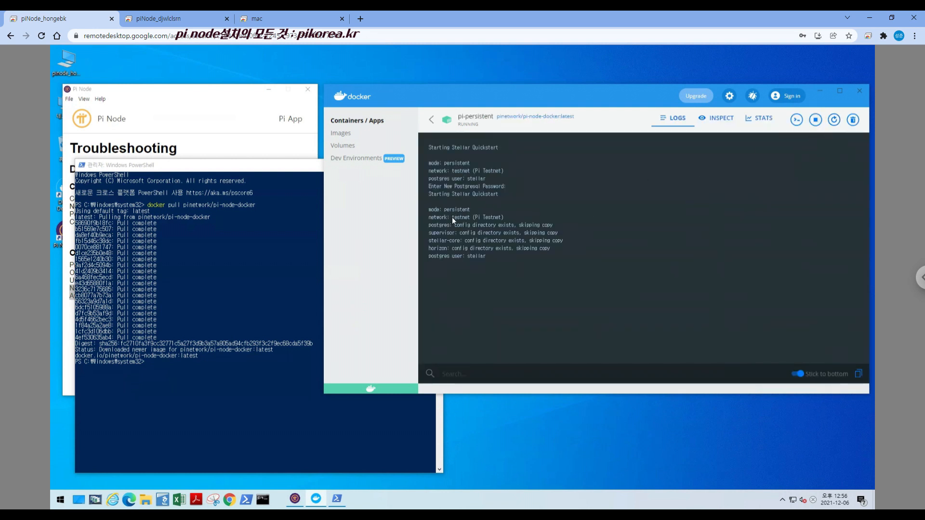
pyautogui.moveTo(430, 218); pyautogui.dragTo(500, 259)
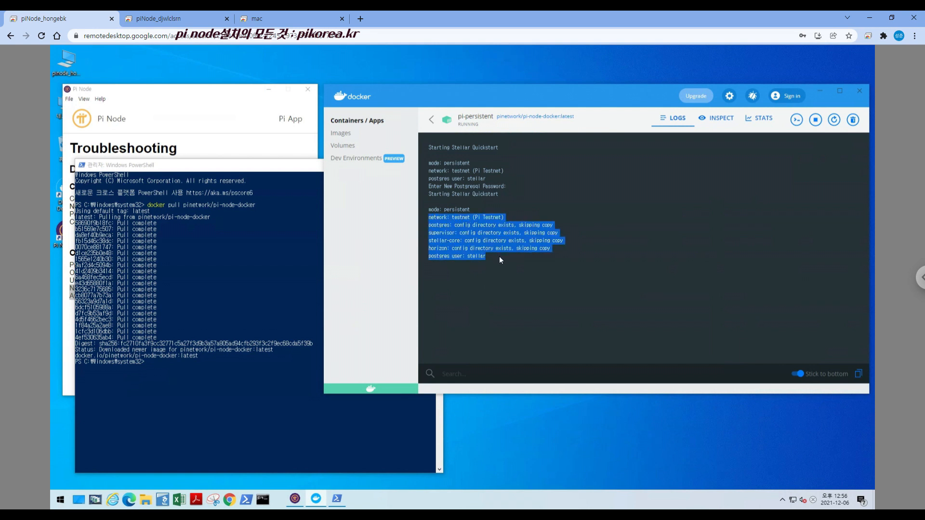
pyautogui.doubleClick(497, 256)
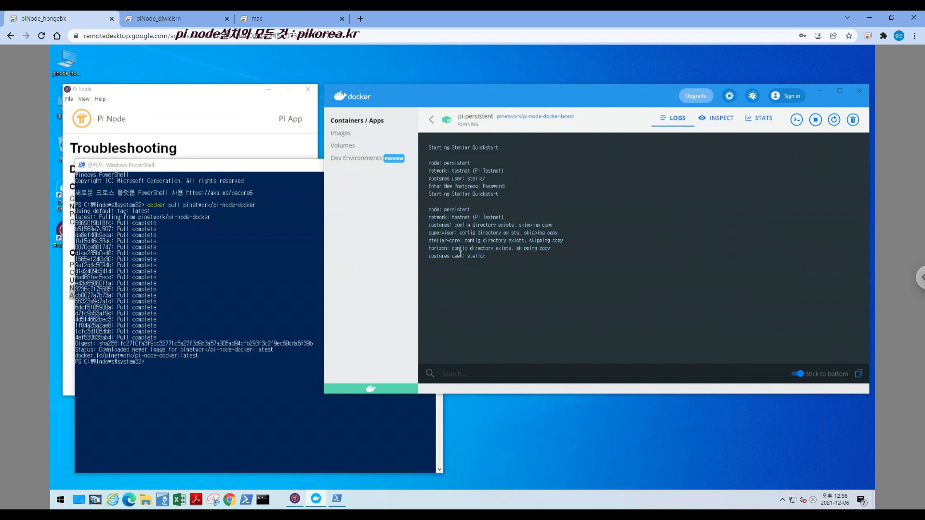
pyautogui.click(432, 119)
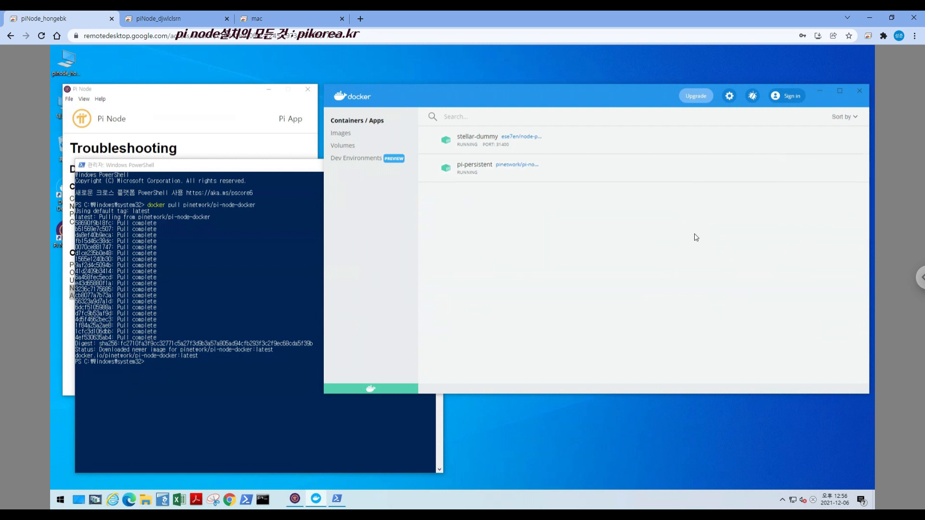
# Switch to the remote Mac and examine the latest block and the connection figures in Pi Node's diagnostics
pyautogui.click(176, 19)
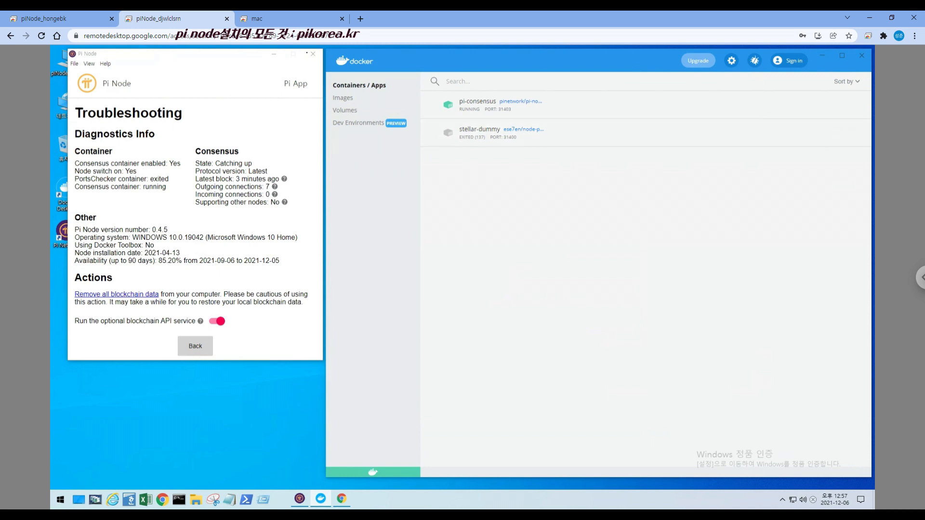
pyautogui.click(294, 19)
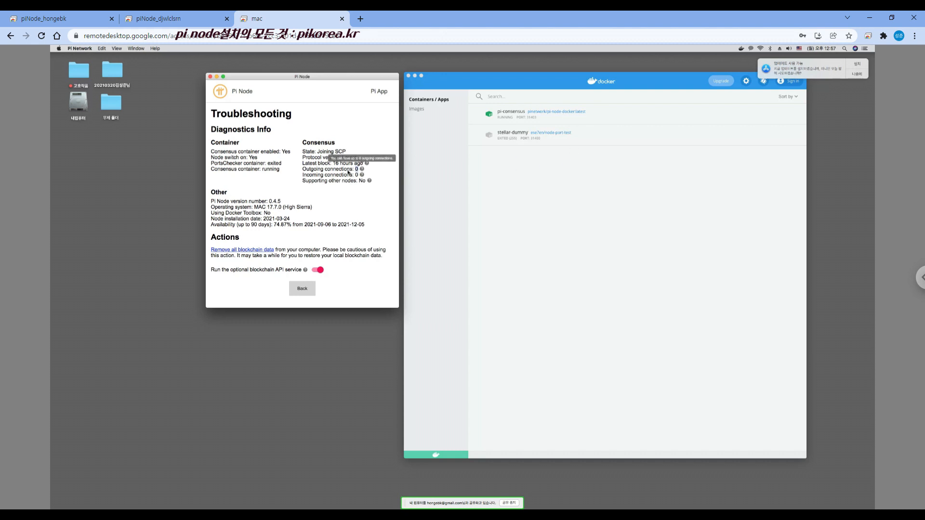
pyautogui.moveTo(303, 169); pyautogui.dragTo(372, 171)
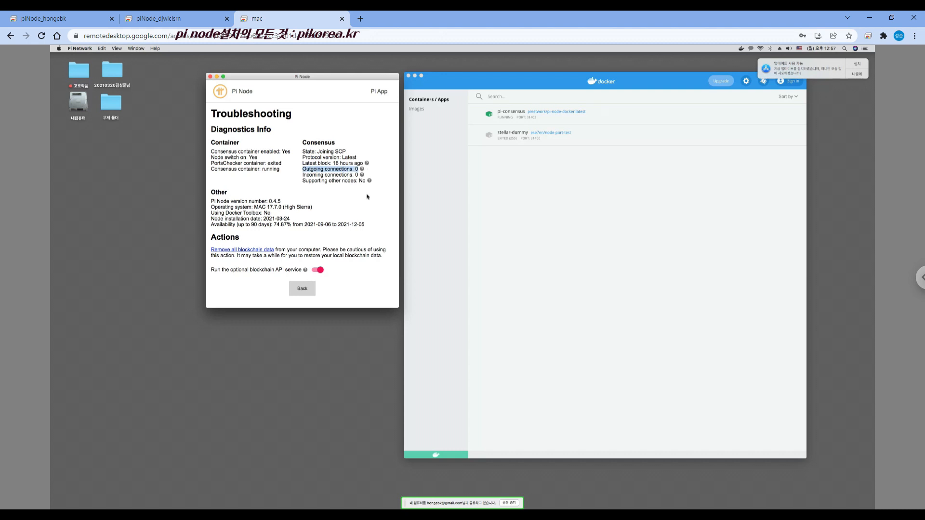
pyautogui.click(354, 164)
pyautogui.moveTo(320, 177); pyautogui.dragTo(361, 178)
pyautogui.click(371, 181)
# On the second remote PC, examine Pi Node's connections and consensus state, and return to its node switch page
pyautogui.click(152, 20)
pyautogui.moveTo(264, 187); pyautogui.dragTo(279, 187)
pyautogui.moveTo(274, 187)
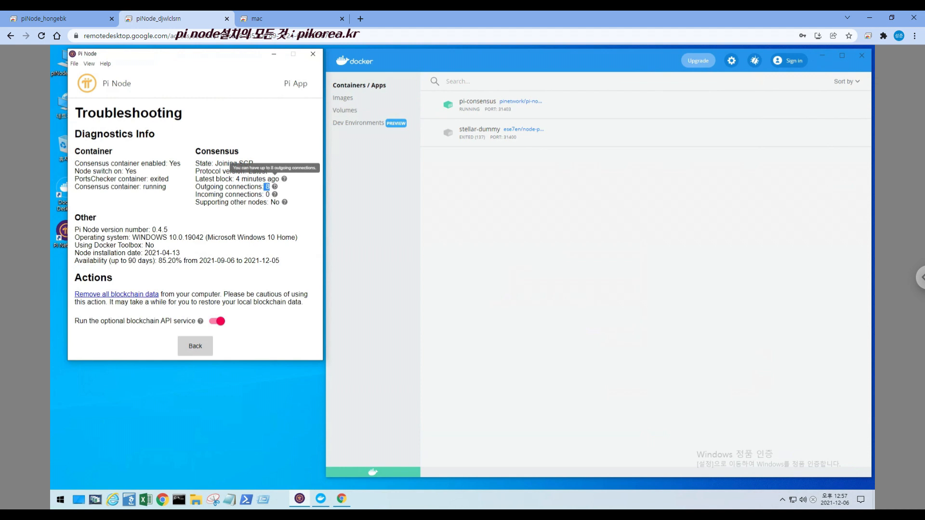
pyautogui.moveTo(227, 195); pyautogui.dragTo(271, 194)
pyautogui.click(288, 197)
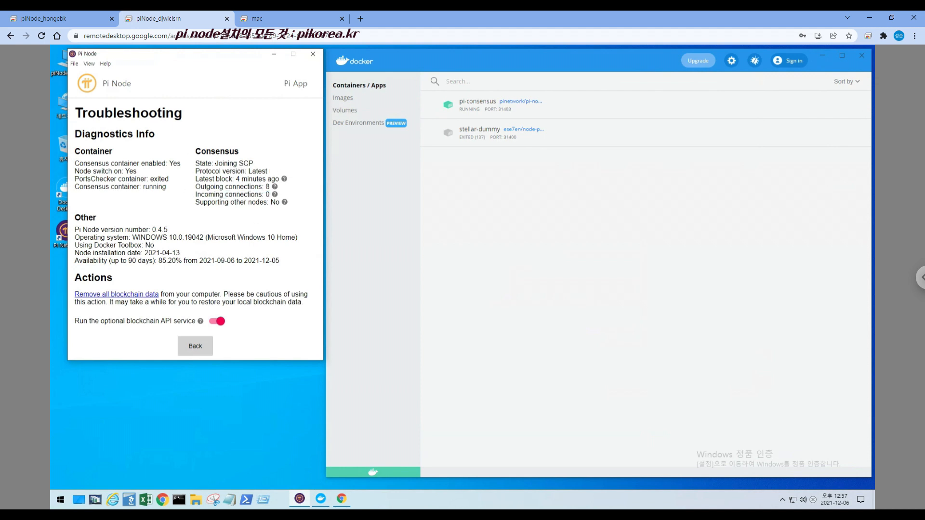
pyautogui.moveTo(215, 164); pyautogui.dragTo(259, 164)
pyautogui.click(203, 346)
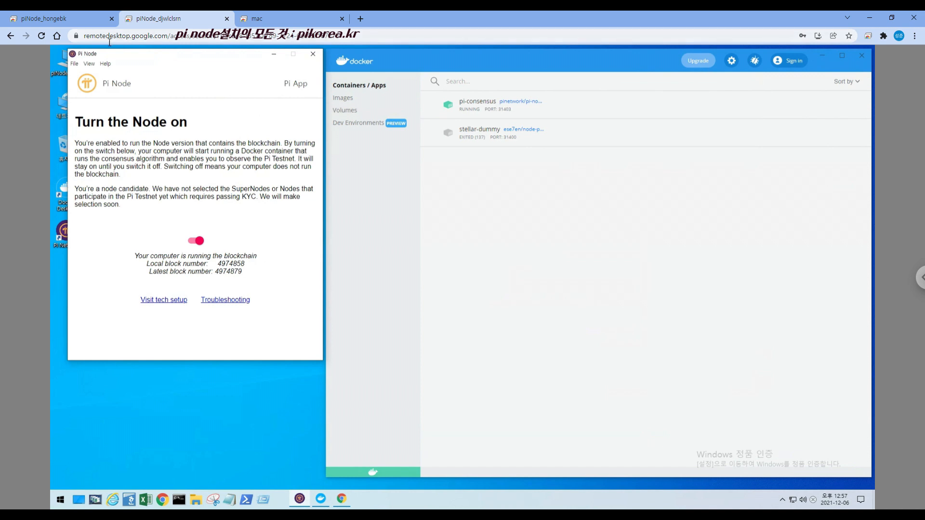
# Switch to the first remote PC and return Pi Node from Troubleshooting to its node switch page
pyautogui.click(85, 18)
pyautogui.click(187, 104)
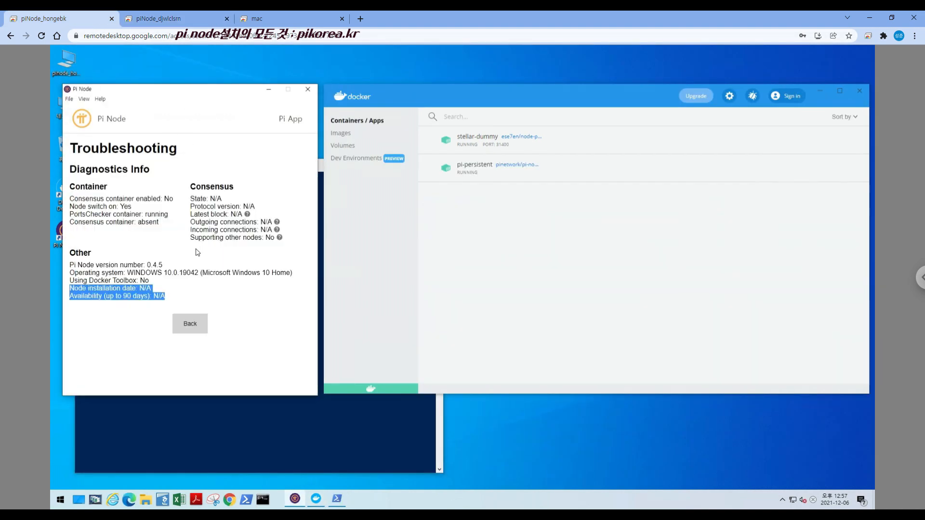
pyautogui.click(191, 320)
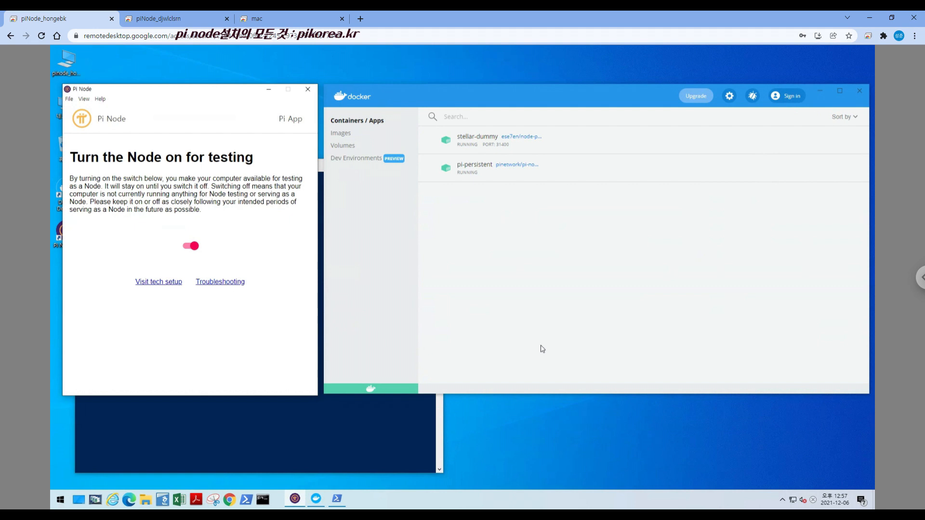
# Close Windows PowerShell and minimize the Pi Node and Docker Desktop windows
pyautogui.click(379, 420)
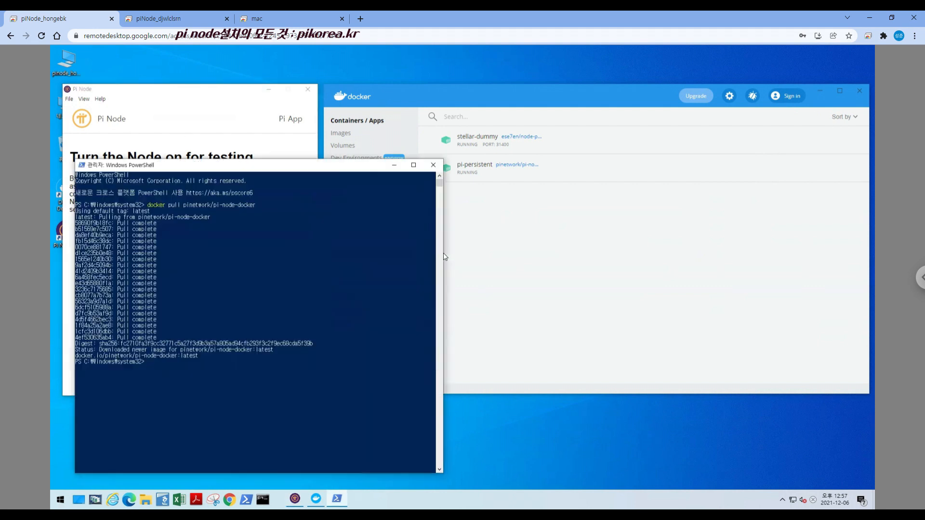
pyautogui.click(433, 165)
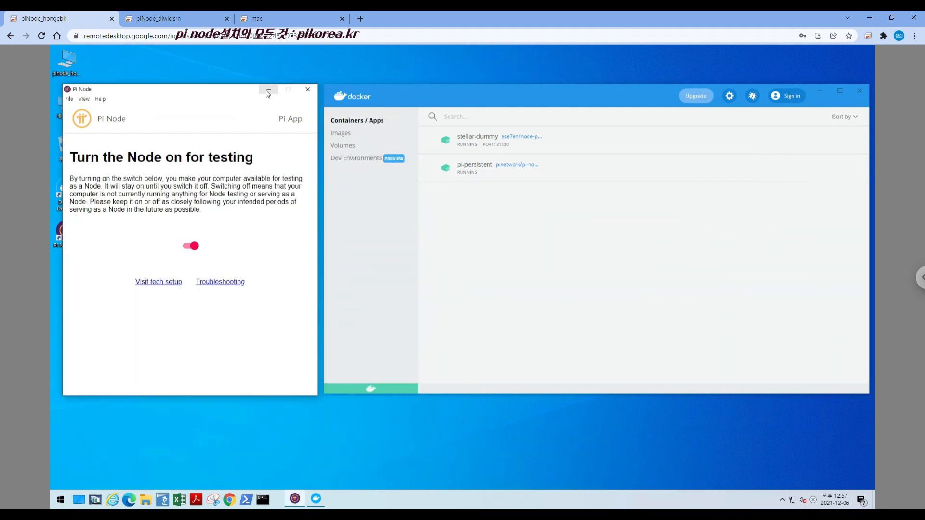
pyautogui.click(268, 91)
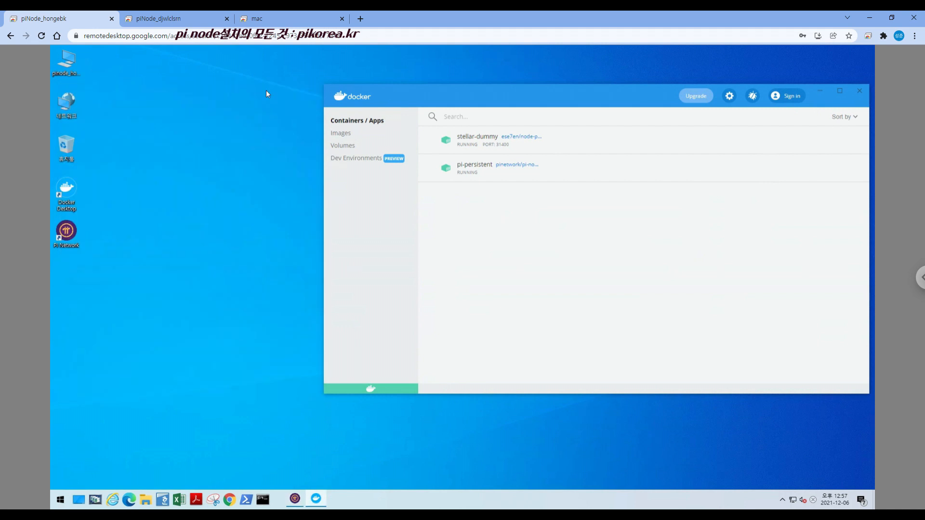
pyautogui.click(821, 93)
# Check the screen-off and sleep timeouts in the Windows power and sleep settings, and close Settings
pyautogui.click(863, 502)
pyautogui.click(850, 478)
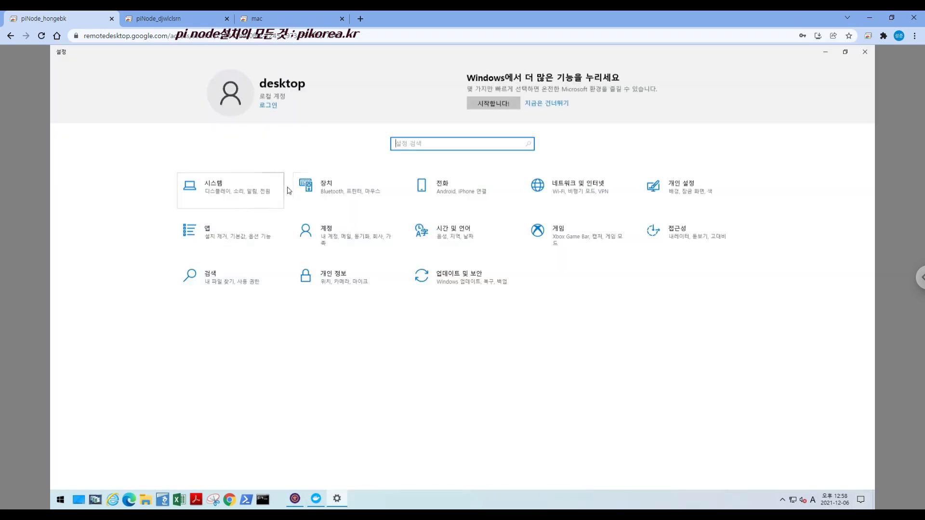
pyautogui.click(225, 195)
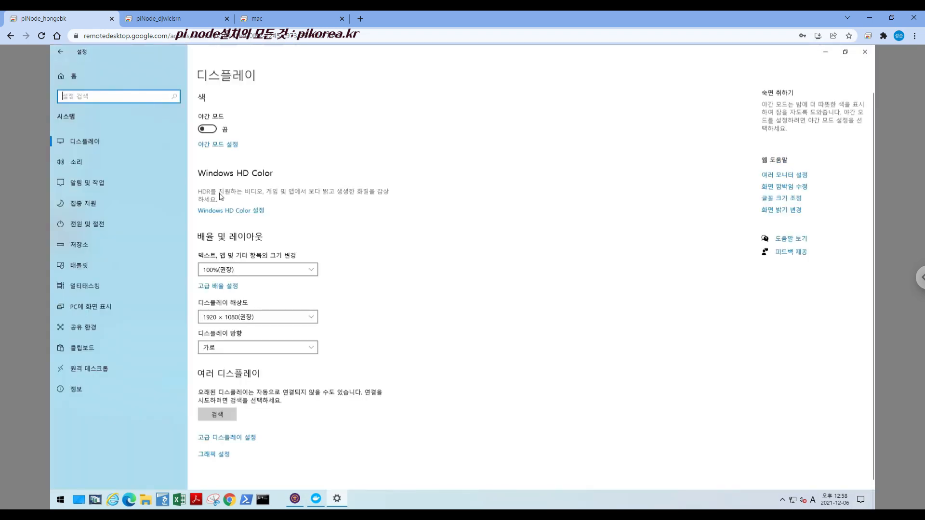
pyautogui.click(85, 222)
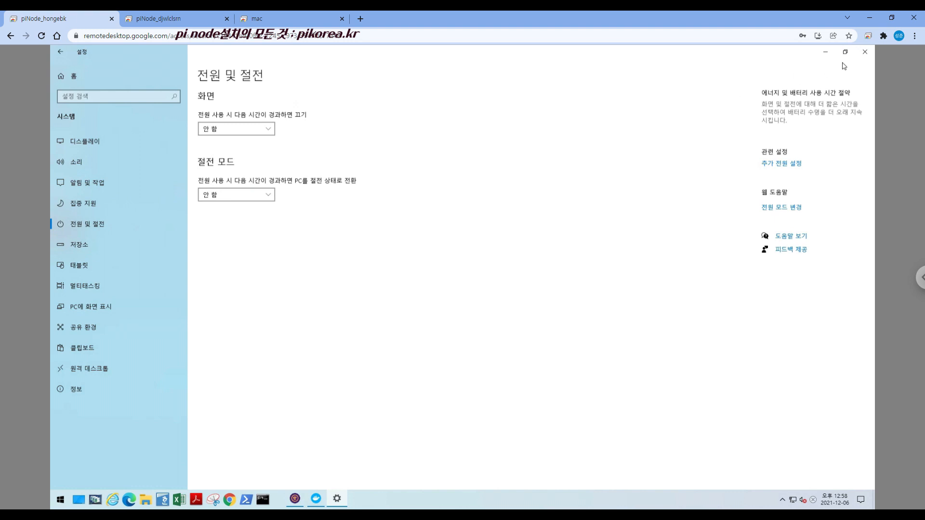
pyautogui.click(865, 54)
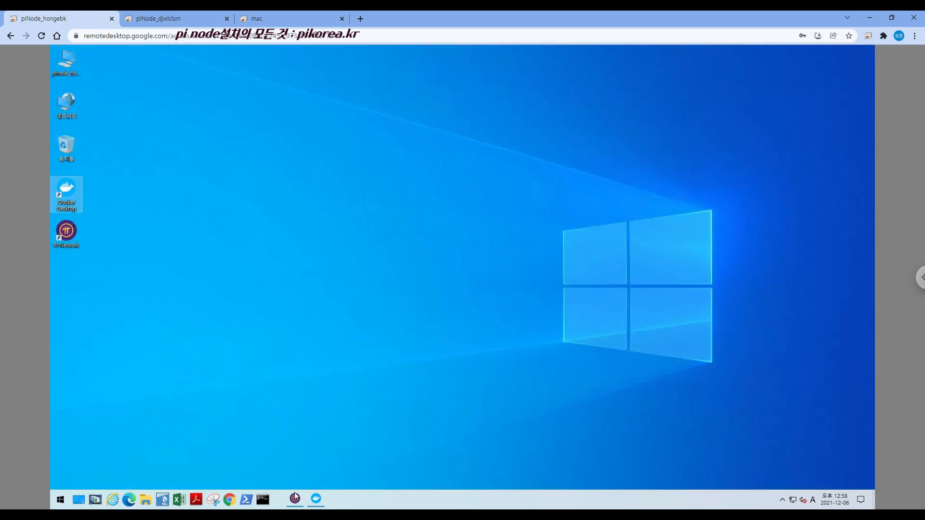
pyautogui.click(293, 492)
pyautogui.click(314, 498)
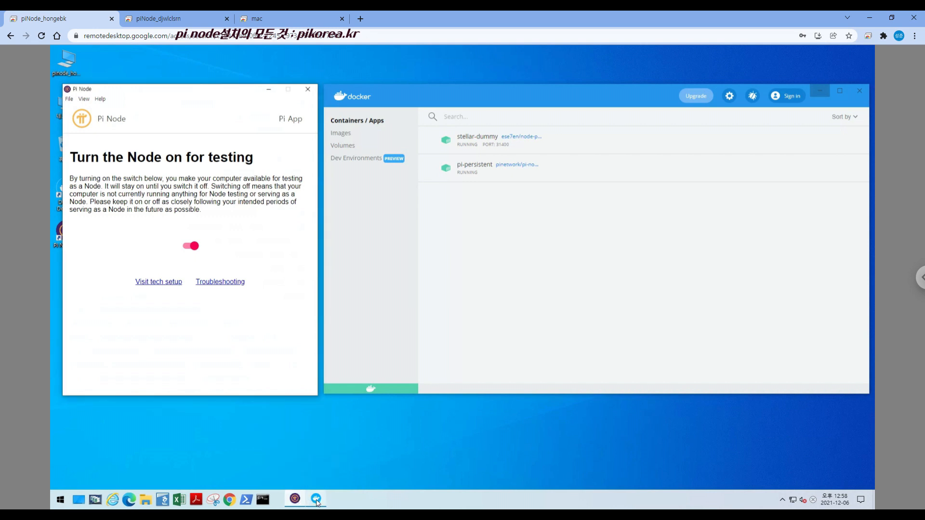
pyautogui.click(297, 501)
pyautogui.click(315, 502)
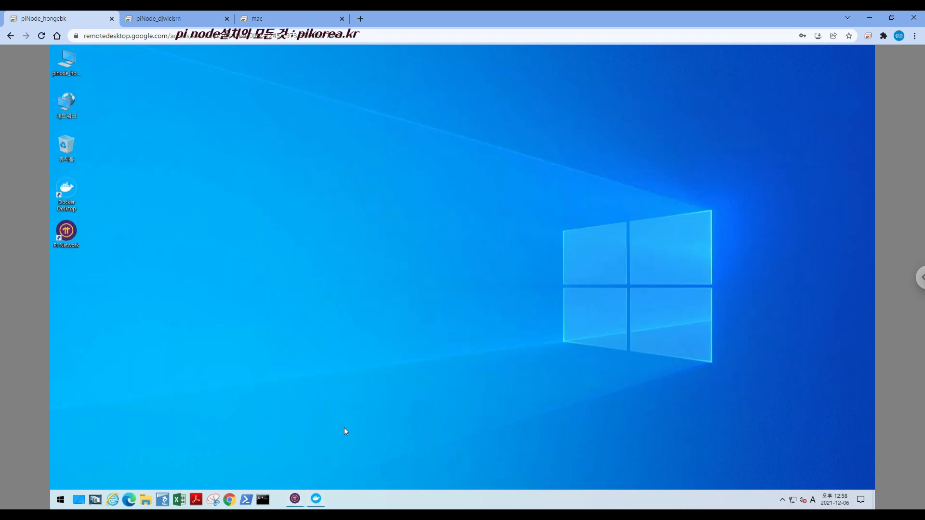
pyautogui.click(295, 501)
pyautogui.click(315, 501)
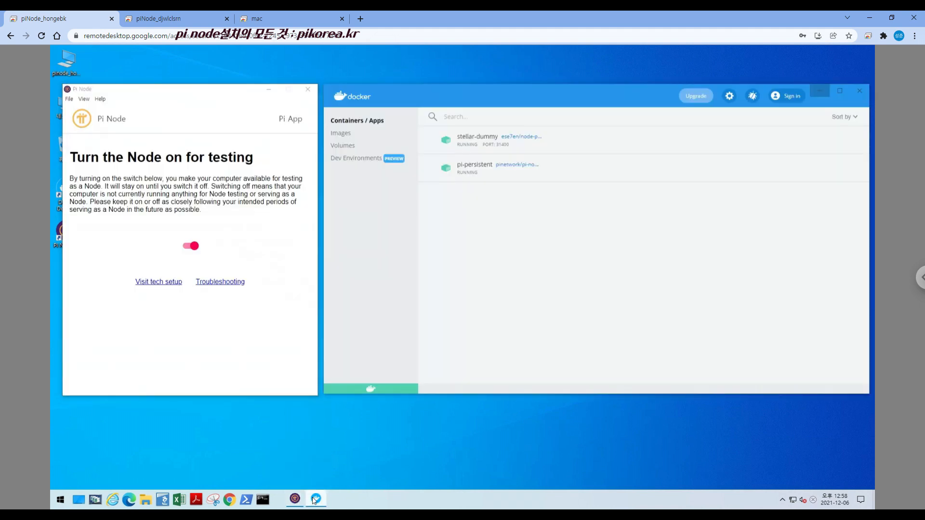
pyautogui.click(297, 501)
pyautogui.click(316, 500)
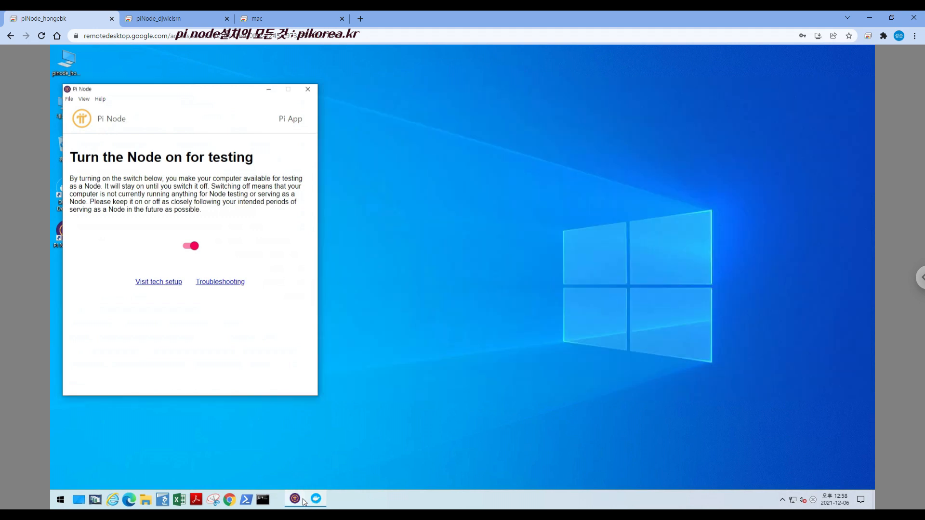
pyautogui.click(300, 501)
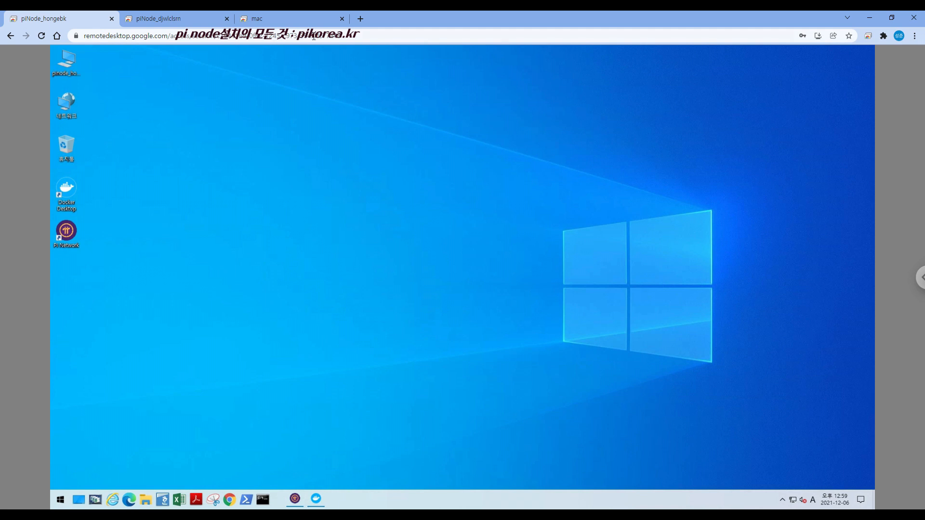
pyautogui.click(292, 19)
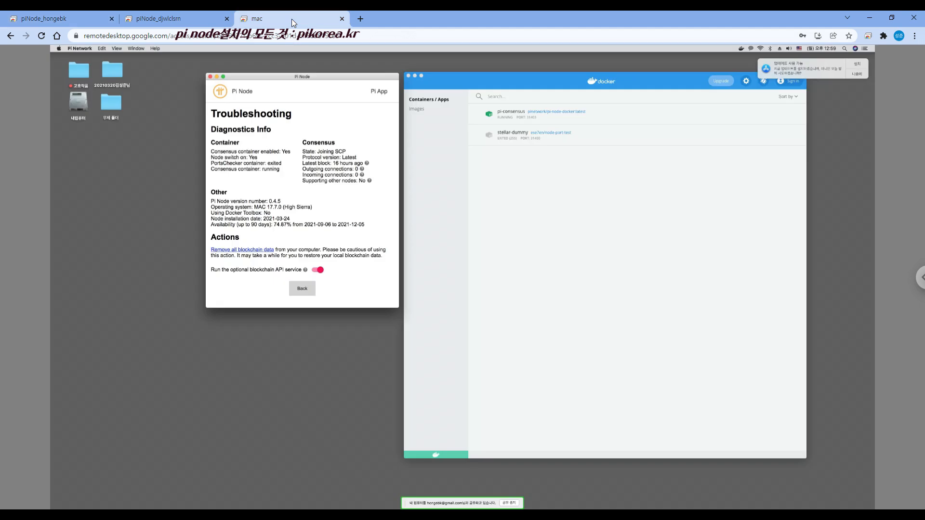
pyautogui.click(80, 49)
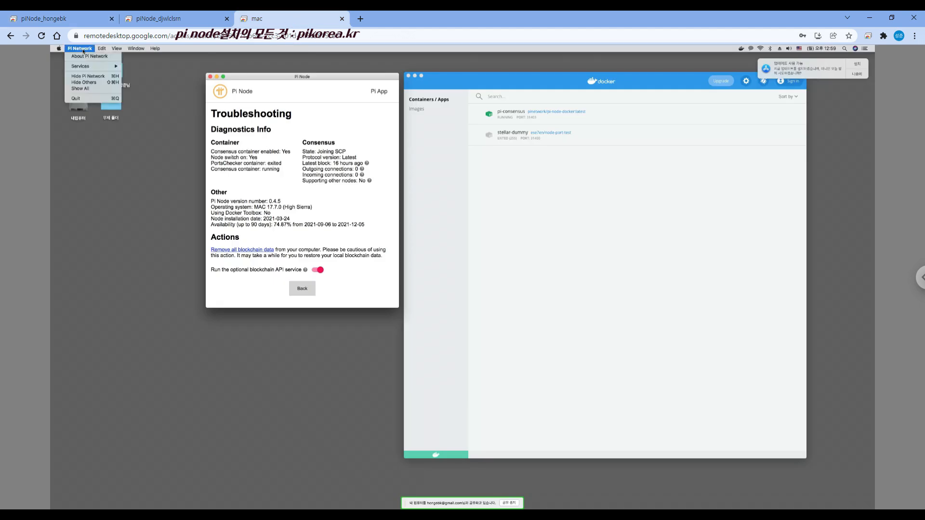
pyautogui.click(85, 50)
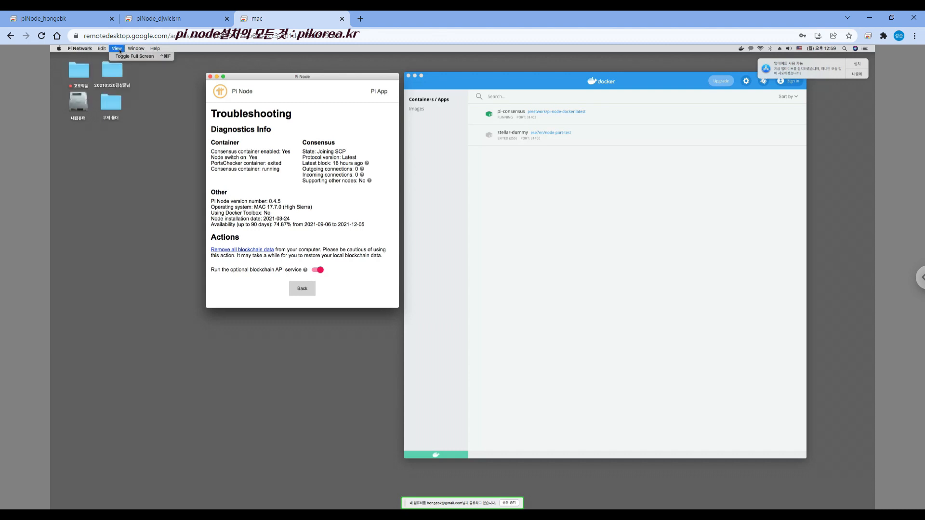
pyautogui.click(137, 48)
pyautogui.moveTo(155, 48)
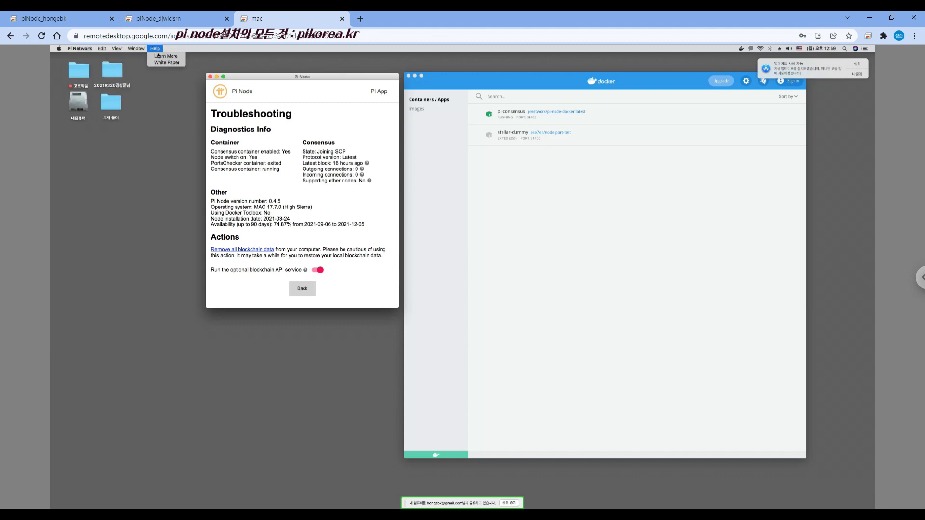
pyautogui.click(305, 81)
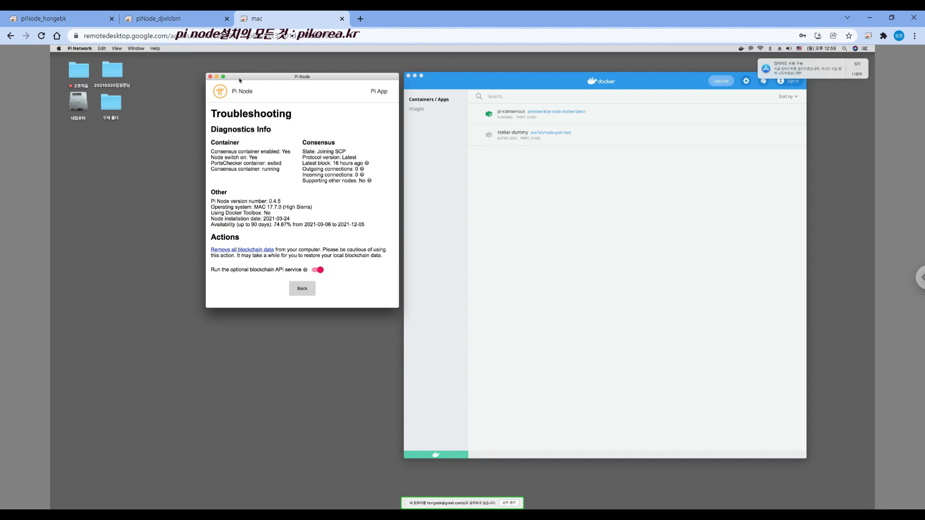
pyautogui.click(159, 19)
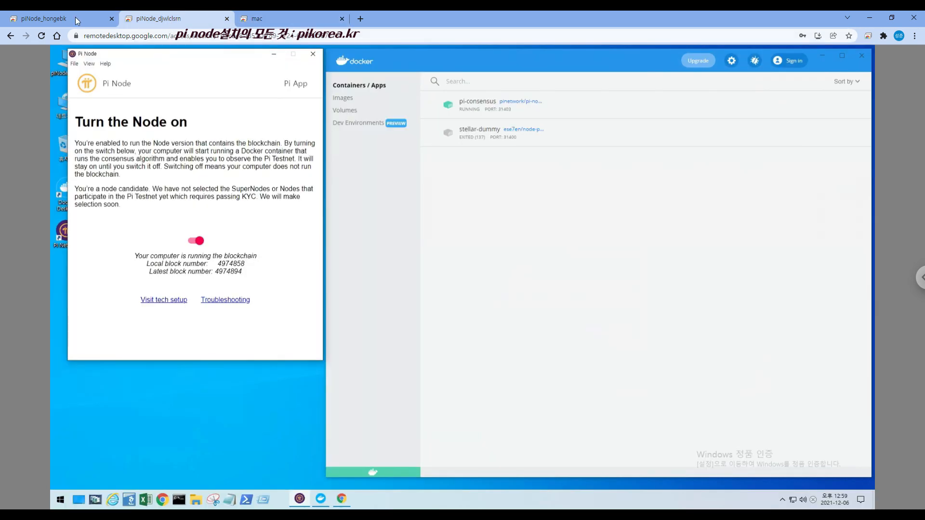
pyautogui.click(72, 16)
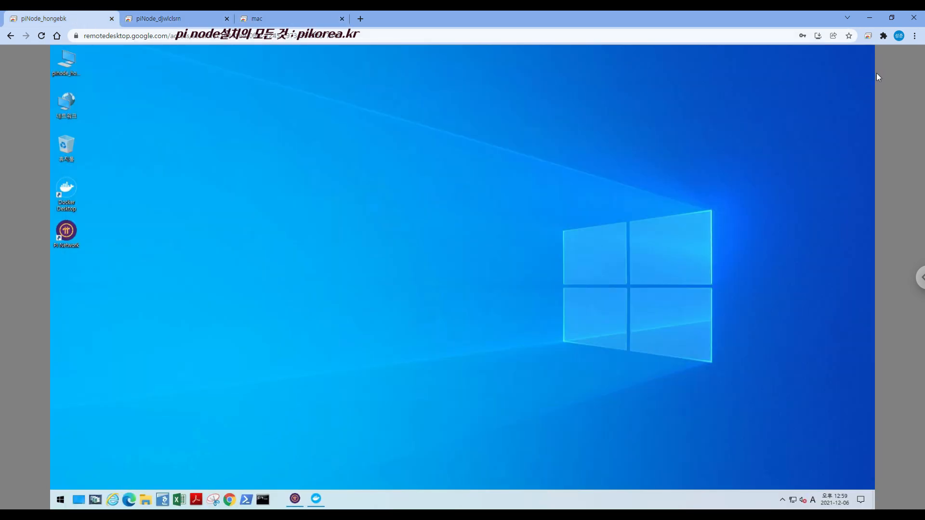